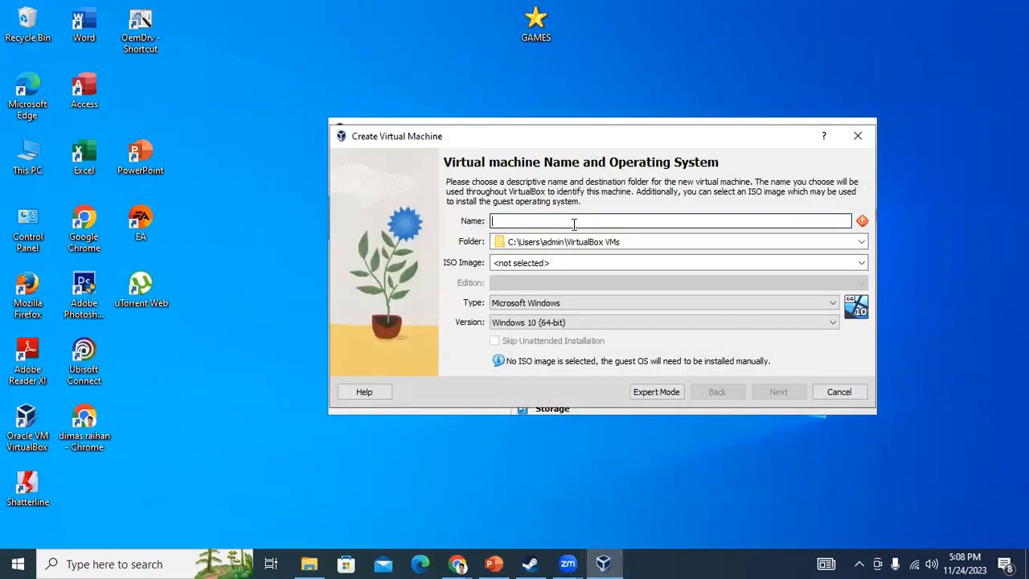
Name the new VM FreeNAS2 with type BSD and version FreeBSD (64-bit)
{"action": "type", "text": "FreeNAS2"}
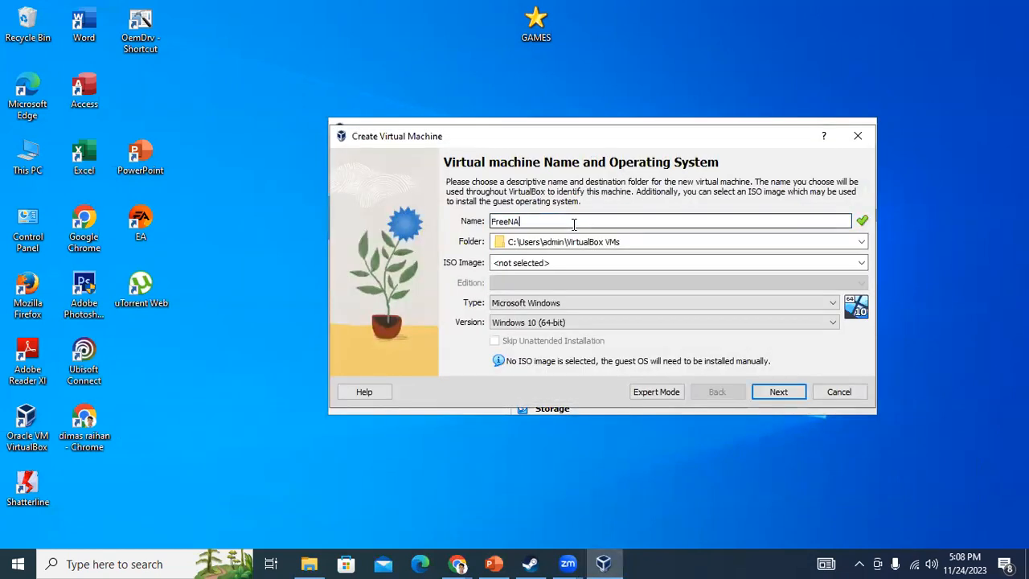
{"action": "left_click", "coordinate": [532, 304]}
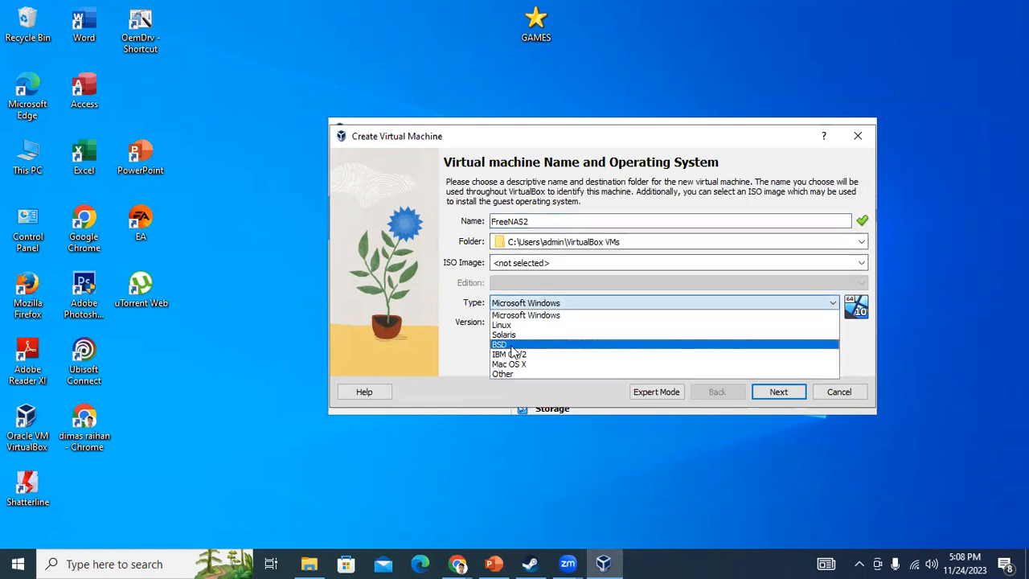
{"action": "left_click", "coordinate": [521, 345]}
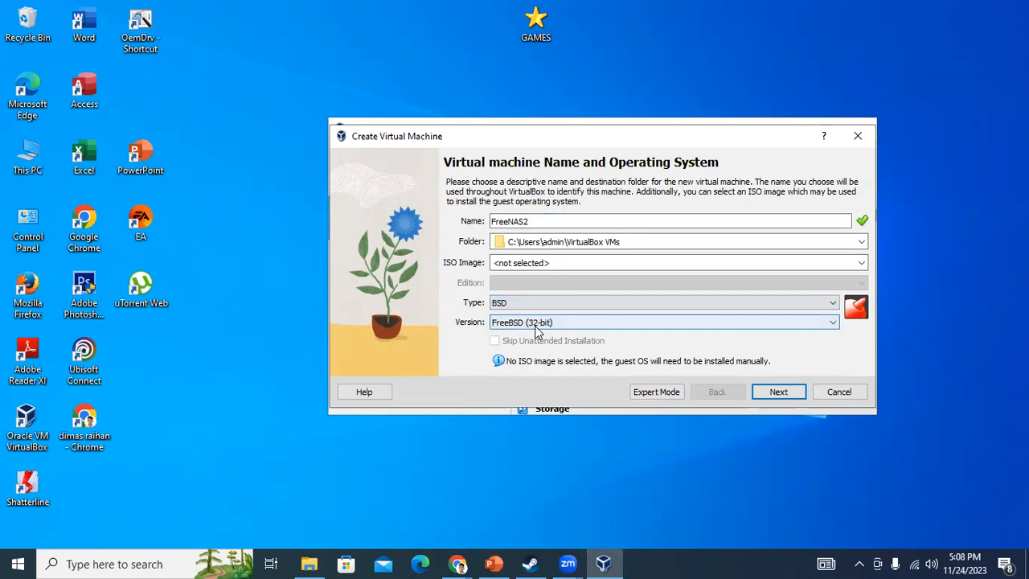
{"action": "left_click", "coordinate": [537, 325]}
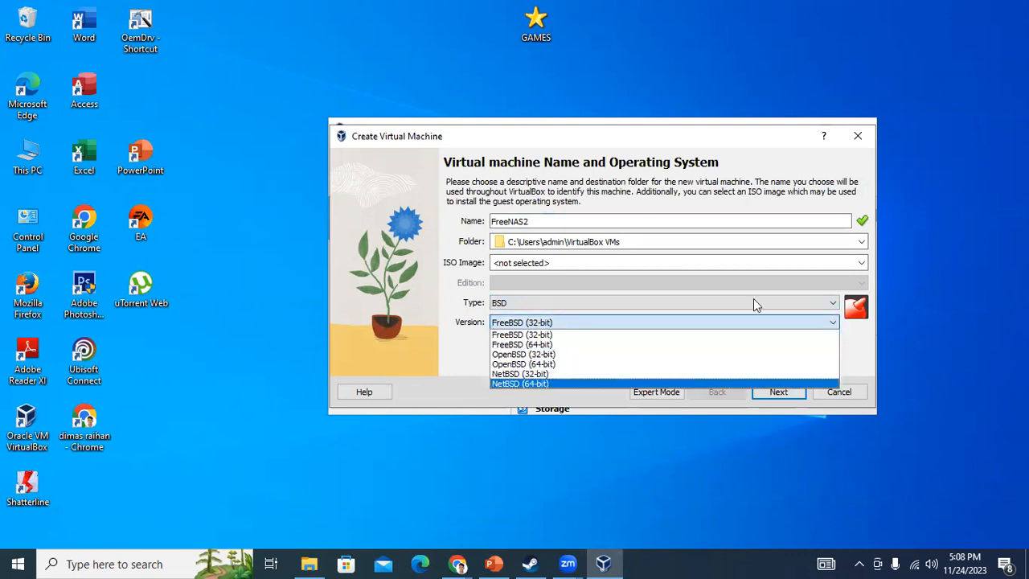
{"action": "left_click", "coordinate": [521, 344]}
{"action": "left_click", "coordinate": [794, 392]}
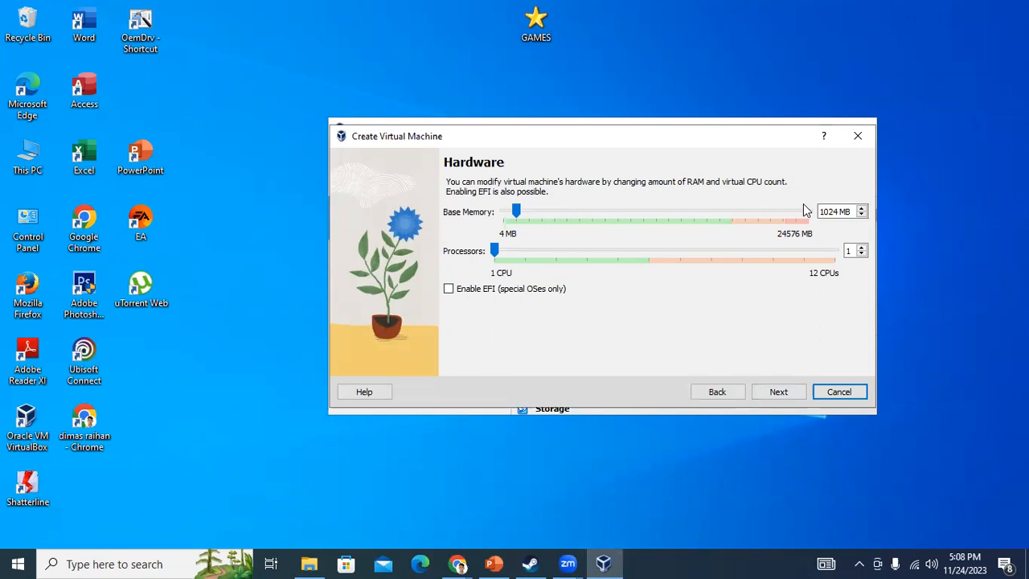
Set FreeNAS2's base memory to 8000 MB and its processor count to 3
{"action": "double_click", "coordinate": [828, 211]}
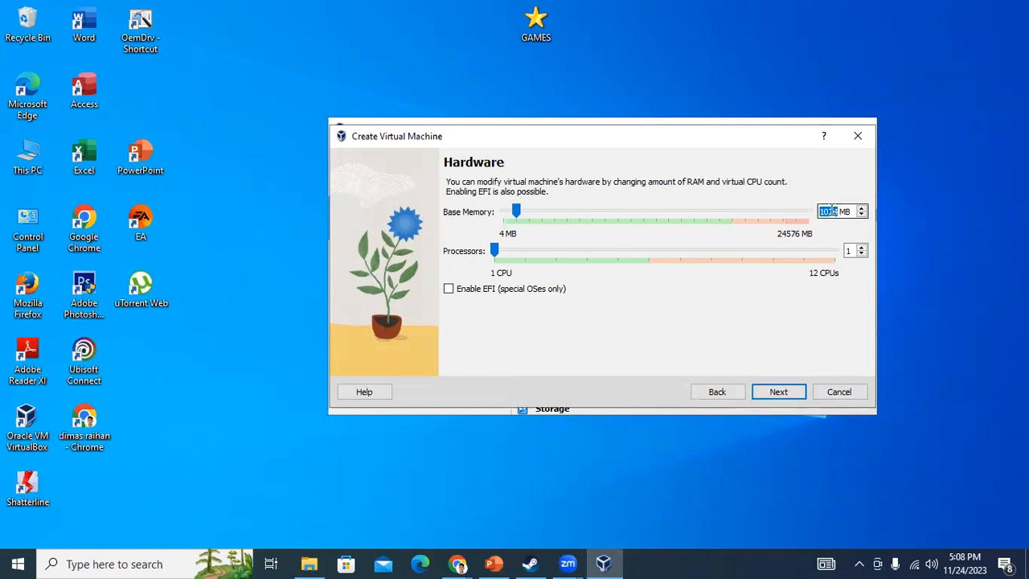
{"action": "type", "text": "8000"}
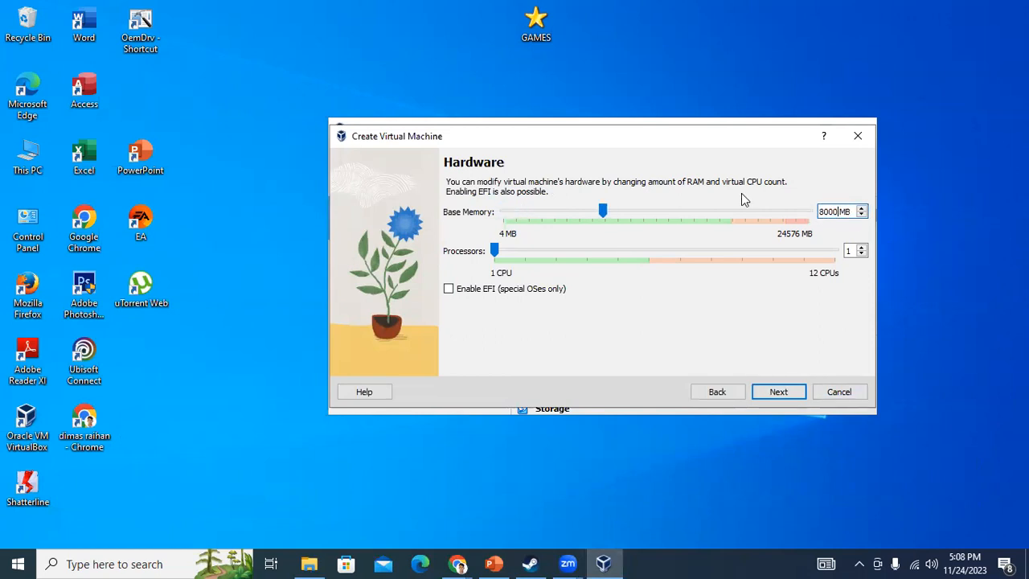
{"action": "left_click", "coordinate": [861, 249]}
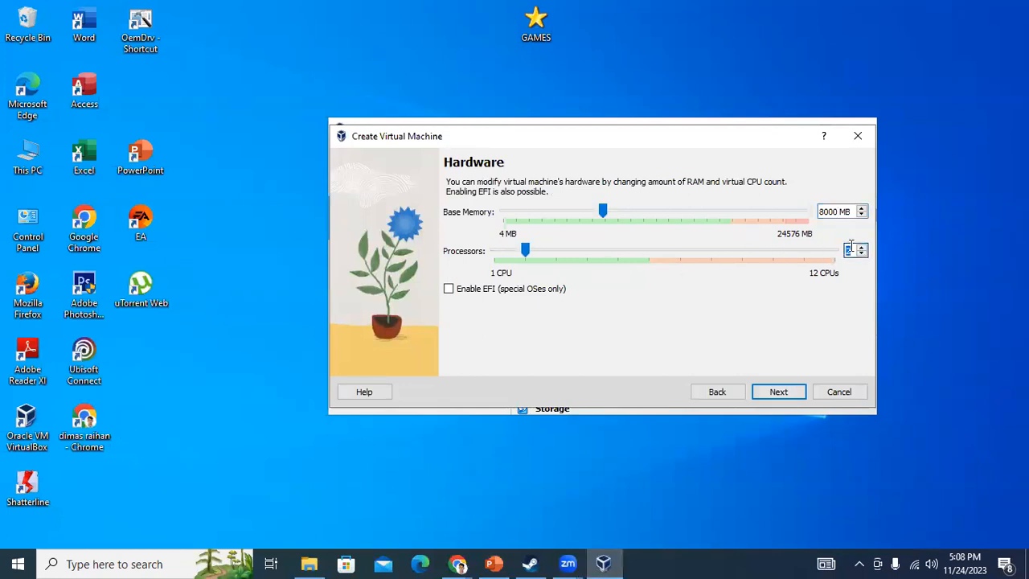
{"action": "left_click", "coordinate": [862, 248]}
Give FreeNAS2 a 32 GB virtual hard disk and finish creating the machine
{"action": "left_click", "coordinate": [778, 392]}
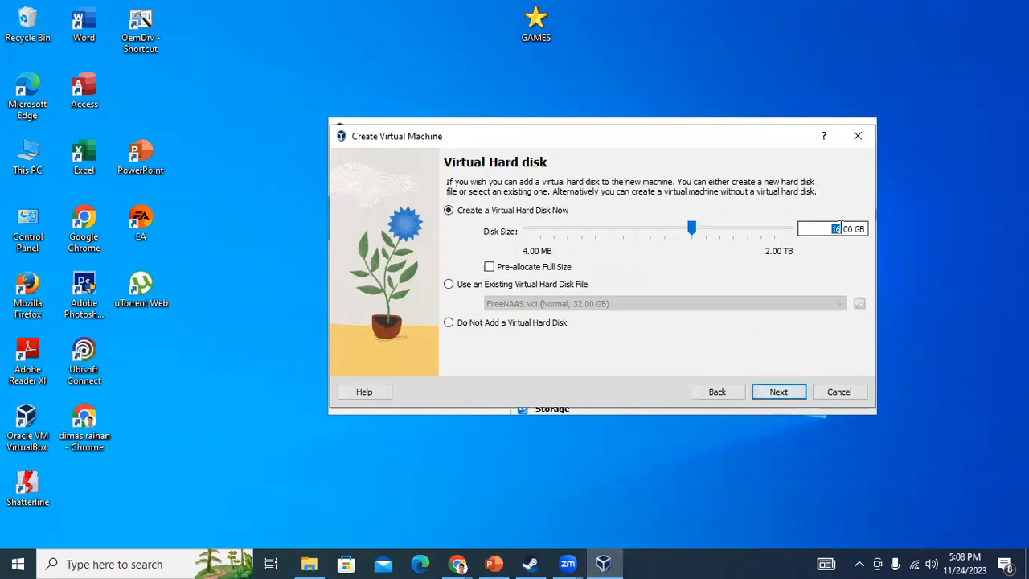
{"action": "type", "text": "32"}
{"action": "left_click", "coordinate": [778, 391]}
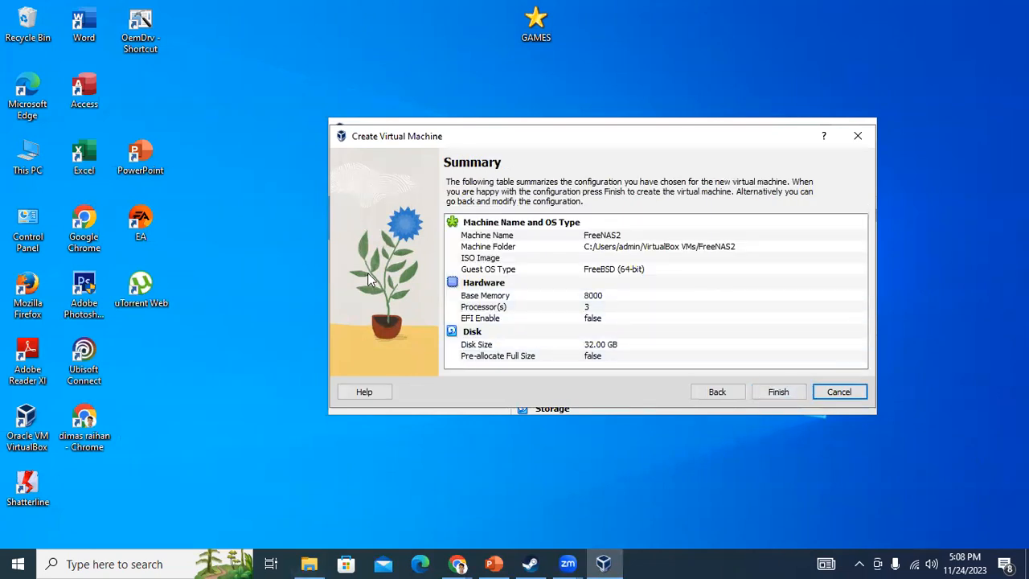
{"action": "left_click", "coordinate": [776, 391]}
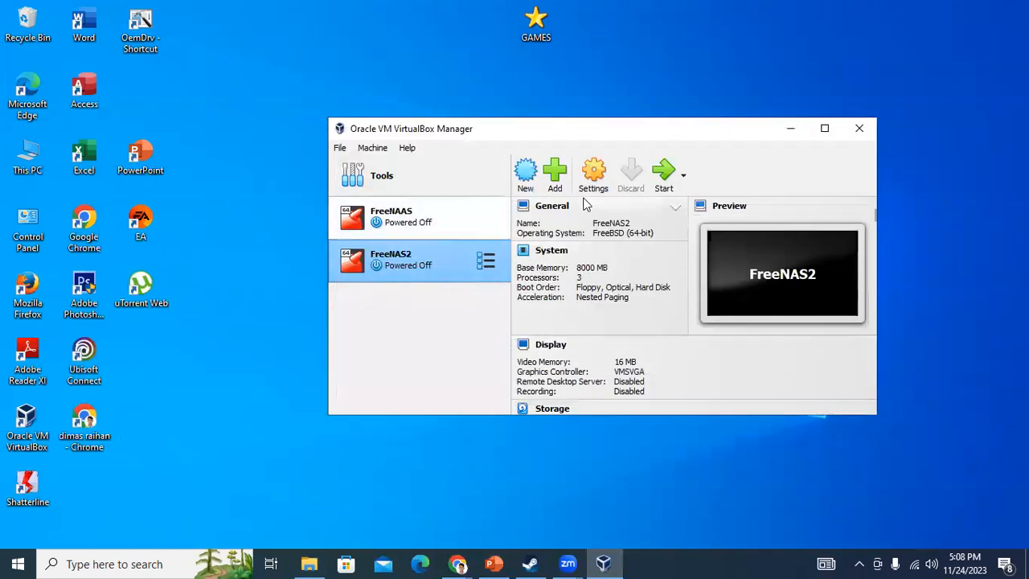
In FreeNAS2's settings, attach its network adapter as a Bridged Adapter
{"action": "left_click", "coordinate": [590, 185]}
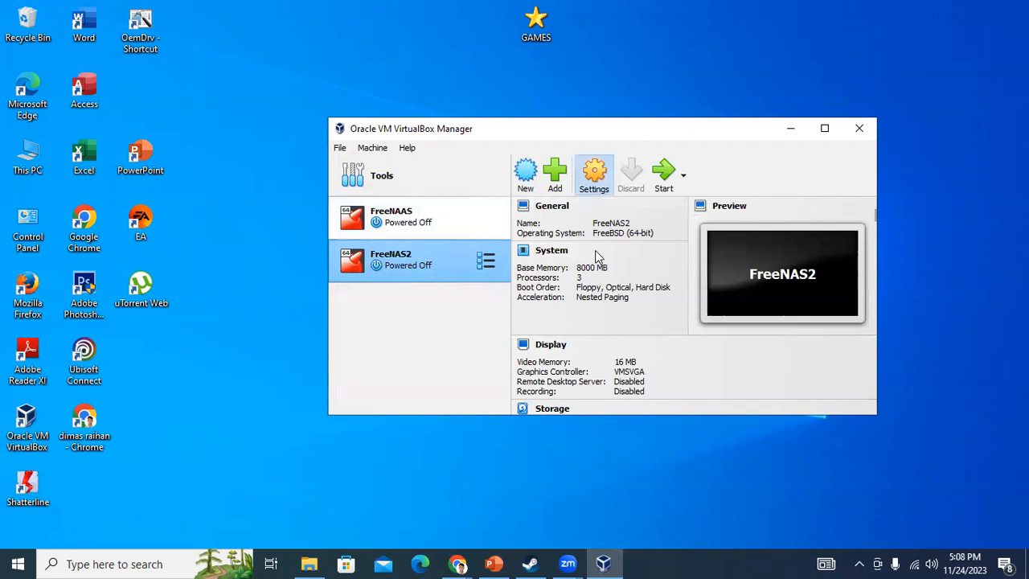
{"action": "left_click", "coordinate": [426, 246]}
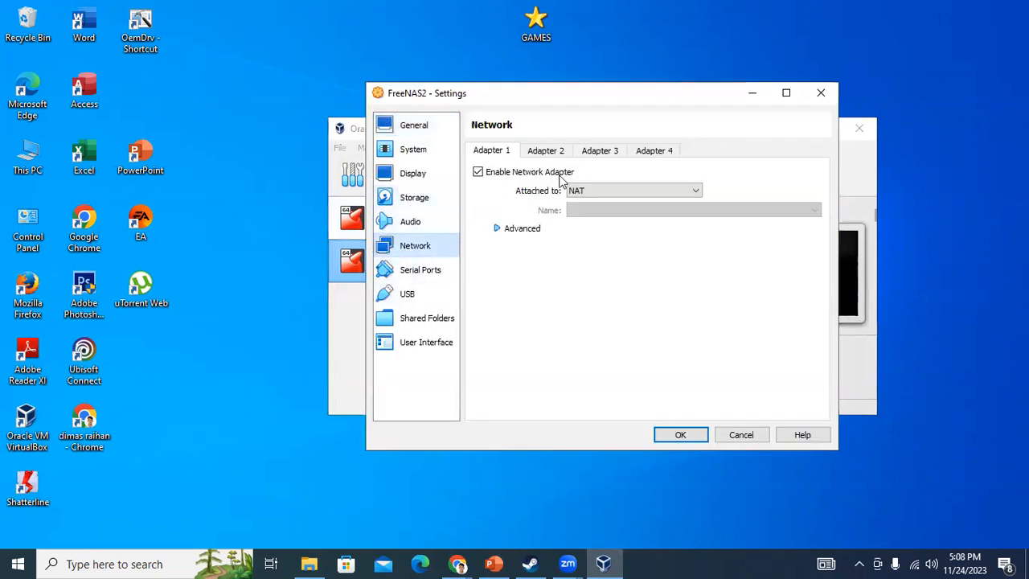
{"action": "left_click", "coordinate": [623, 193]}
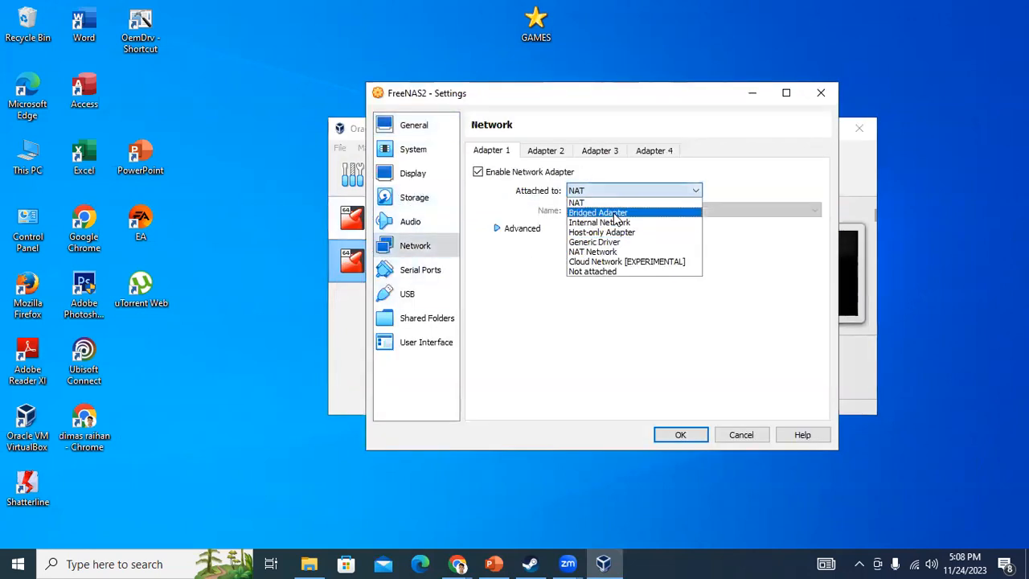
{"action": "left_click", "coordinate": [608, 210]}
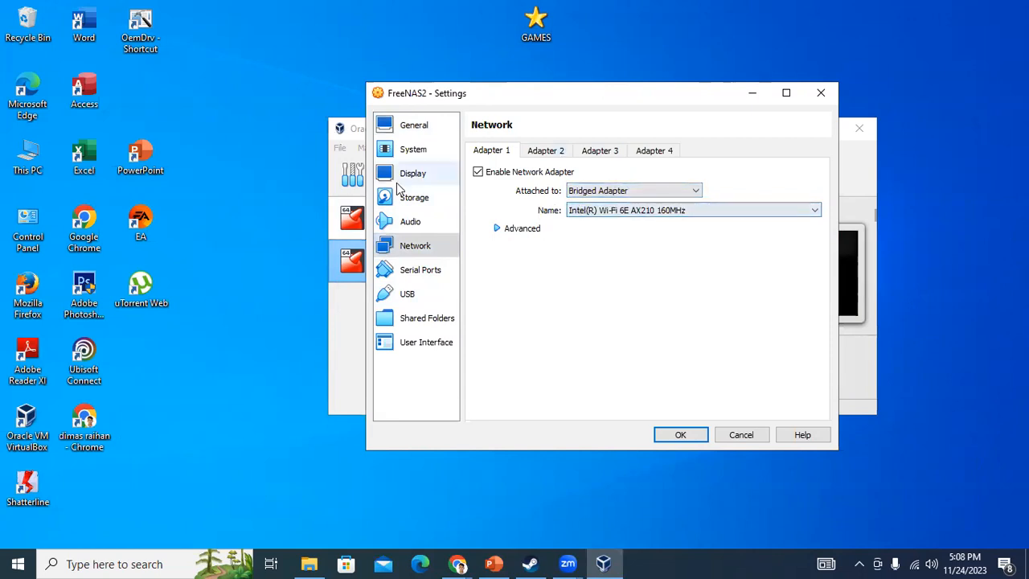
Start creating a new VDI hard disk for FreeNAS2's IDE controller in storage settings
{"action": "left_click", "coordinate": [416, 199]}
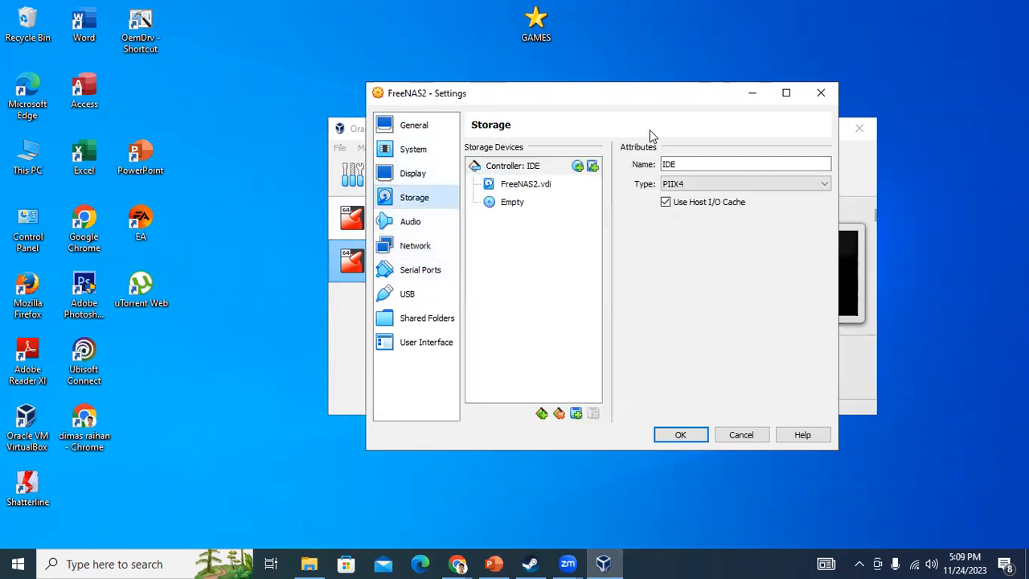
{"action": "left_click", "coordinate": [552, 188]}
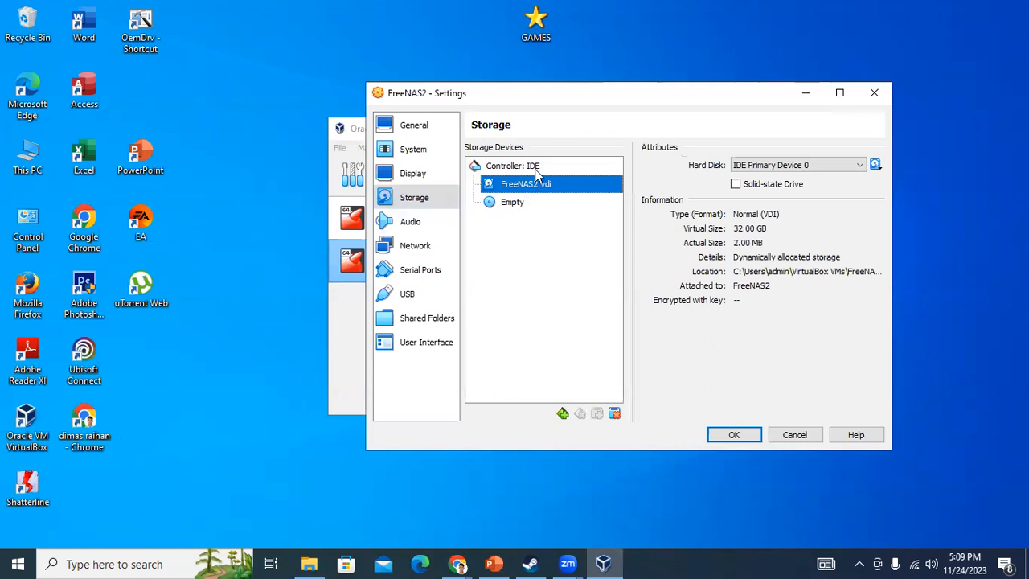
{"action": "left_click", "coordinate": [535, 167]}
{"action": "left_click", "coordinate": [614, 166]}
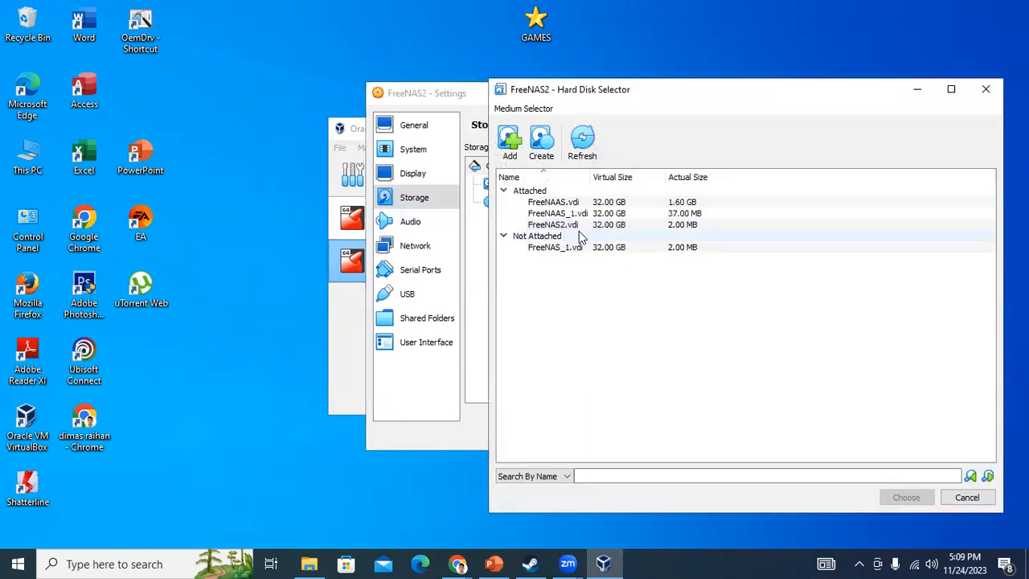
{"action": "left_click", "coordinate": [654, 213]}
{"action": "left_click", "coordinate": [656, 237]}
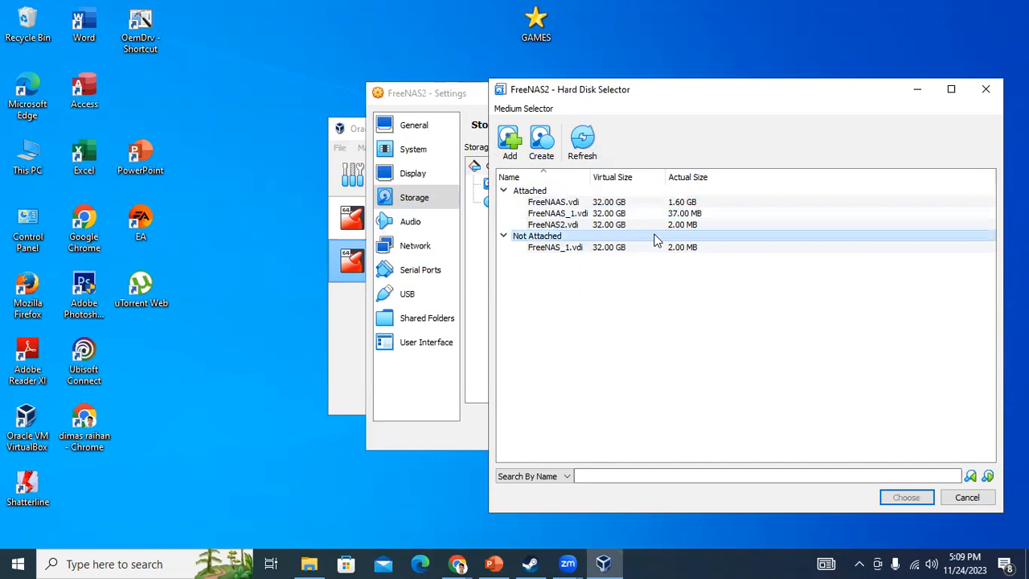
{"action": "left_click", "coordinate": [543, 143]}
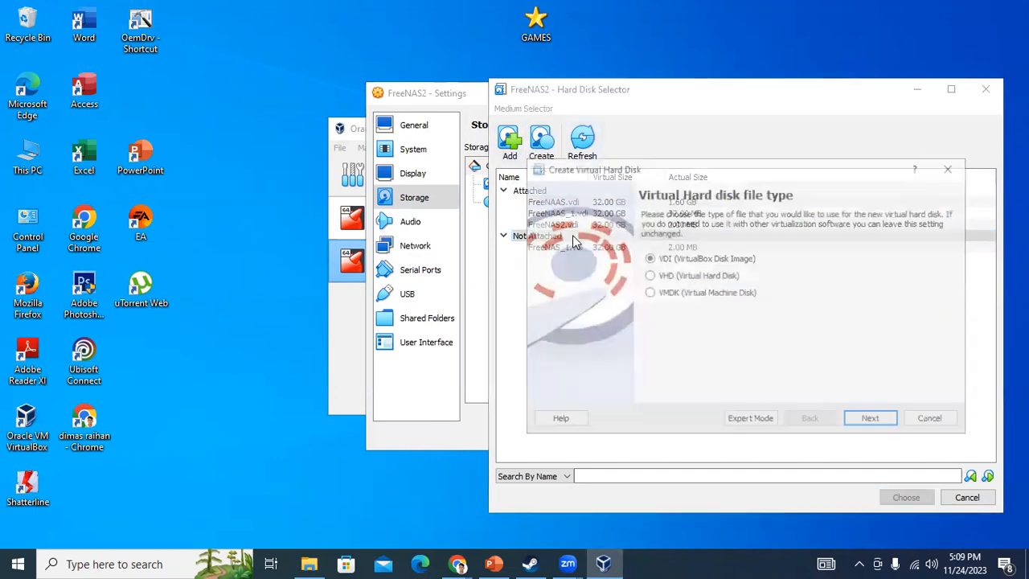
{"action": "left_click", "coordinate": [869, 423]}
{"action": "left_click", "coordinate": [871, 421]}
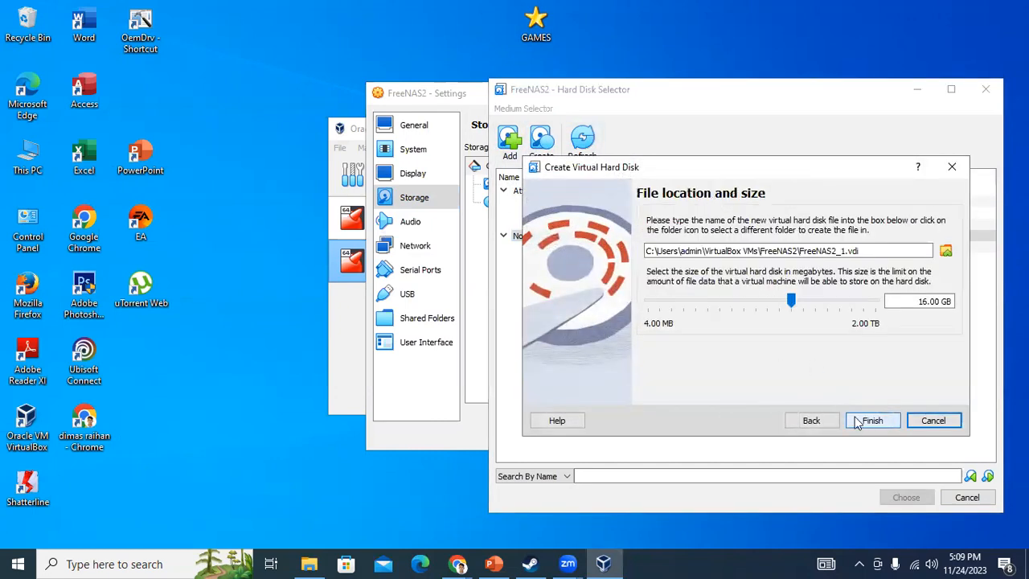
{"action": "left_click", "coordinate": [811, 420]}
{"action": "left_click", "coordinate": [867, 424]}
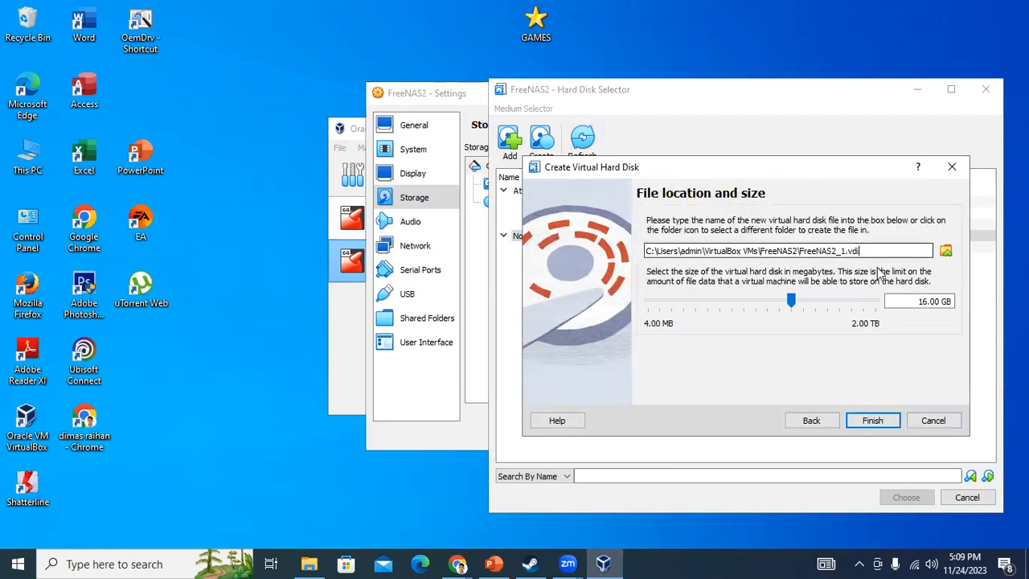
Make the new disk 32 GB named FreeNAS2_11.vdi, create it and attach it
{"action": "double_click", "coordinate": [927, 300]}
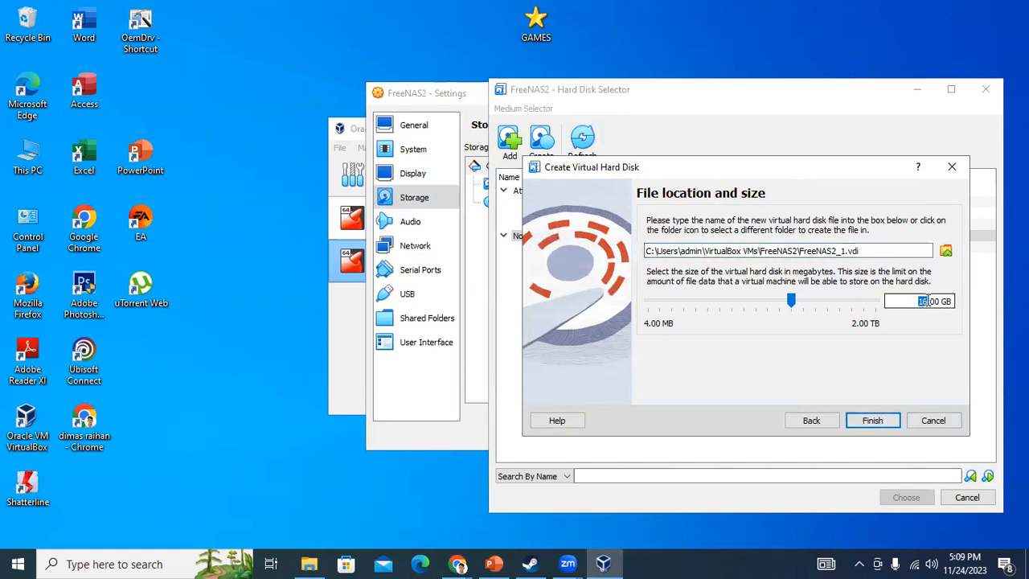
{"action": "type", "text": "320"}
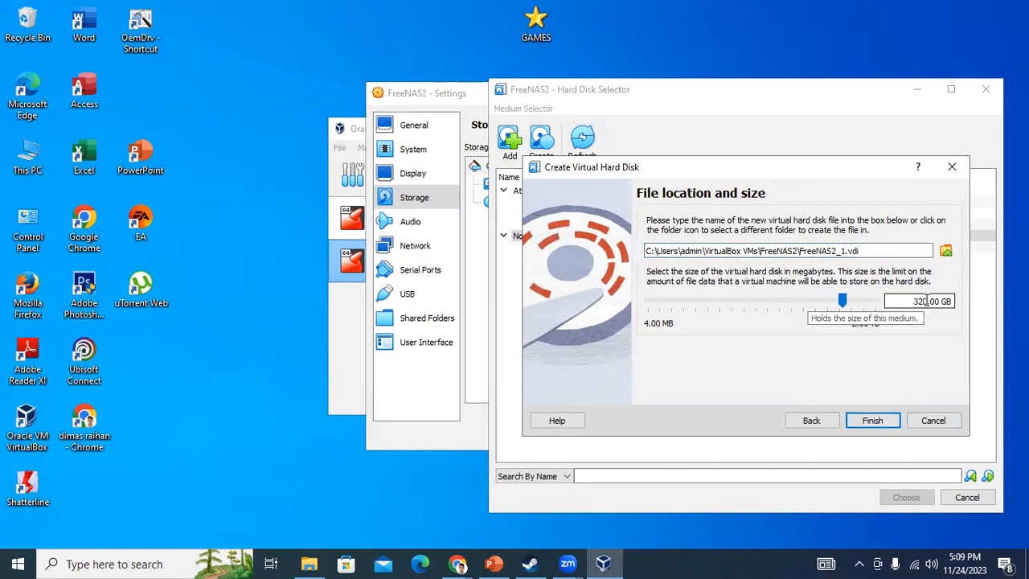
{"action": "key", "text": "BackSpace"}
{"action": "left_click", "coordinate": [840, 250]}
{"action": "key", "text": "BackSpace"}
{"action": "key", "text": "Delete"}
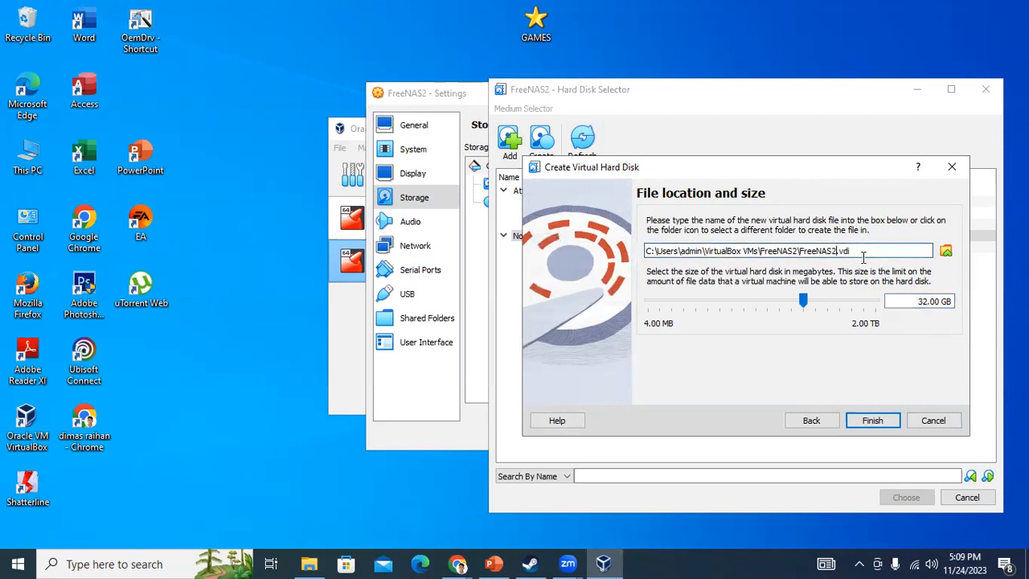
{"action": "type", "text": "_11"}
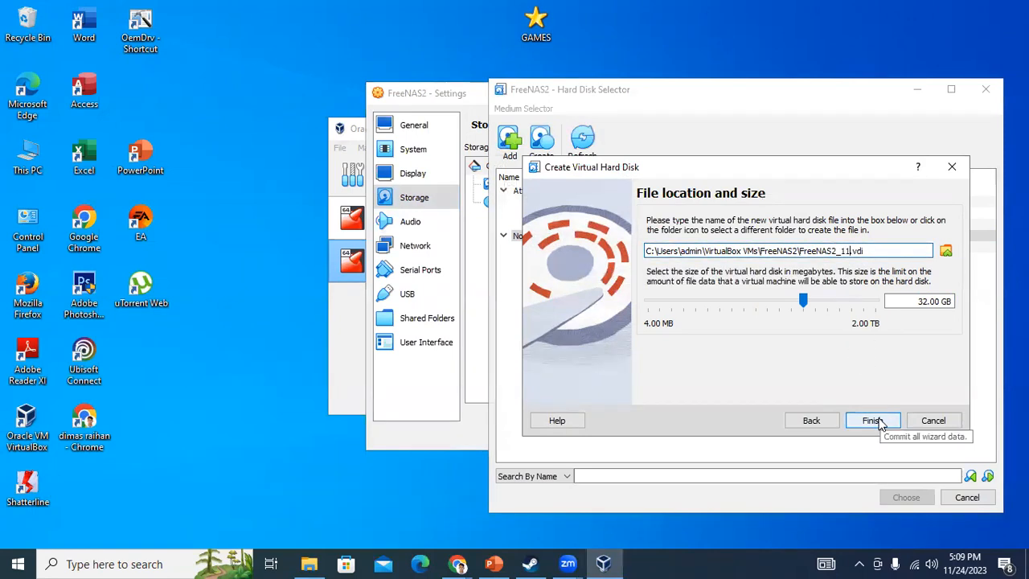
{"action": "left_click", "coordinate": [879, 422]}
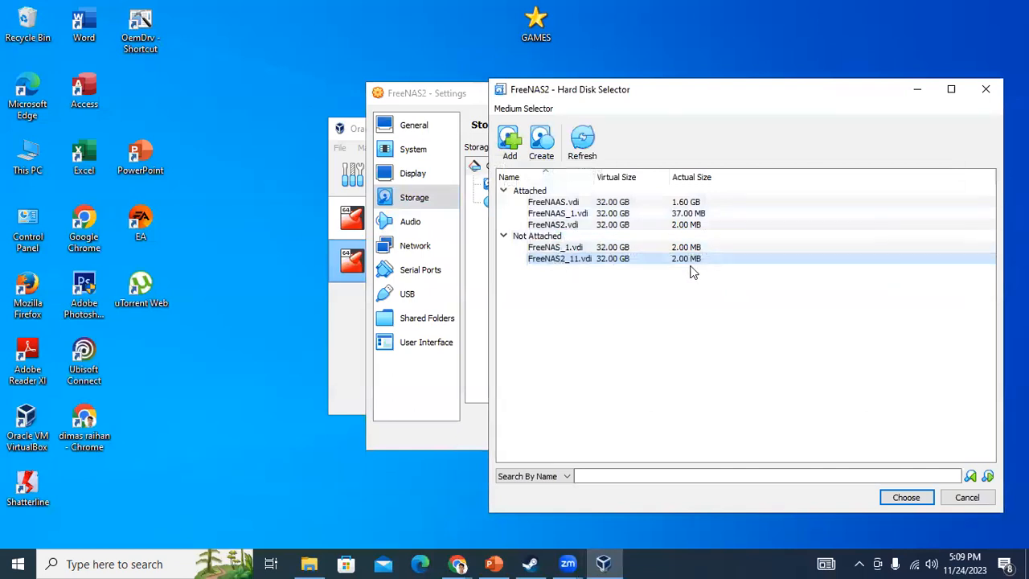
{"action": "left_click", "coordinate": [911, 496]}
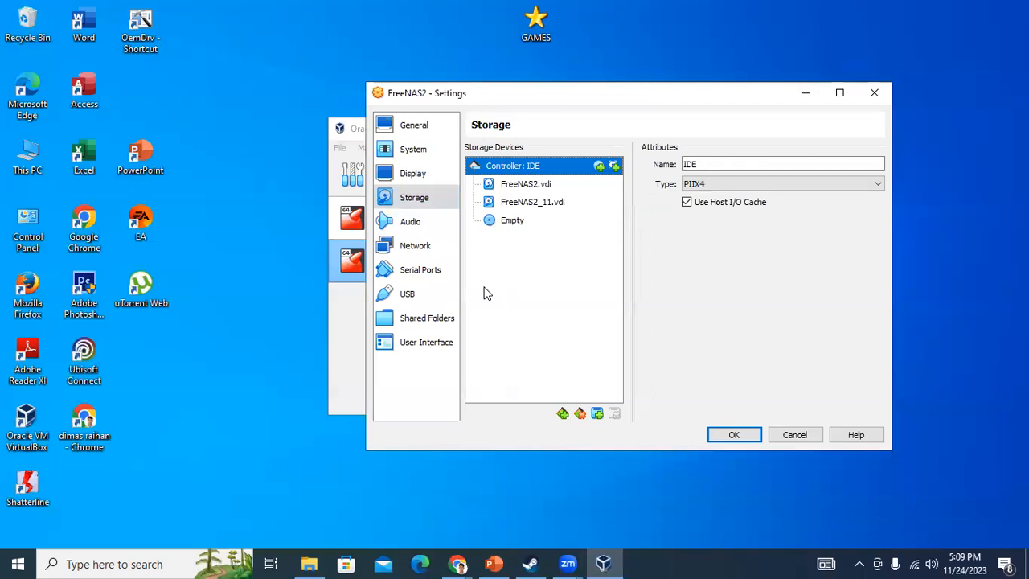
Load the TrueNAS-13.0-U6 ISO into the empty optical drive, save, and power on FreeNAS2
{"action": "left_click", "coordinate": [357, 310]}
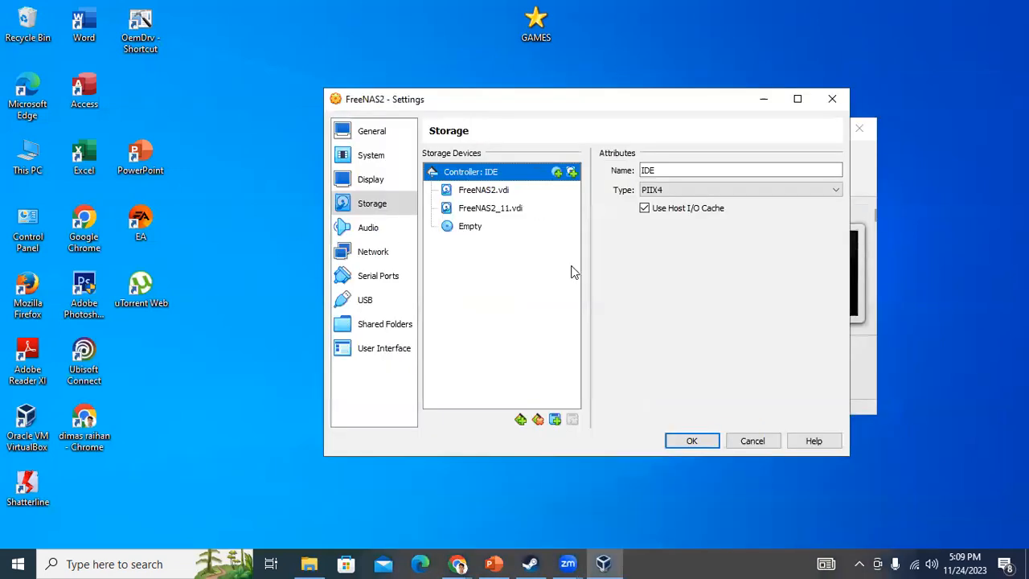
{"action": "left_click", "coordinate": [525, 208]}
{"action": "left_click", "coordinate": [481, 228]}
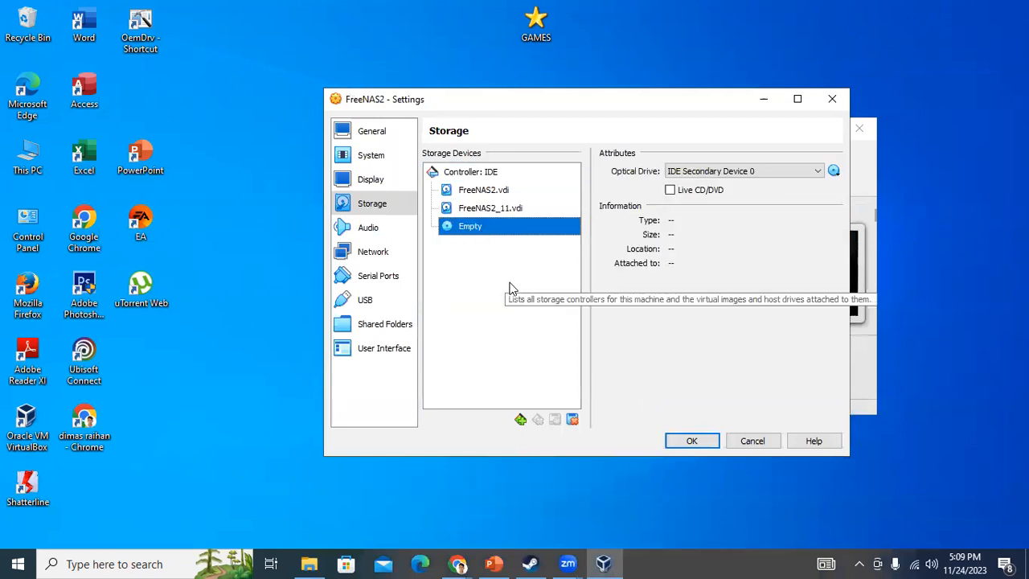
{"action": "left_click", "coordinate": [833, 170]}
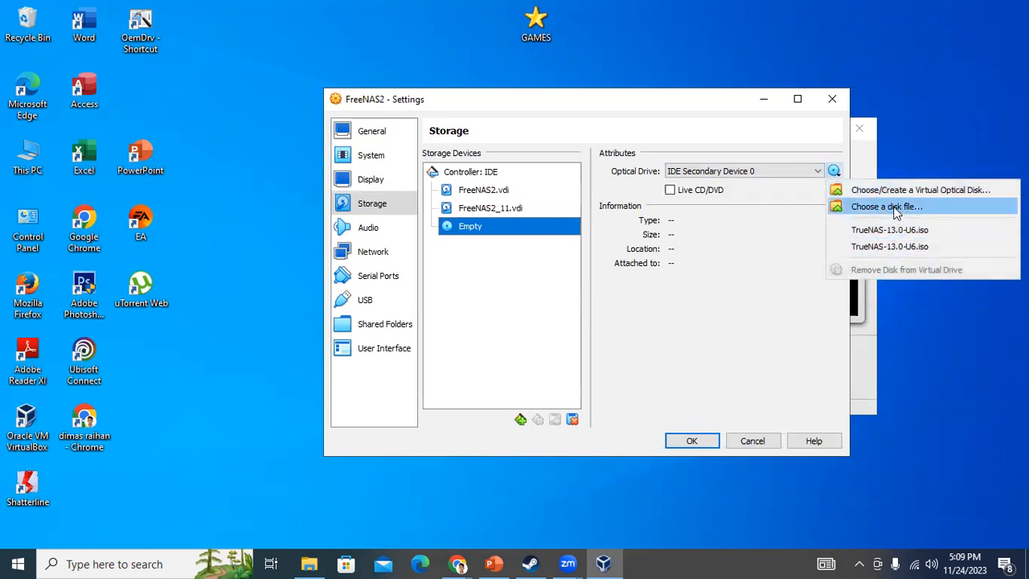
{"action": "left_click", "coordinate": [901, 208]}
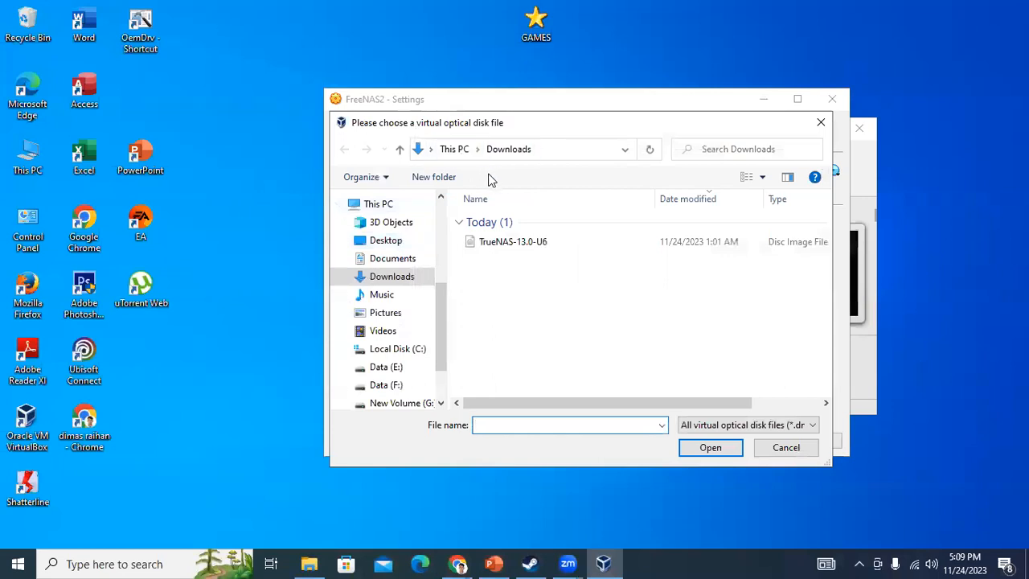
{"action": "scroll", "coordinate": [382, 322], "scroll_direction": "down", "scroll_amount": 1}
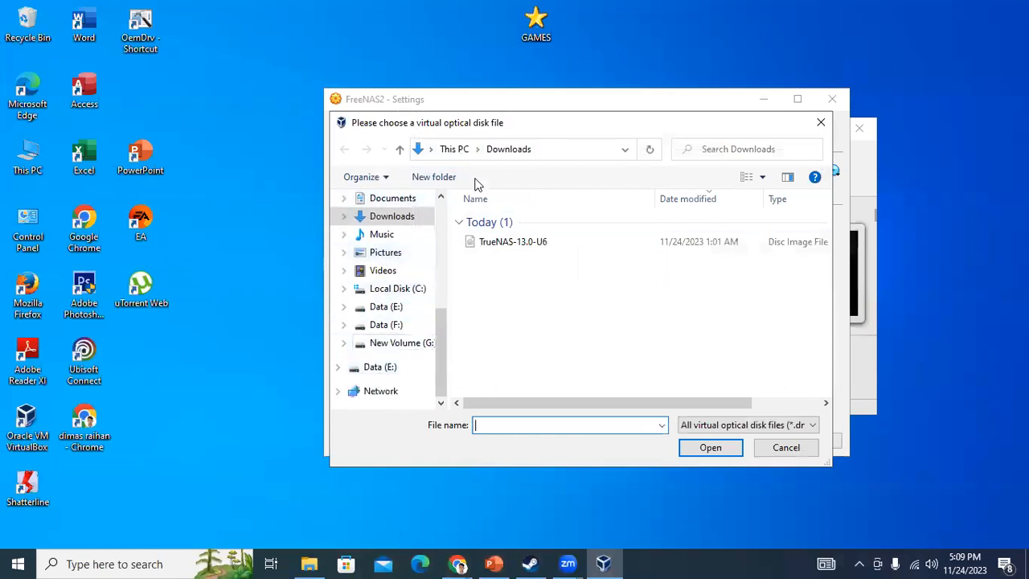
{"action": "left_click", "coordinate": [503, 249]}
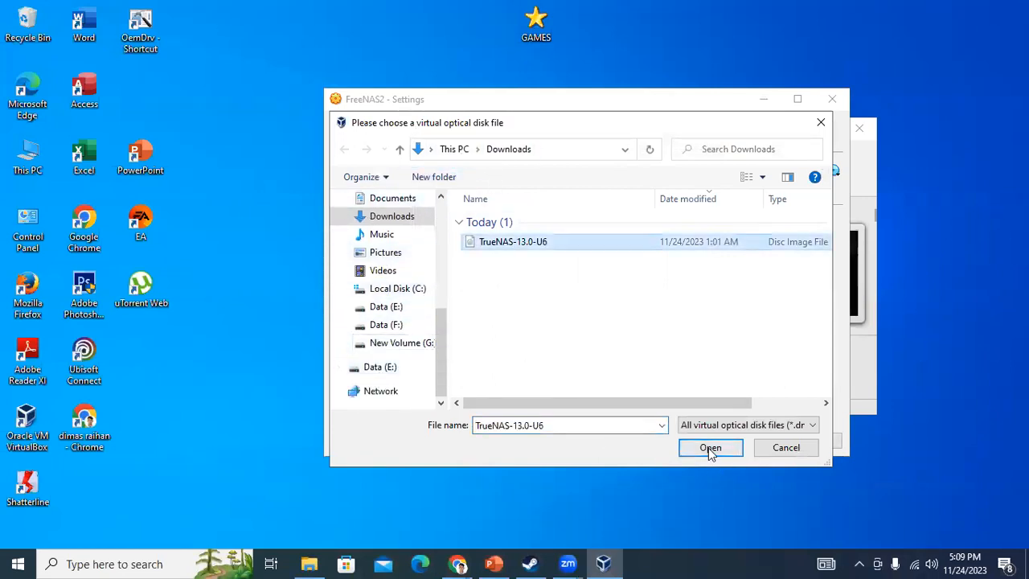
{"action": "left_click", "coordinate": [709, 448]}
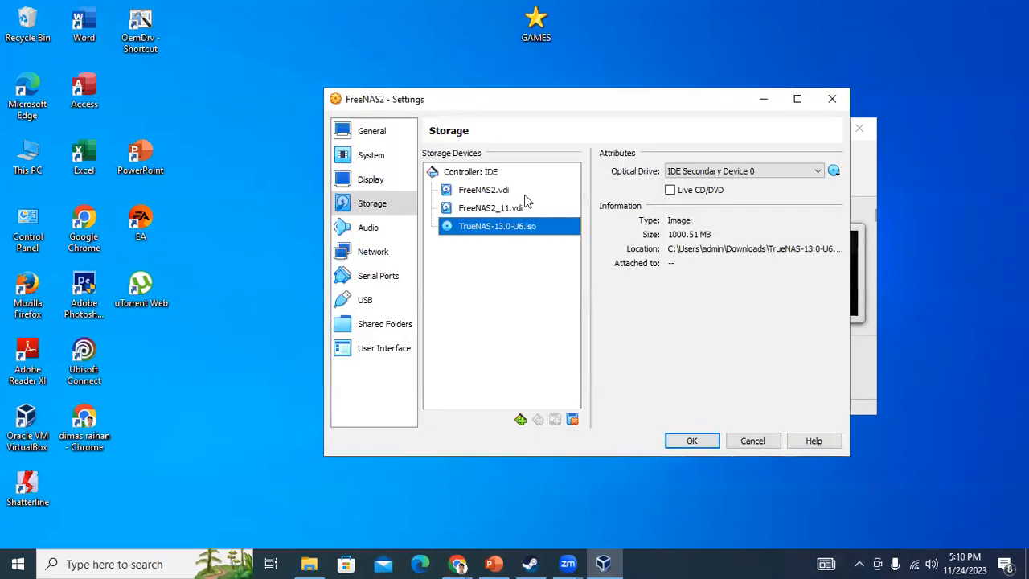
{"action": "left_click", "coordinate": [703, 441]}
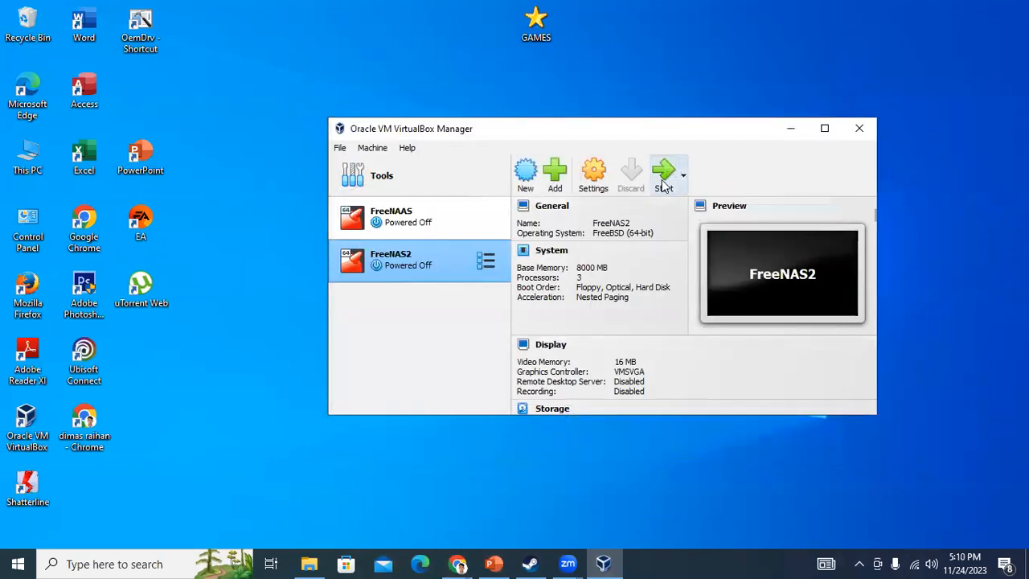
{"action": "left_click", "coordinate": [662, 181]}
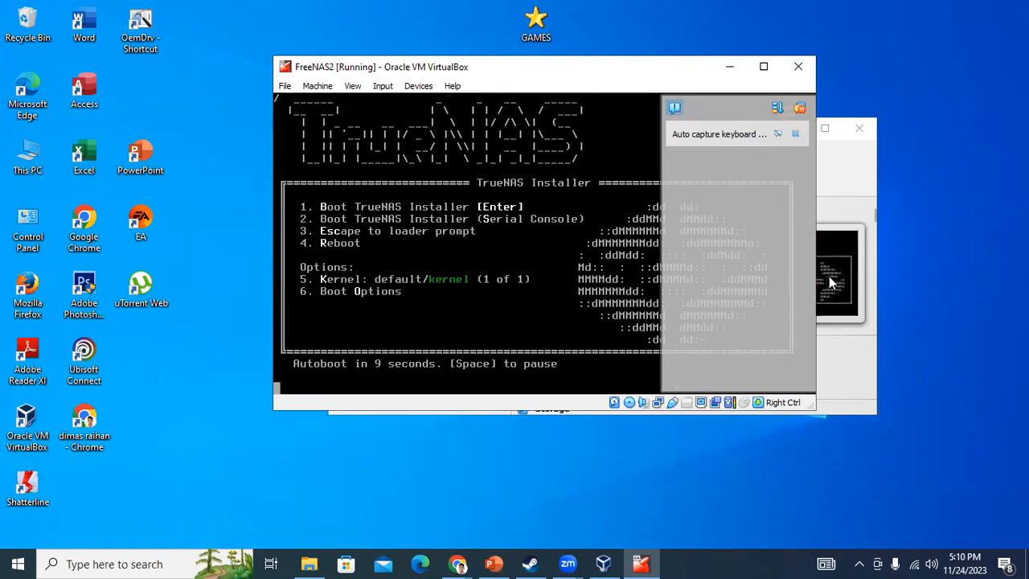
Maximize the FreeNAS2 VM window while the TrueNAS installer boots to Console Setup
{"action": "left_click", "coordinate": [756, 67]}
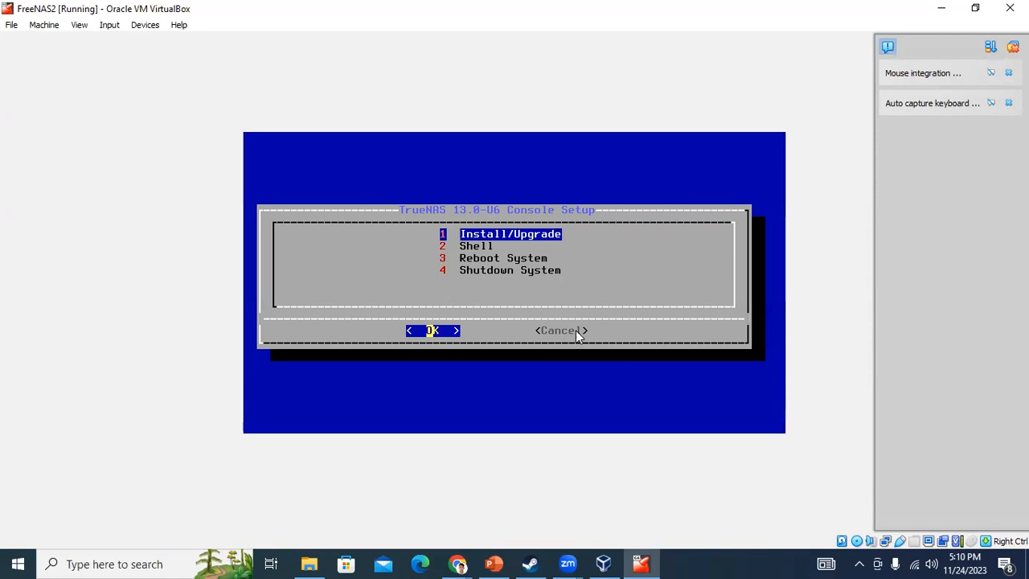
Choose Install/Upgrade from the TrueNAS Console Setup menu
{"action": "key", "text": "Down"}
{"action": "key", "text": "Down"}
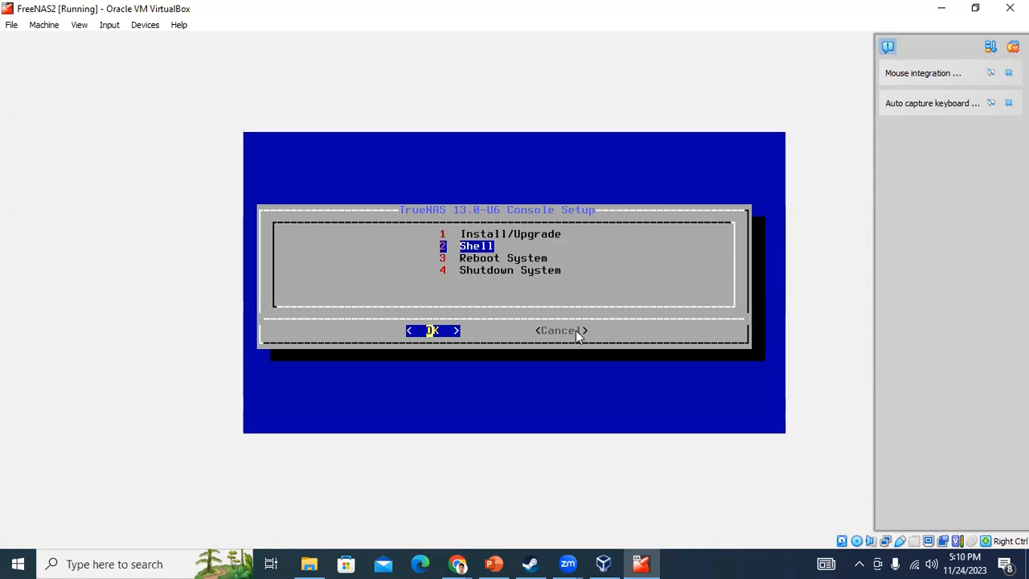
{"action": "key", "text": "Down"}
{"action": "key", "text": "Up"}
{"action": "key", "text": "Up"}
{"action": "key", "text": "Up"}
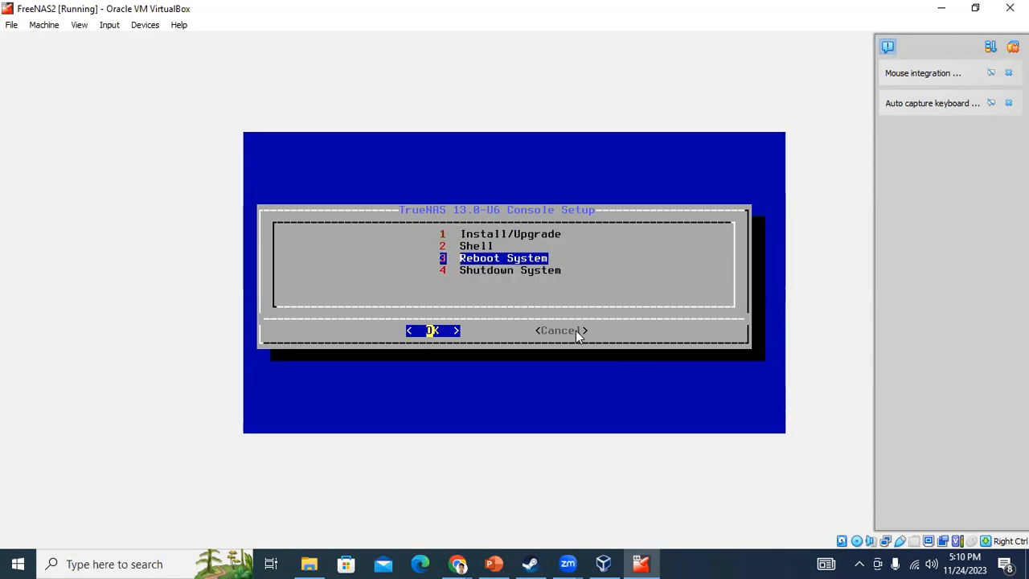
{"action": "key", "text": "Return"}
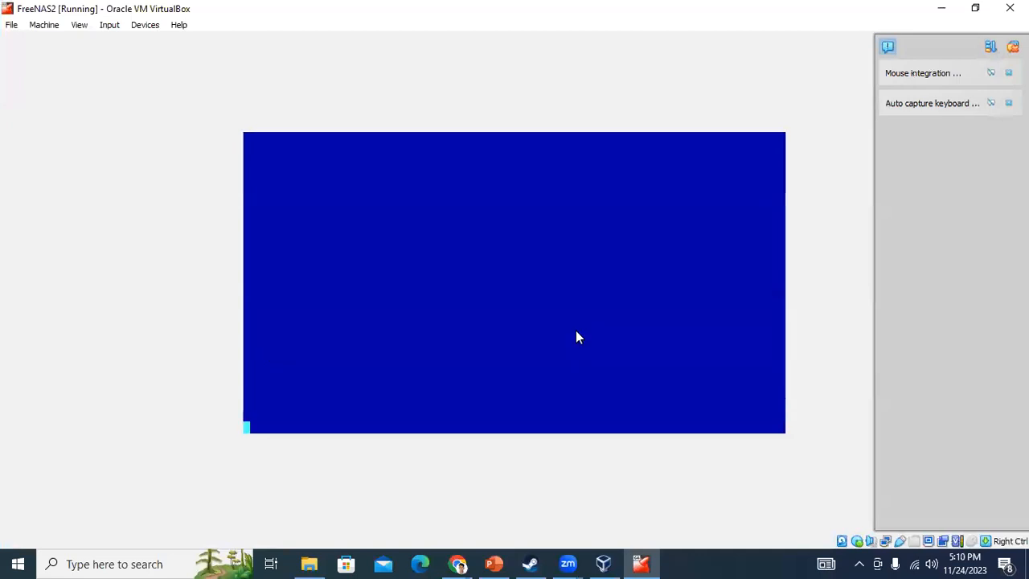
Mark drive ada0 as the TrueNAS install destination and confirm it
{"action": "key", "text": "Down"}
{"action": "key", "text": "Up"}
{"action": "key", "text": "Down"}
{"action": "key", "text": "Up"}
{"action": "key", "text": "space"}
{"action": "key", "text": "Down"}
{"action": "key", "text": "Up"}
{"action": "key", "text": "Down"}
{"action": "key", "text": "Up"}
{"action": "key", "text": "Down"}
{"action": "key", "text": "Up"}
{"action": "key", "text": "Down"}
{"action": "key", "text": "Up"}
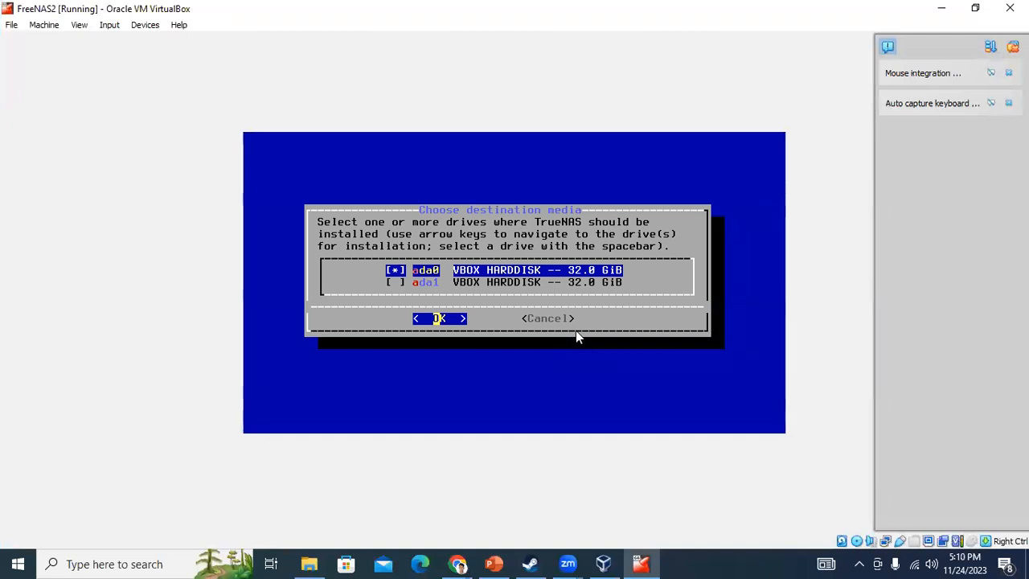
{"action": "key", "text": "Return"}
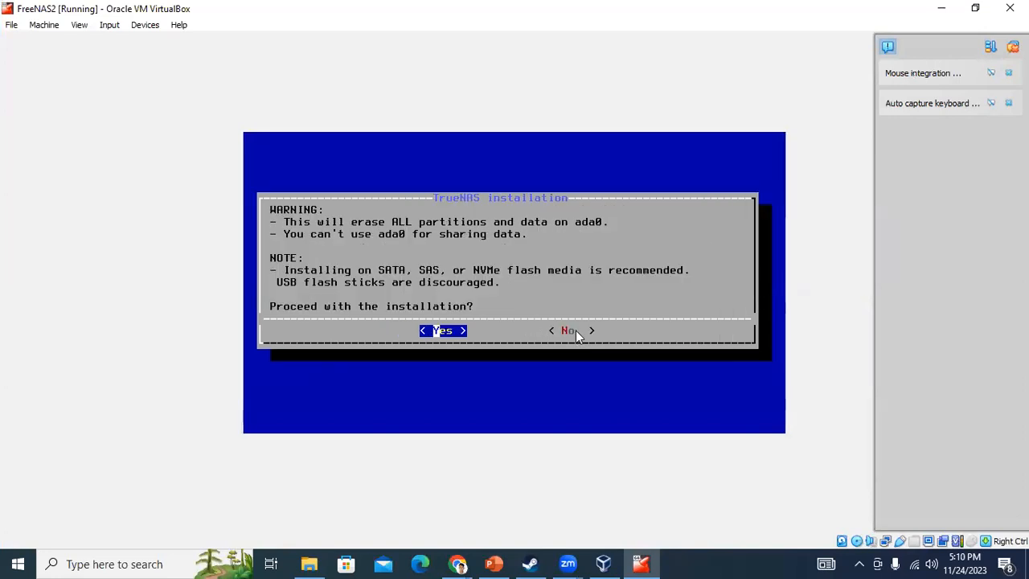
Accept the erase warning, then enter and confirm the root password
{"action": "key", "text": "Return"}
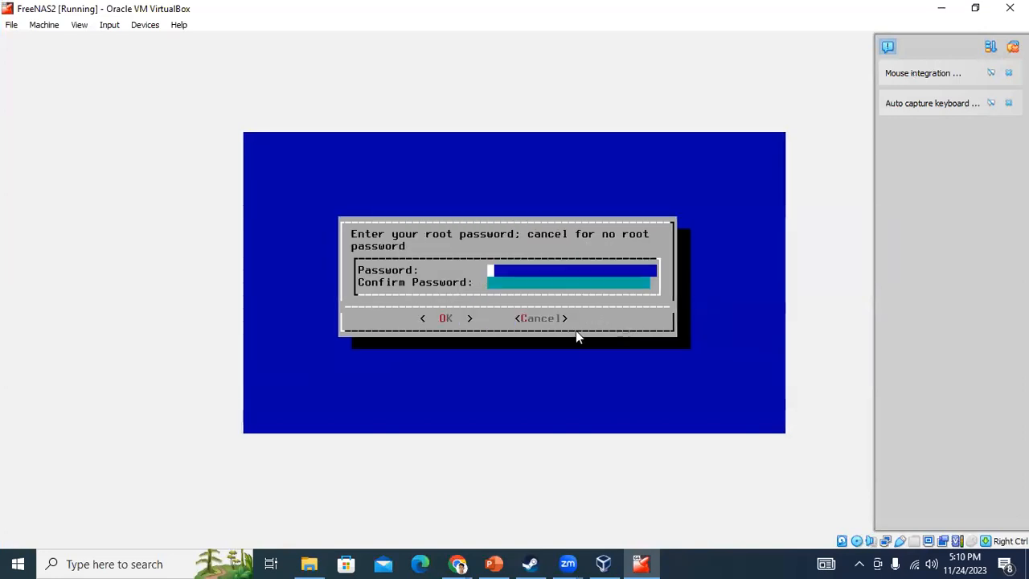
{"action": "type", "text": "****"}
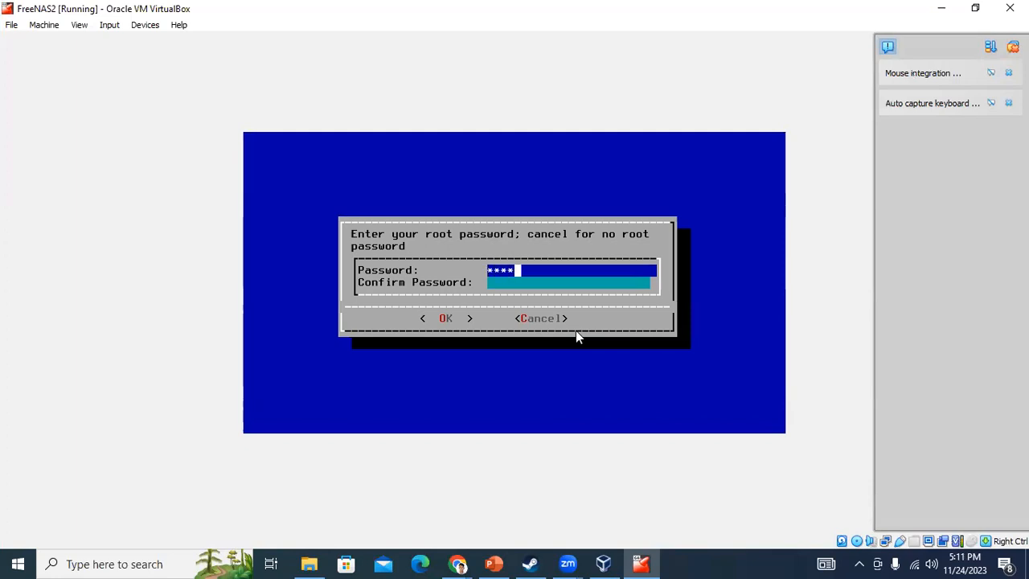
{"action": "key", "text": "Tab"}
{"action": "type", "text": "****"}
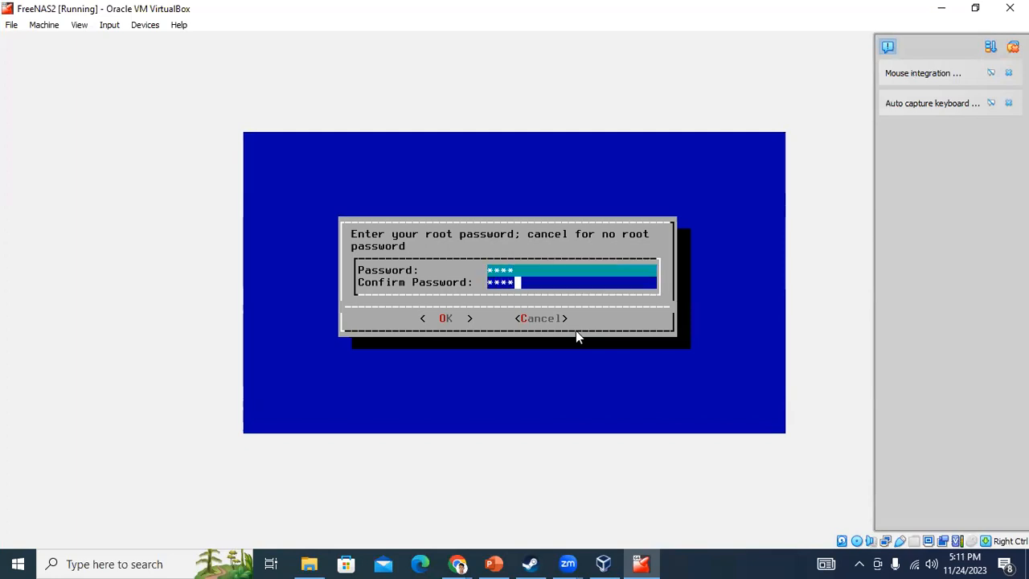
{"action": "key", "text": "Return"}
Choose BIOS boot mode and begin the installation
{"action": "key", "text": "Left"}
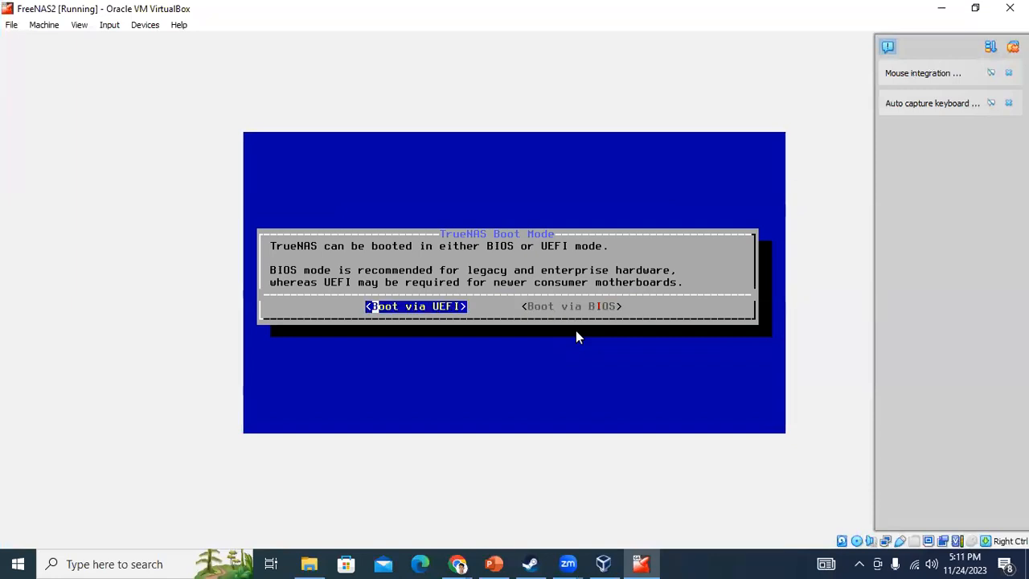
{"action": "key", "text": "Right"}
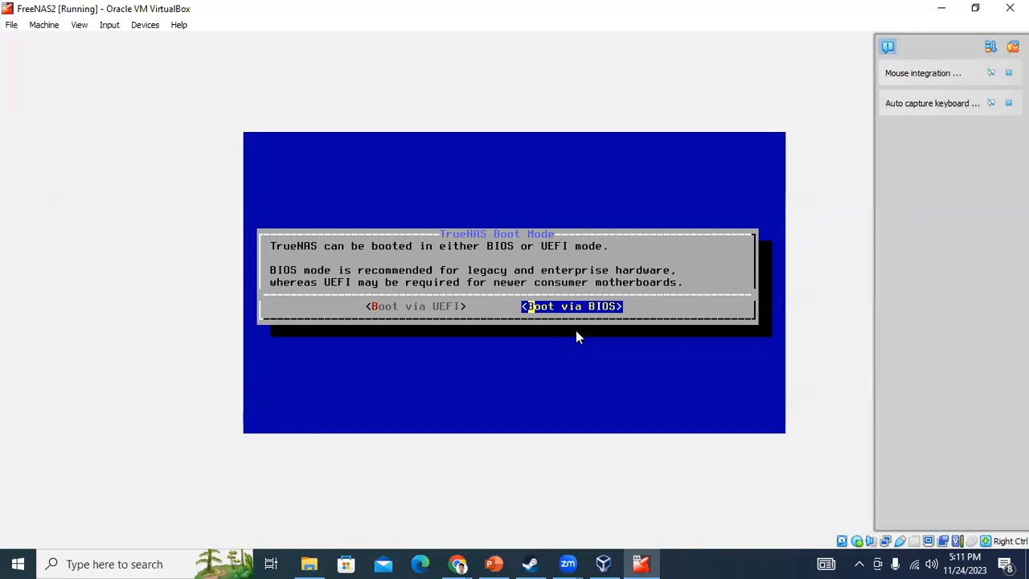
{"action": "key", "text": "Return"}
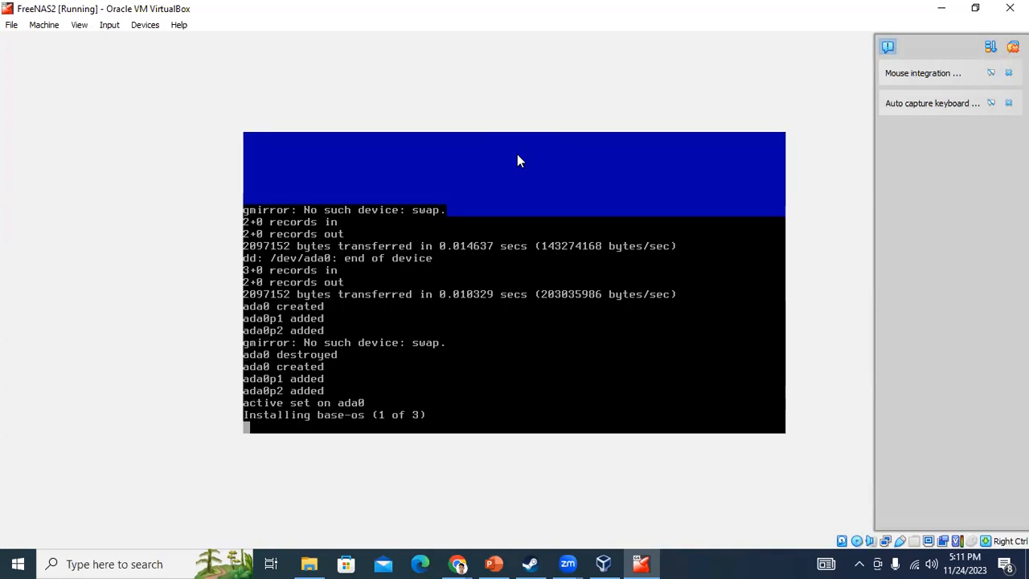
Dismiss the mouse-capture notice and wait for the TrueNAS install on ada0 to succeed
{"action": "left_click", "coordinate": [605, 166]}
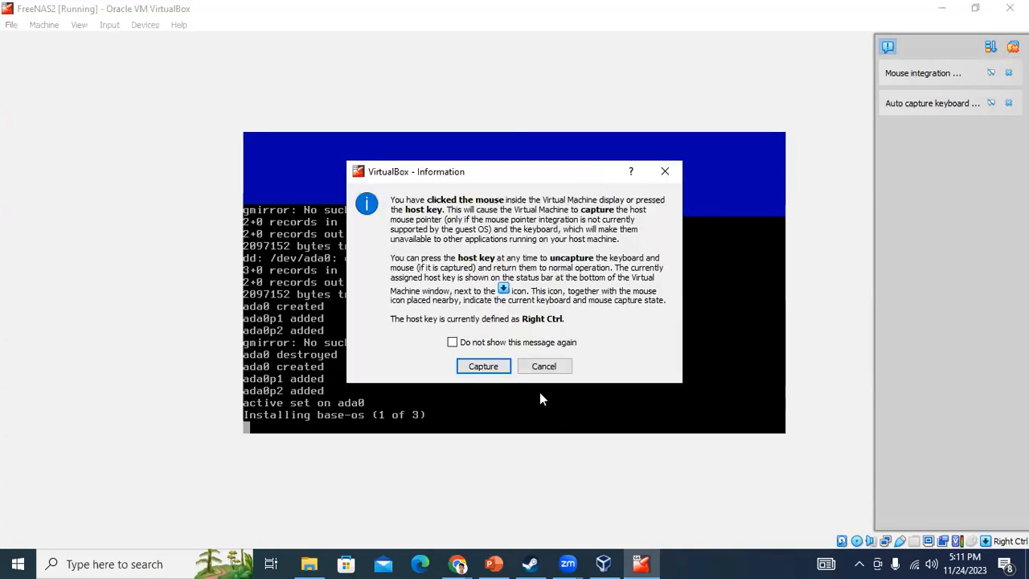
{"action": "left_click", "coordinate": [530, 367]}
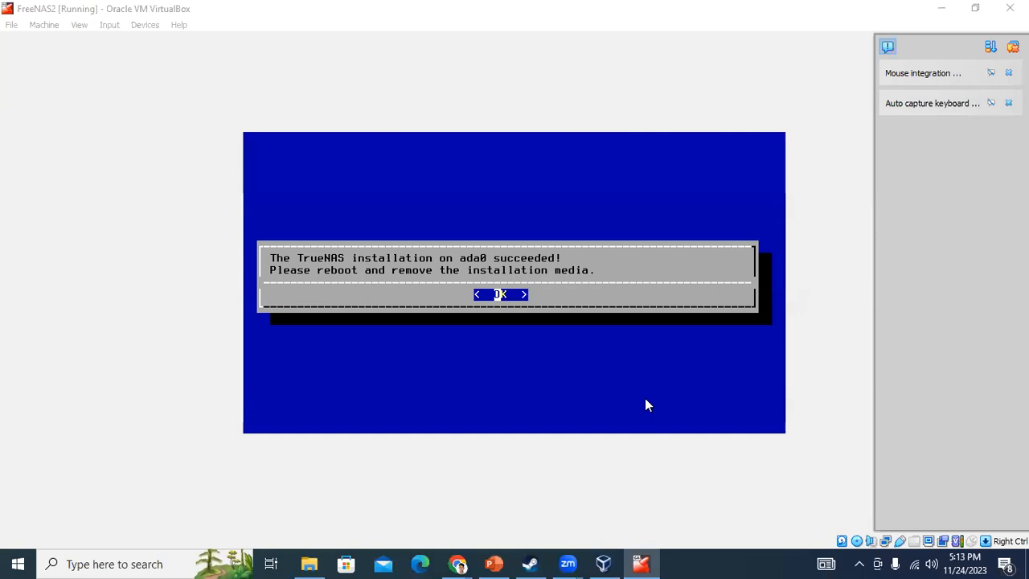
{"action": "left_click", "coordinate": [412, 255]}
Acknowledge the installation success message and choose Shutdown System in Console Setup
{"action": "left_click", "coordinate": [493, 371]}
{"action": "key", "text": "Return"}
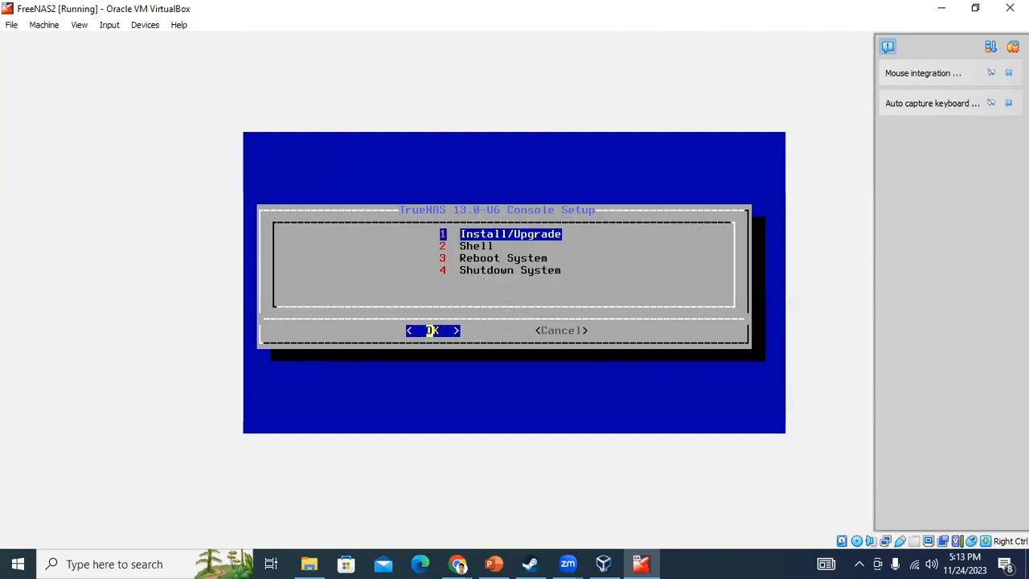
{"action": "key", "text": "Down"}
{"action": "key", "text": "Down"}
{"action": "key", "text": "Down"}
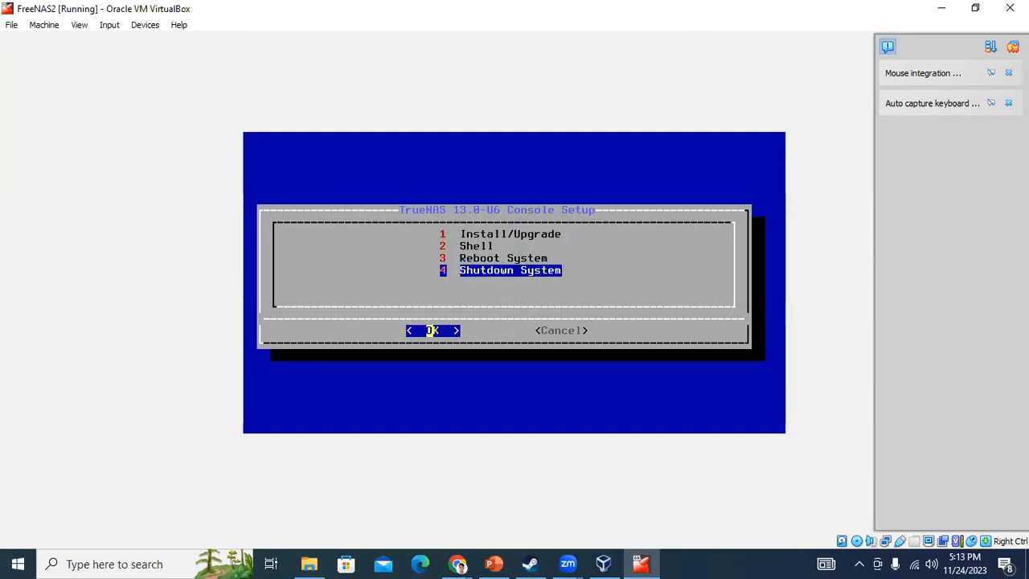
{"action": "key", "text": "Return"}
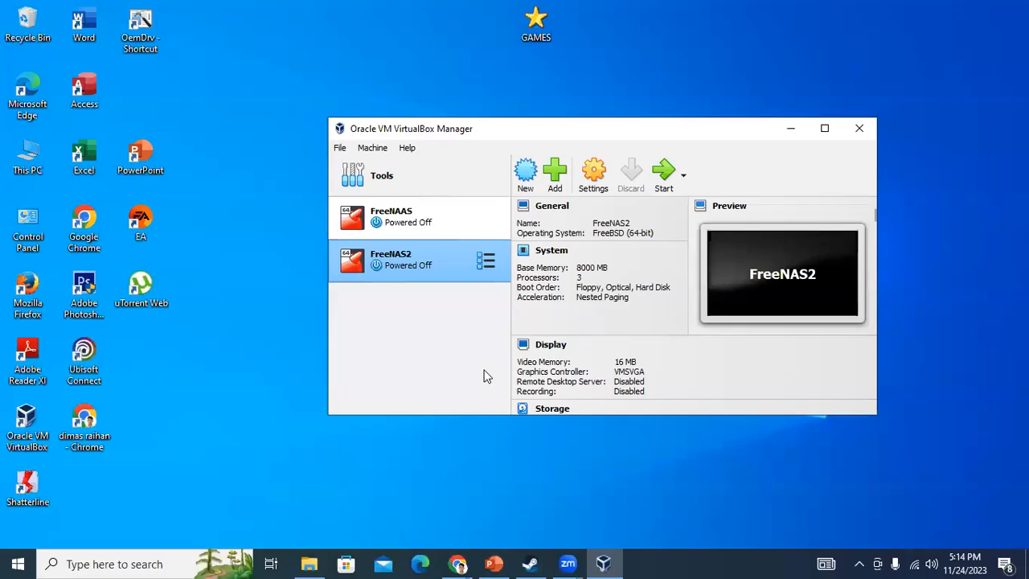
Eject the TrueNAS ISO from FreeNAS2's optical drive and save the settings
{"action": "left_click", "coordinate": [594, 172]}
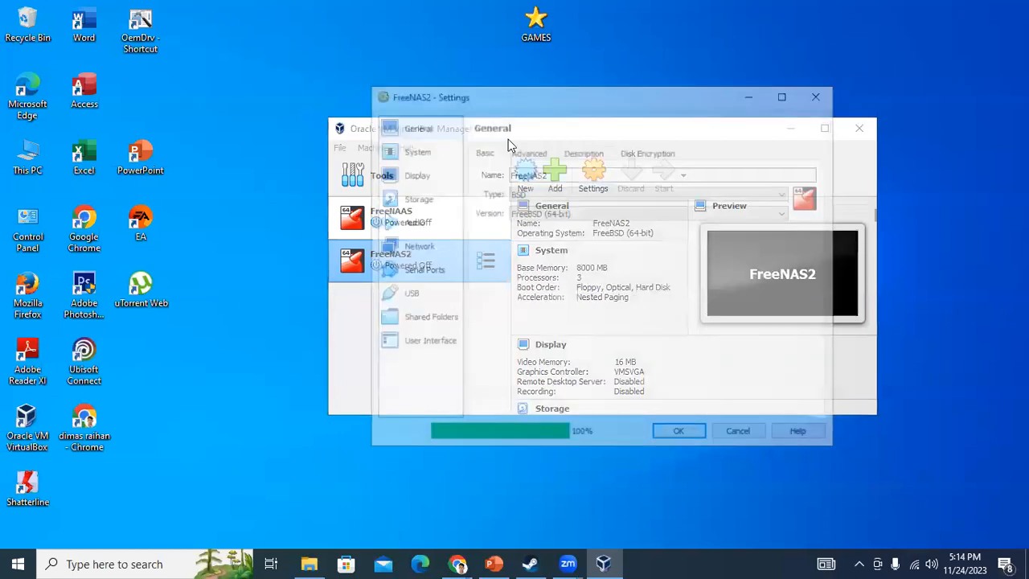
{"action": "left_click", "coordinate": [420, 201]}
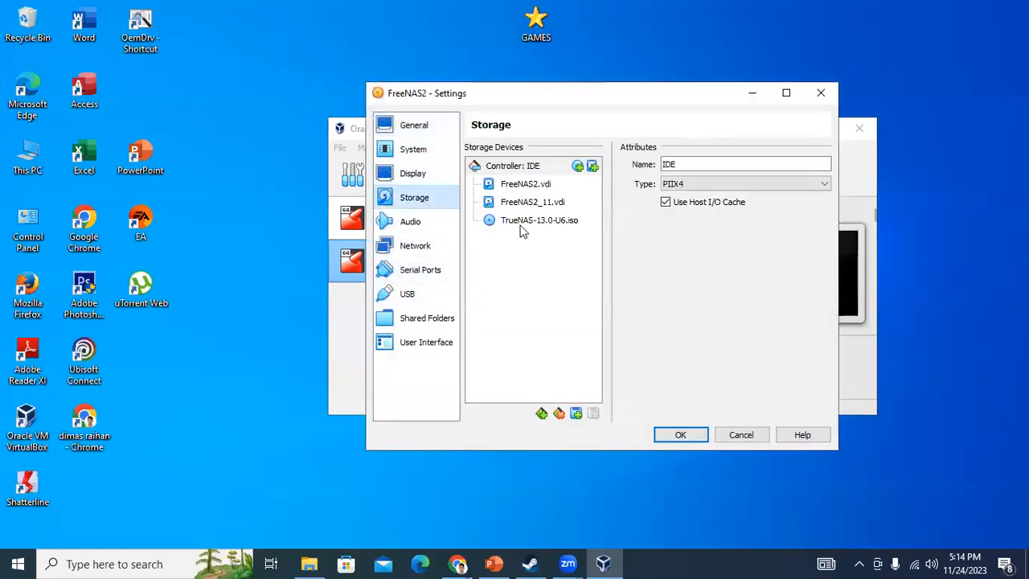
{"action": "left_click", "coordinate": [563, 224]}
{"action": "left_click", "coordinate": [853, 165]}
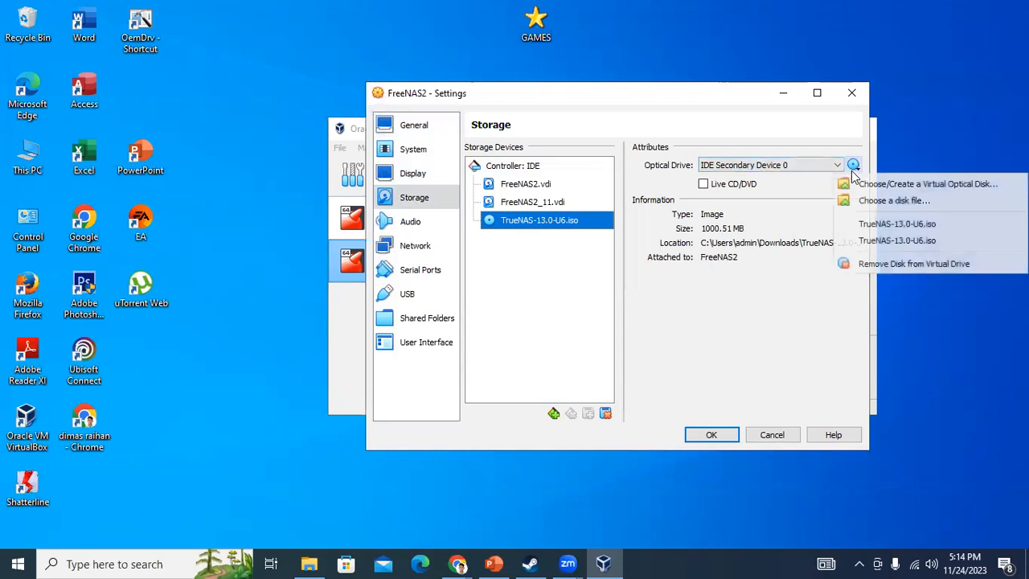
{"action": "left_click", "coordinate": [884, 265]}
{"action": "left_click", "coordinate": [711, 435]}
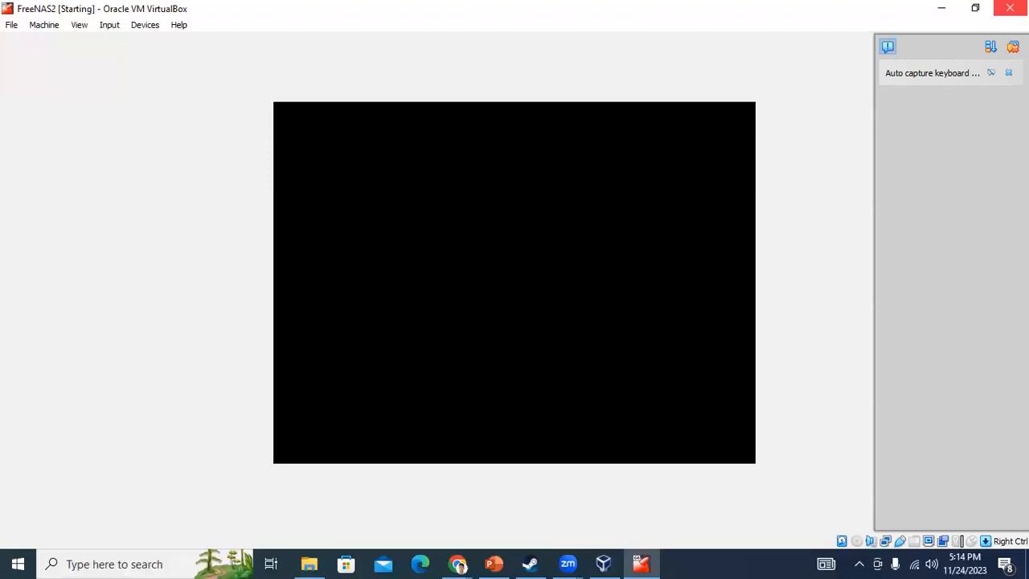
Launch Firefox from Windows search, decline the default-browser prompt, and minimize it while FreeNAS2 boots
{"action": "left_click", "coordinate": [99, 563]}
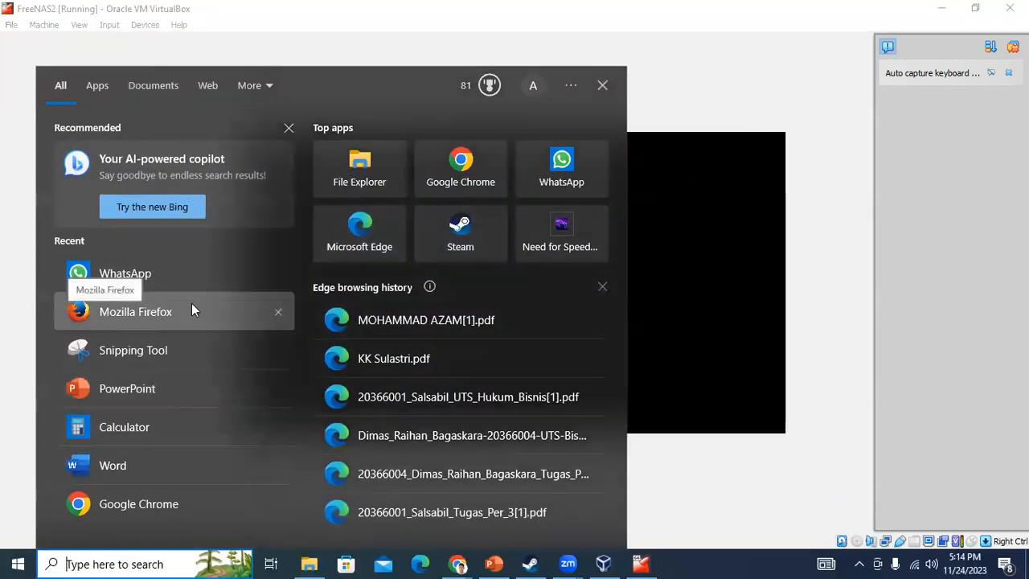
{"action": "left_click", "coordinate": [191, 309]}
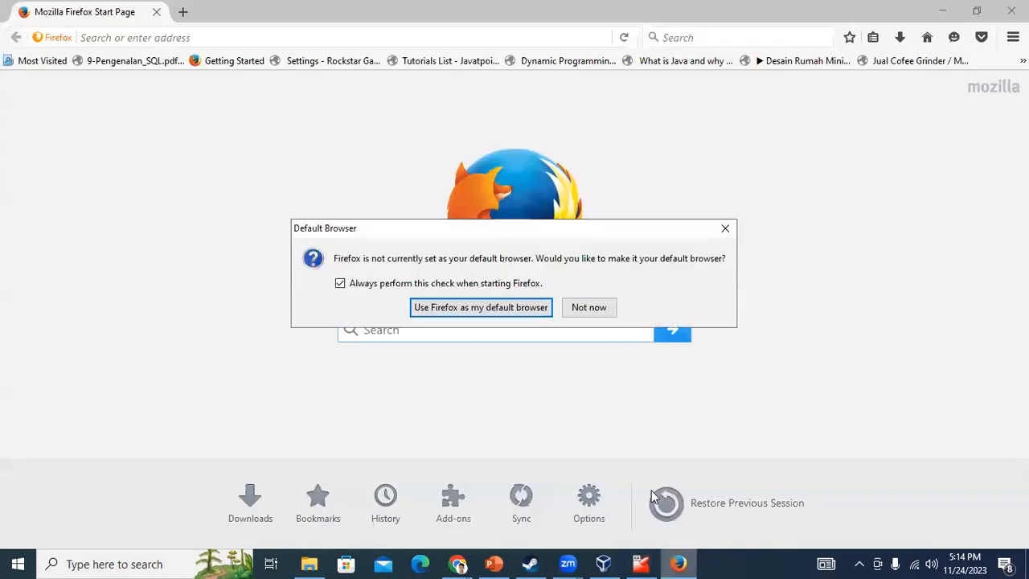
{"action": "left_click", "coordinate": [595, 309]}
{"action": "left_click", "coordinate": [944, 11]}
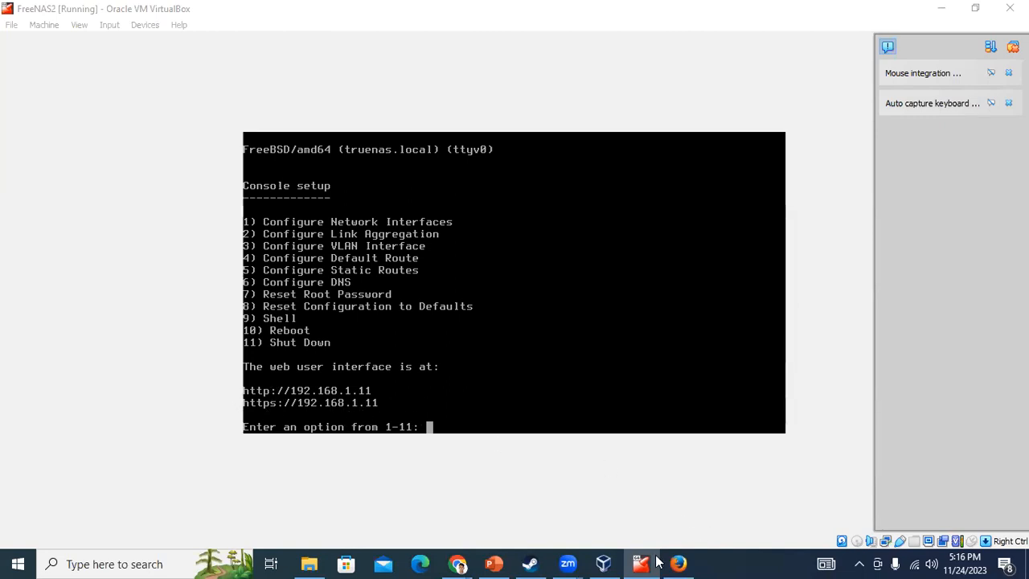
Bring Firefox forward and load the TrueNAS sign-in page at 192.168.1.11
{"action": "mouse_move", "coordinate": [679, 563]}
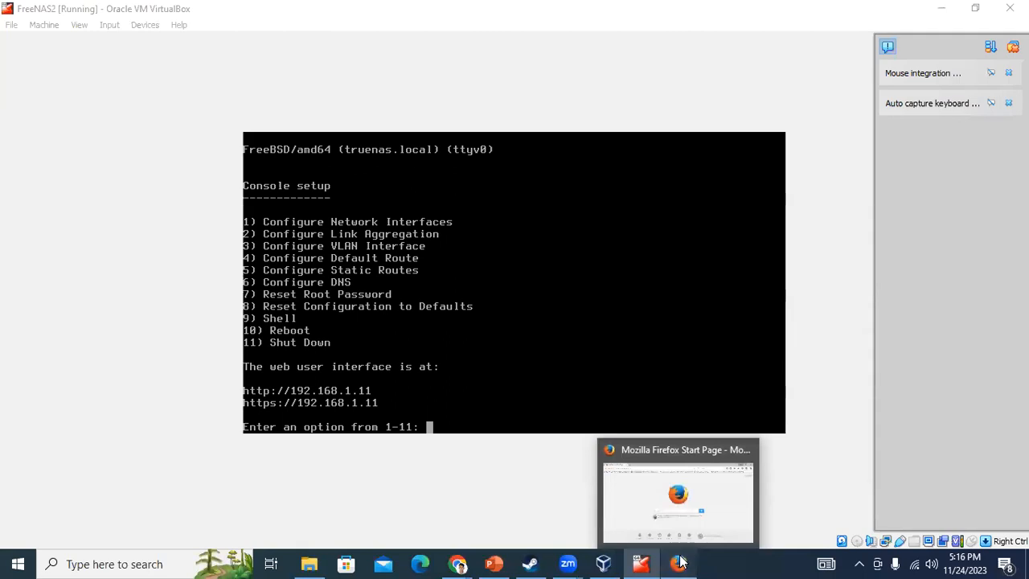
{"action": "left_click", "coordinate": [682, 563]}
{"action": "left_click", "coordinate": [185, 37]}
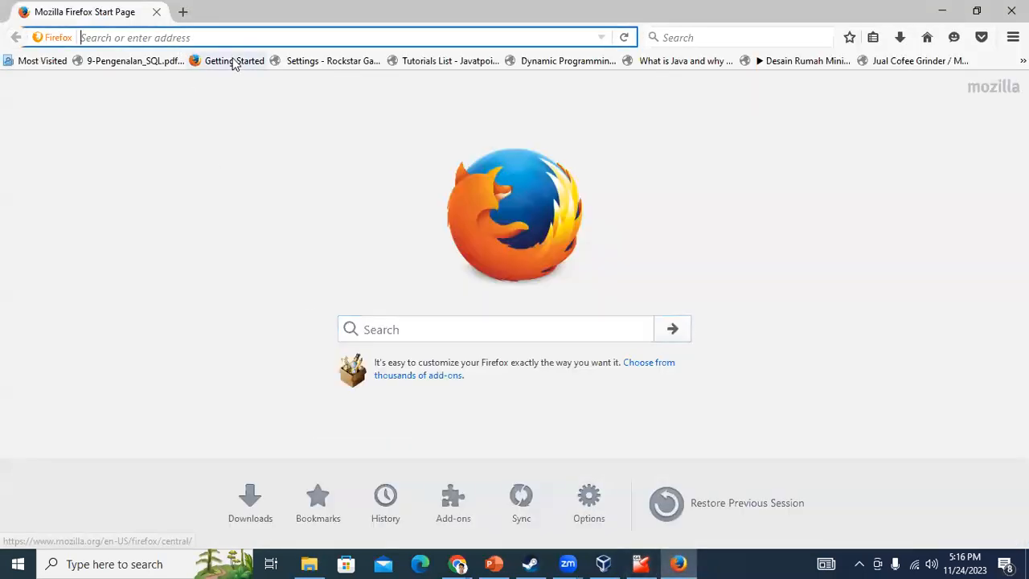
{"action": "type", "text": "192.16"}
{"action": "key", "text": "BackSpace"}
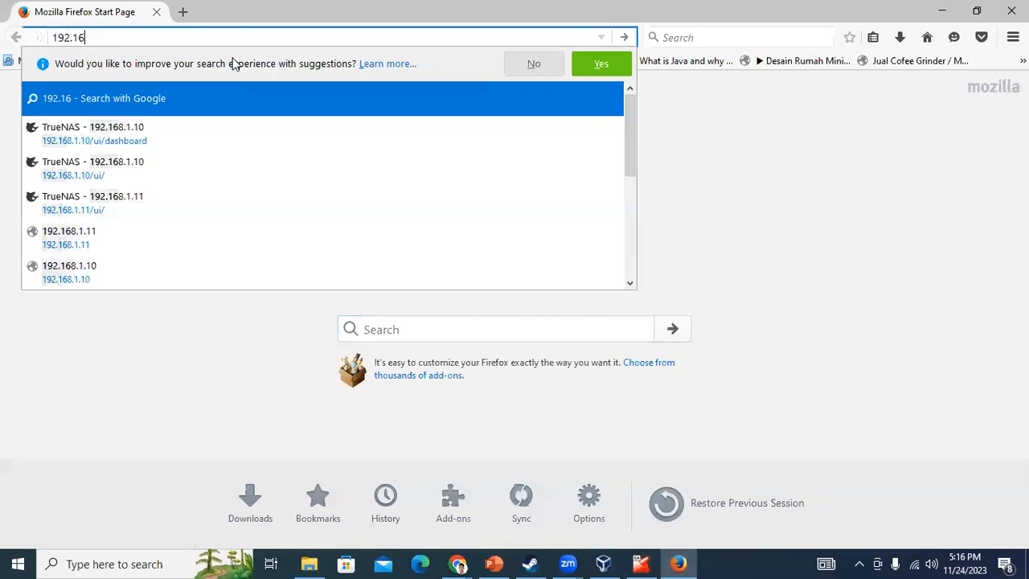
{"action": "type", "text": "8.1.11"}
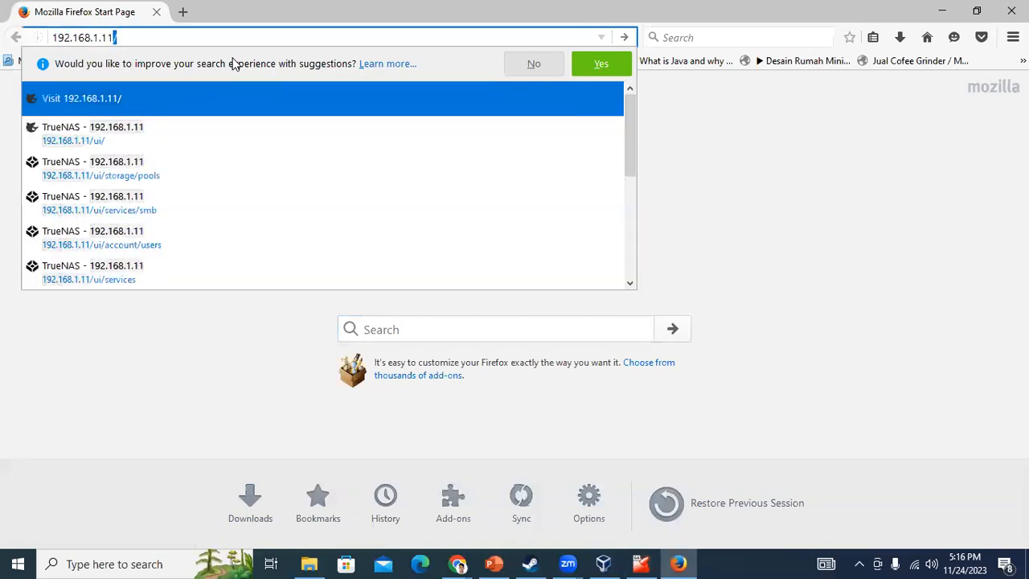
{"action": "key", "text": "Return"}
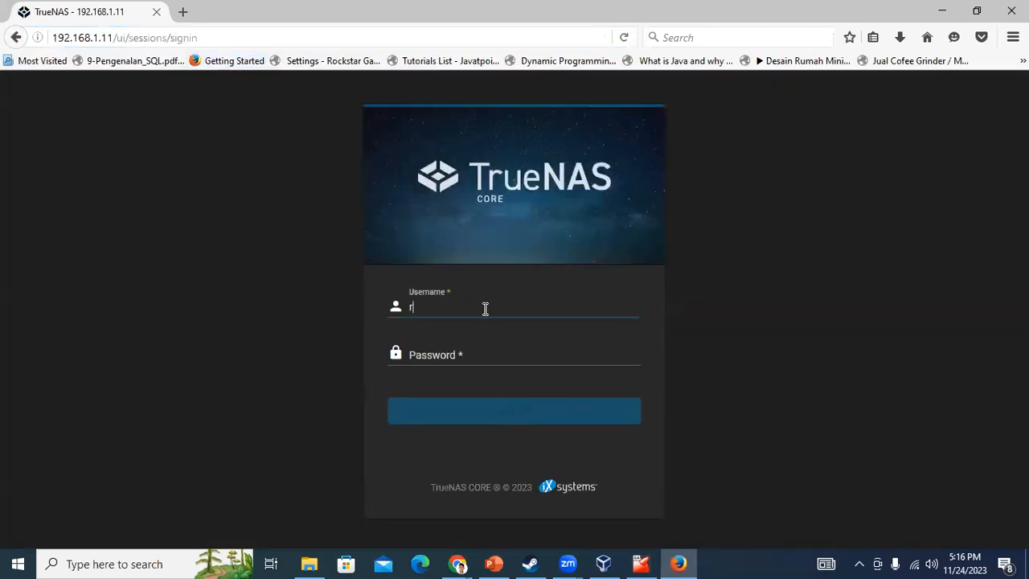
Attempt to log in as root with a password and dismiss the save-login offer
{"action": "type", "text": "root"}
{"action": "key", "text": "Tab"}
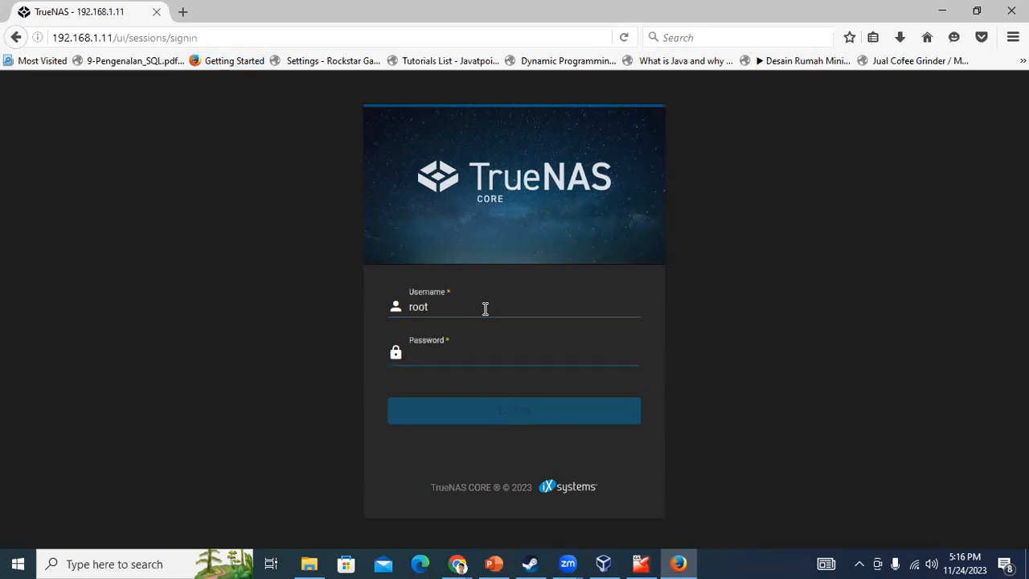
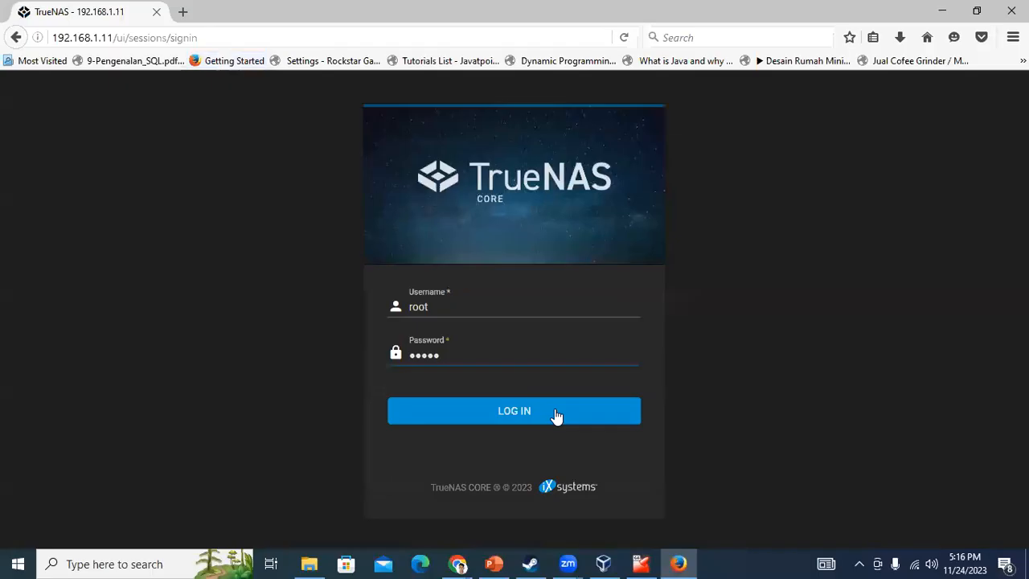
{"action": "left_click", "coordinate": [553, 410]}
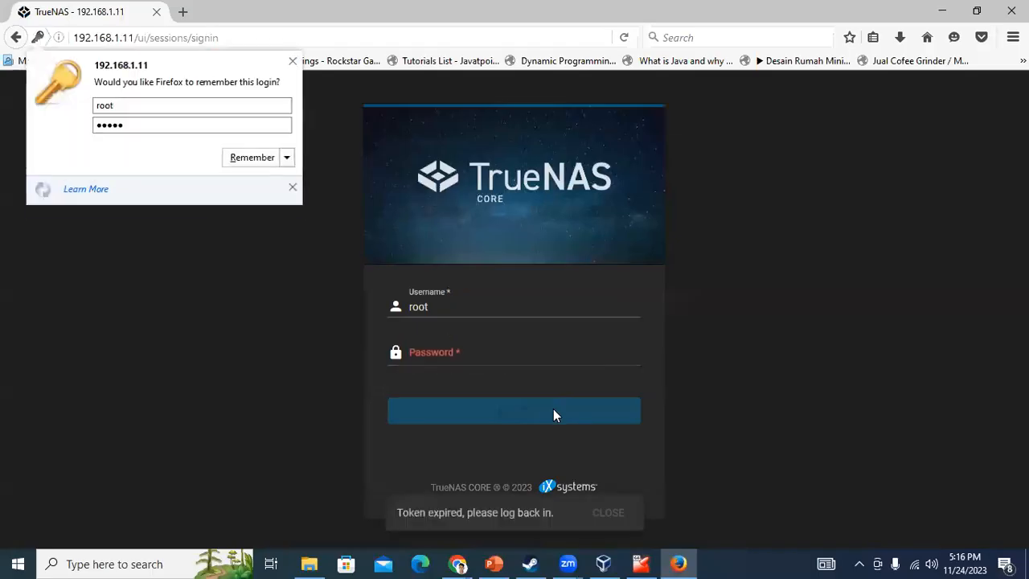
{"action": "key", "text": "Escape"}
Retype the password for two more rejected logins, then return to the FreeNAS2 console
{"action": "left_click", "coordinate": [503, 351]}
{"action": "type", "text": "r"}
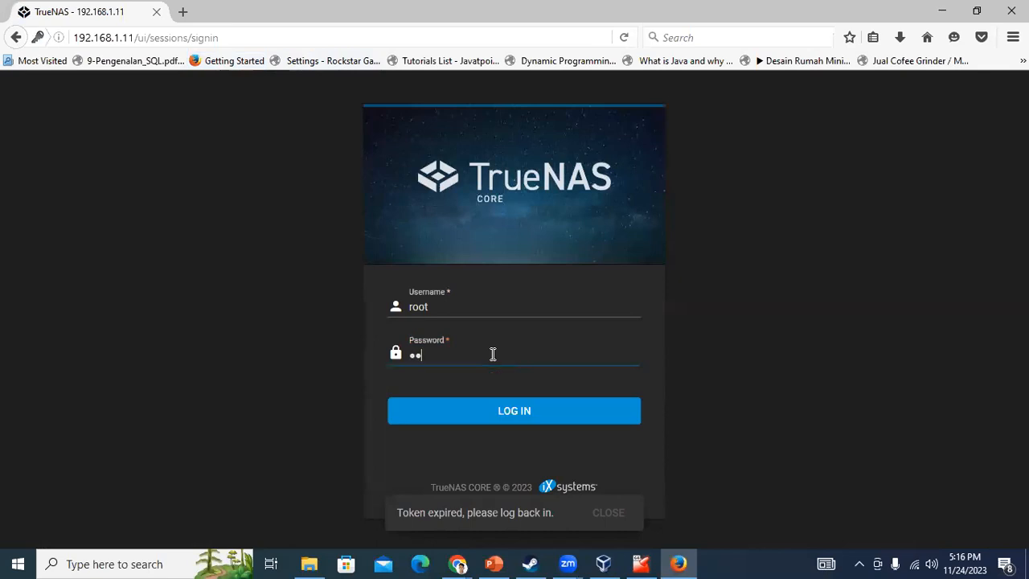
{"action": "type", "text": "••••"}
{"action": "key", "text": "Return"}
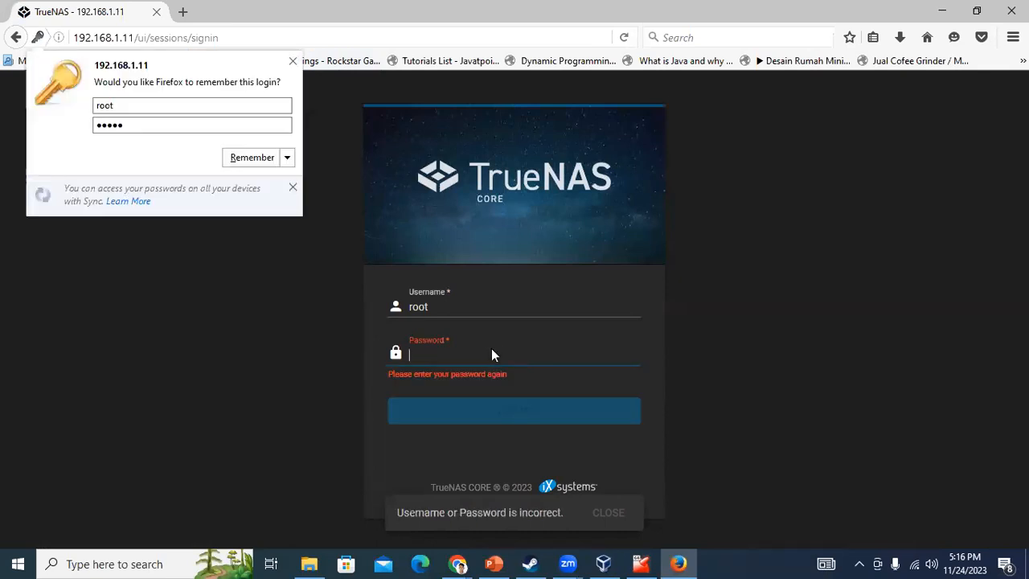
{"action": "left_click", "coordinate": [492, 355]}
{"action": "type", "text": "••••"}
{"action": "key", "text": "Return"}
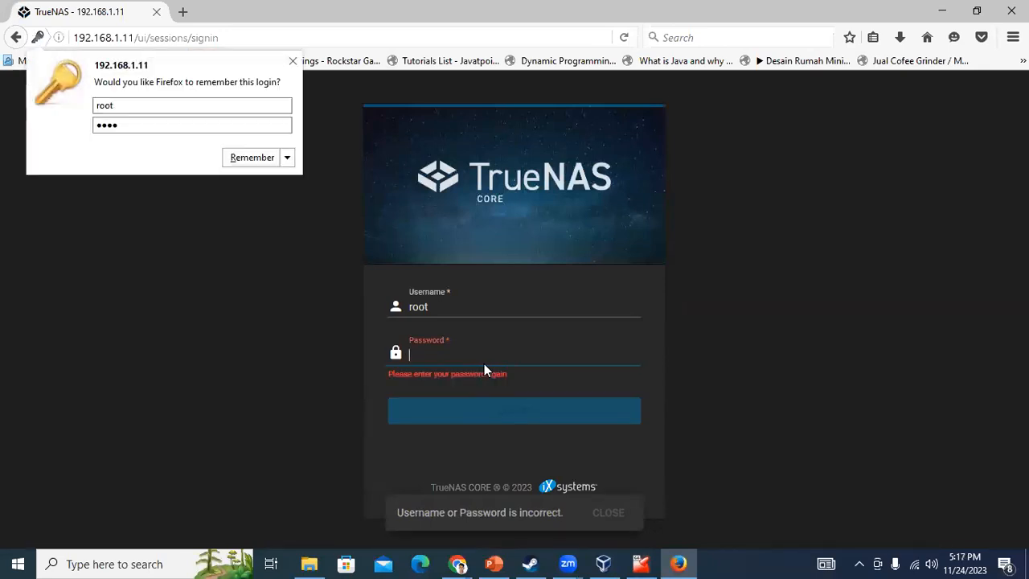
{"action": "left_click", "coordinate": [646, 562]}
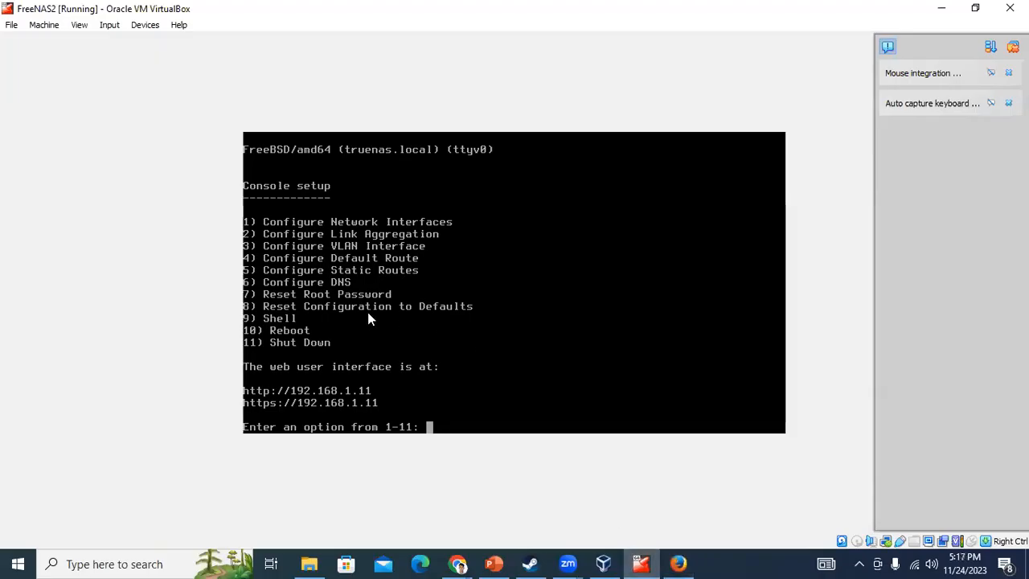
Reset the root password with console option 7, confirming it twice, then go back to the sign-in page
{"action": "type", "text": "7"}
{"action": "key", "text": "Return"}
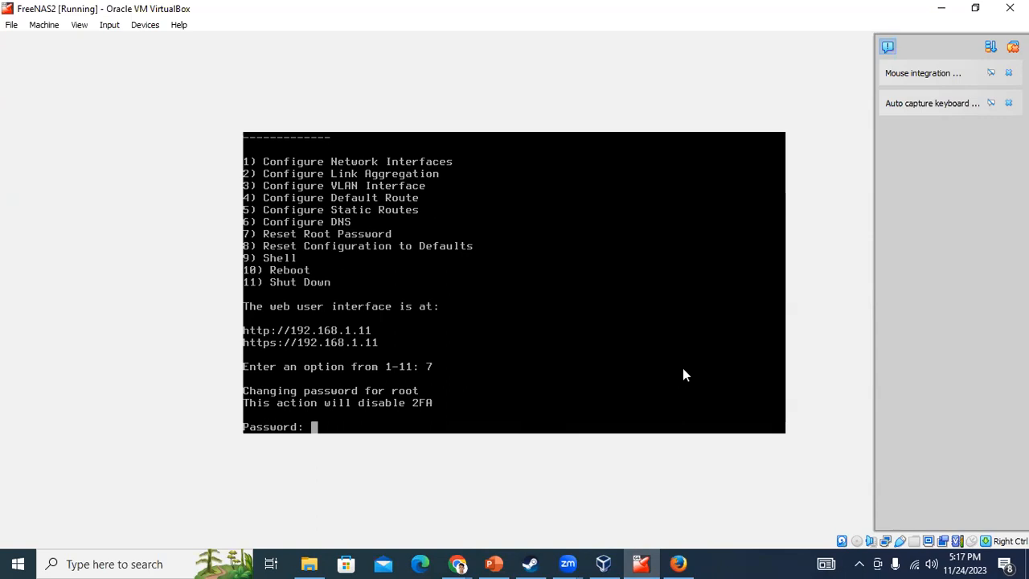
{"action": "key", "text": "Return"}
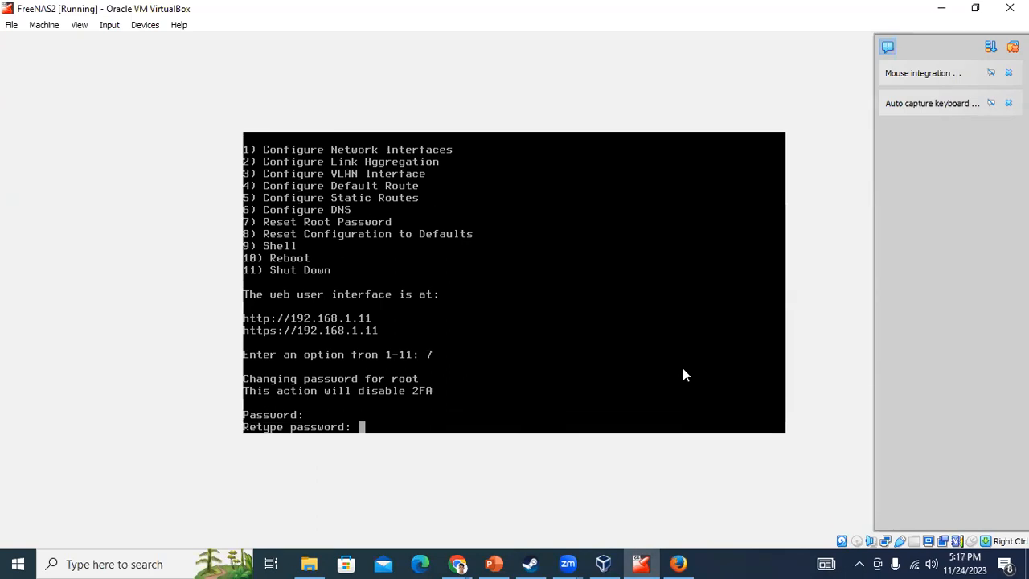
{"action": "key", "text": "Return"}
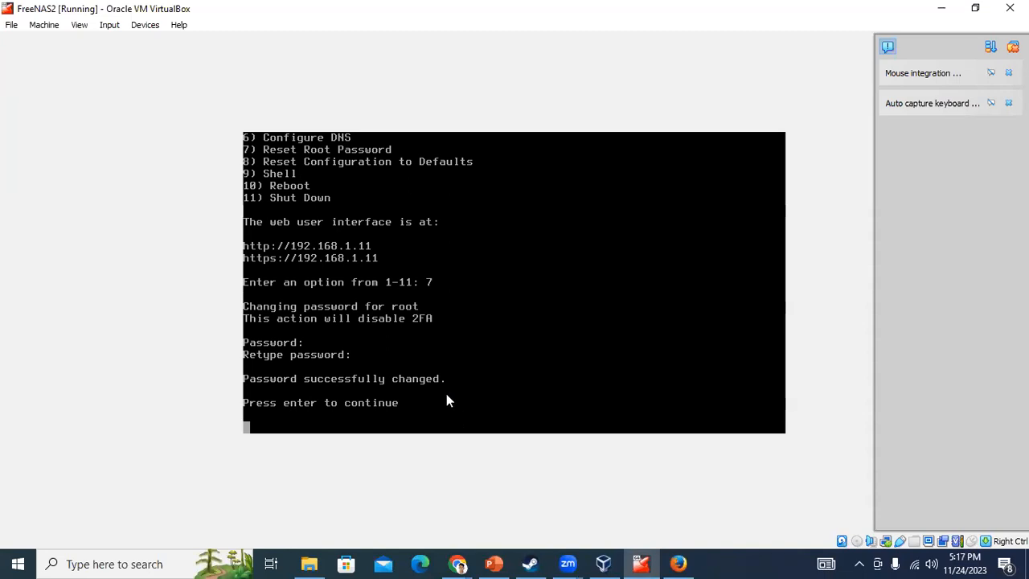
{"action": "key", "text": "Return"}
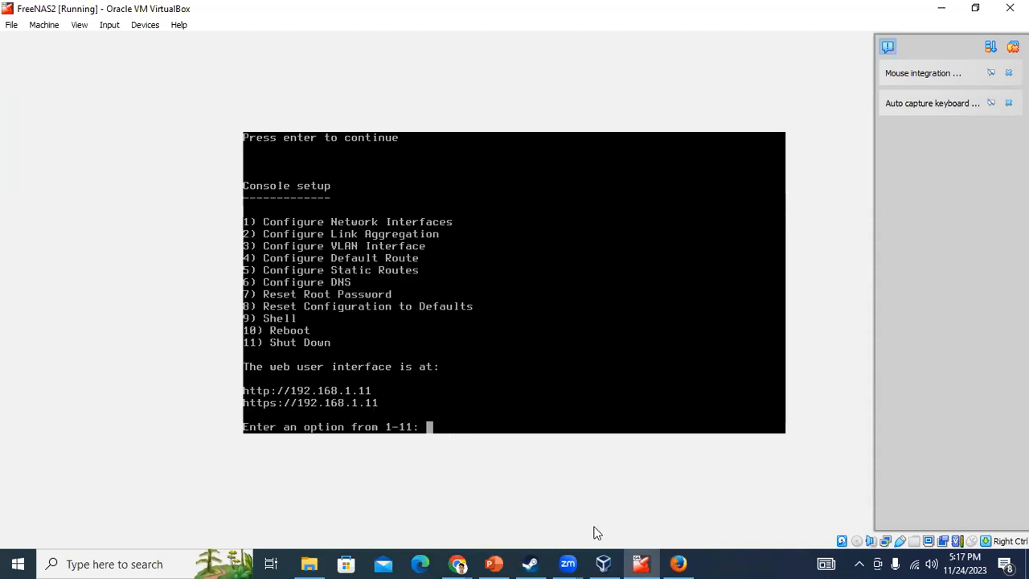
{"action": "left_click", "coordinate": [678, 563]}
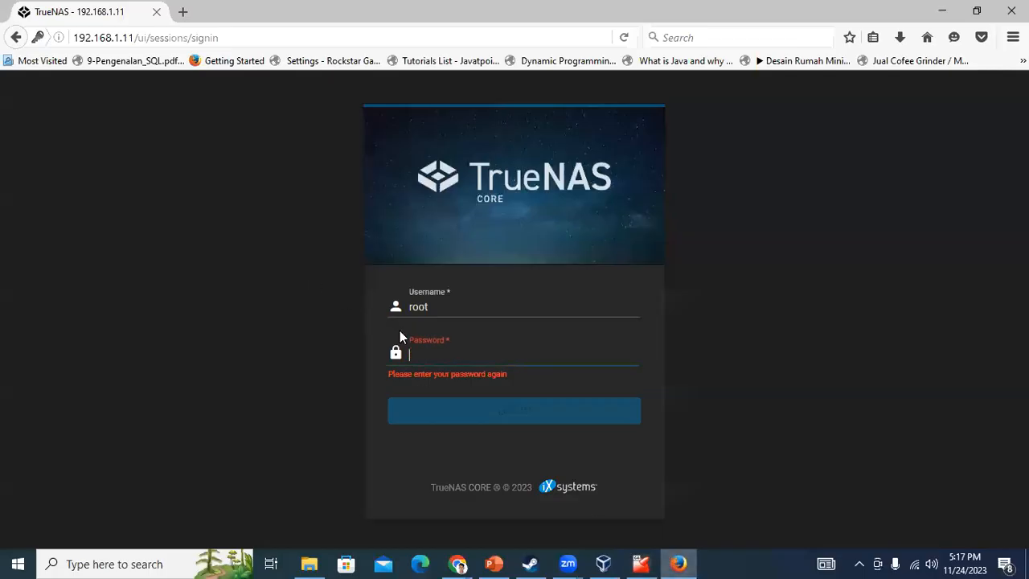
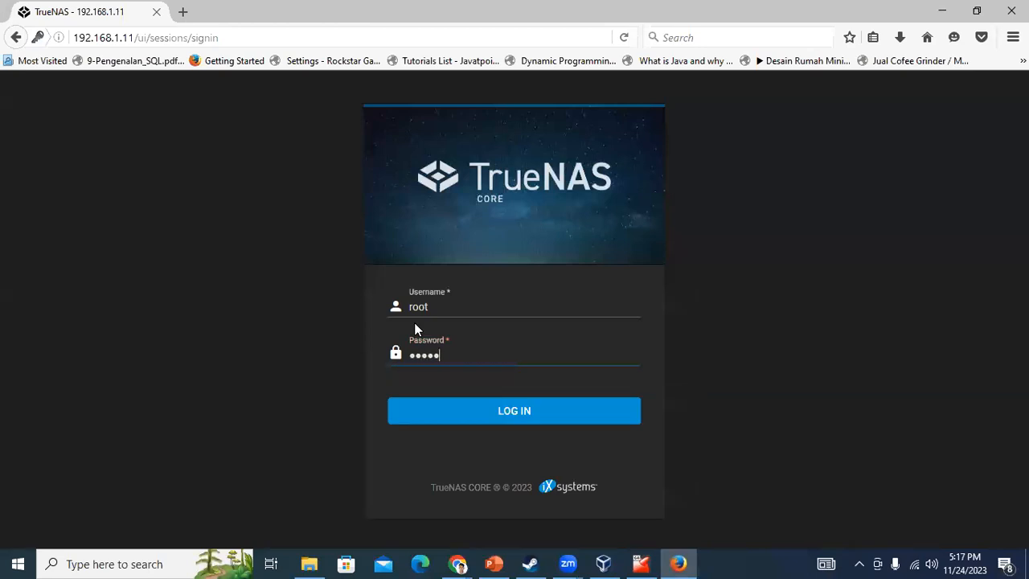
Retry the root sign-in with the new password and another password, both rejected
{"action": "key", "text": "Return"}
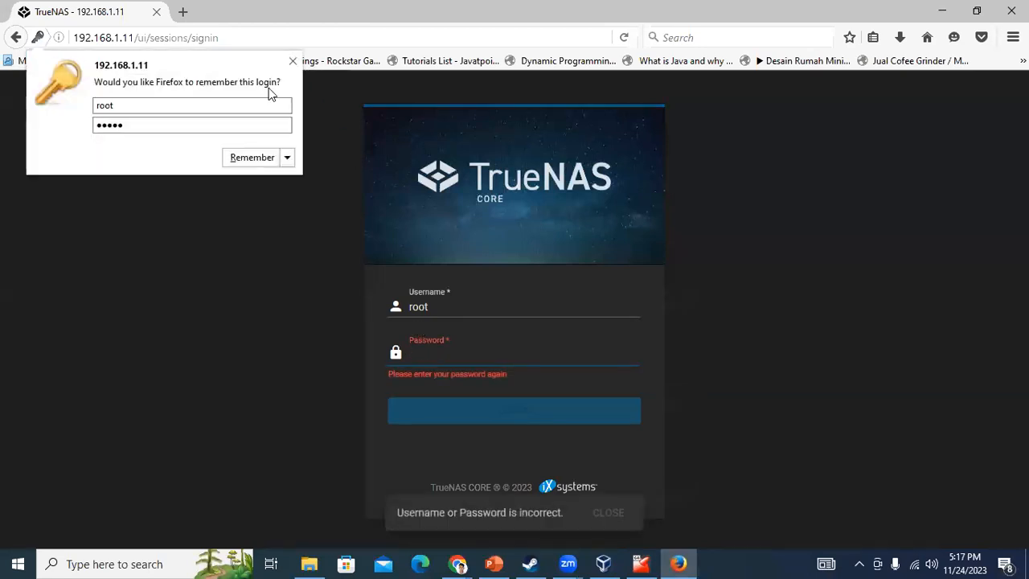
{"action": "left_click", "coordinate": [303, 66]}
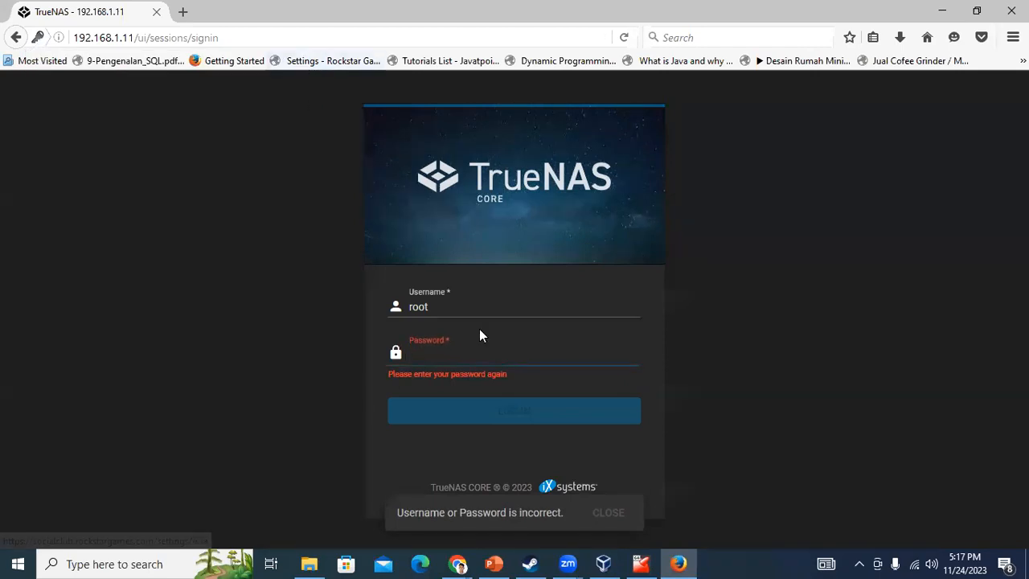
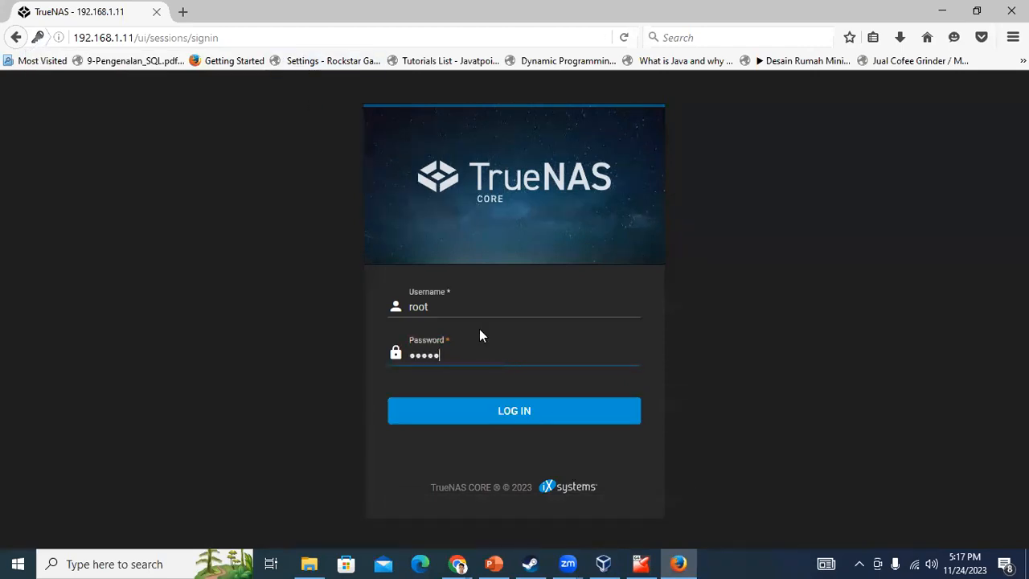
{"action": "key", "text": "Return"}
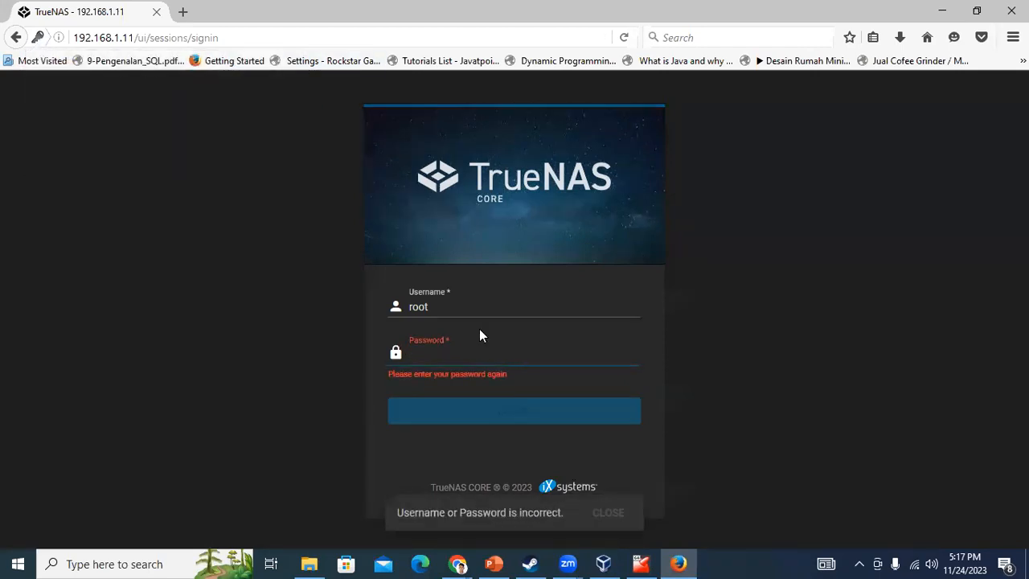
{"action": "key", "text": "Return"}
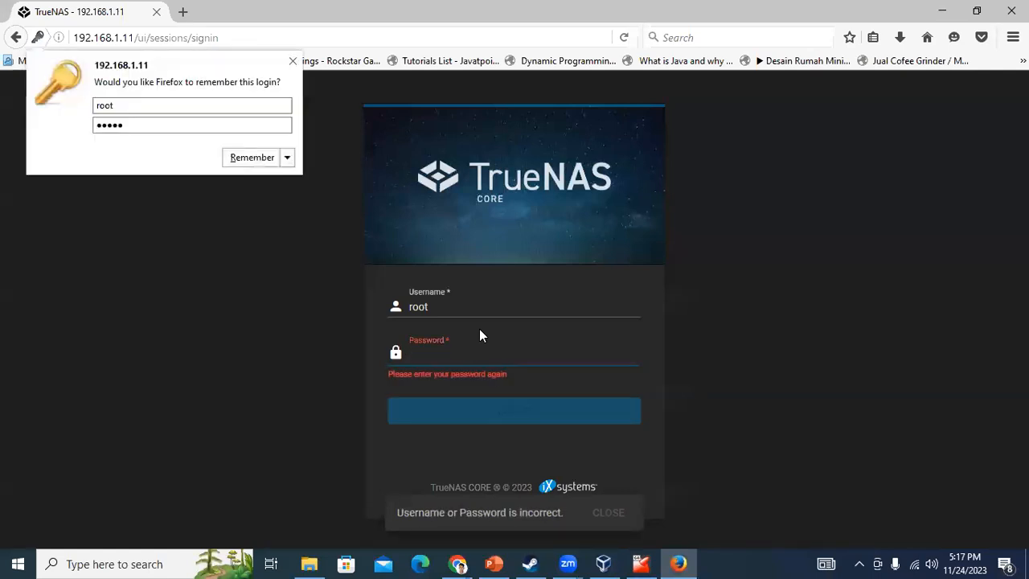
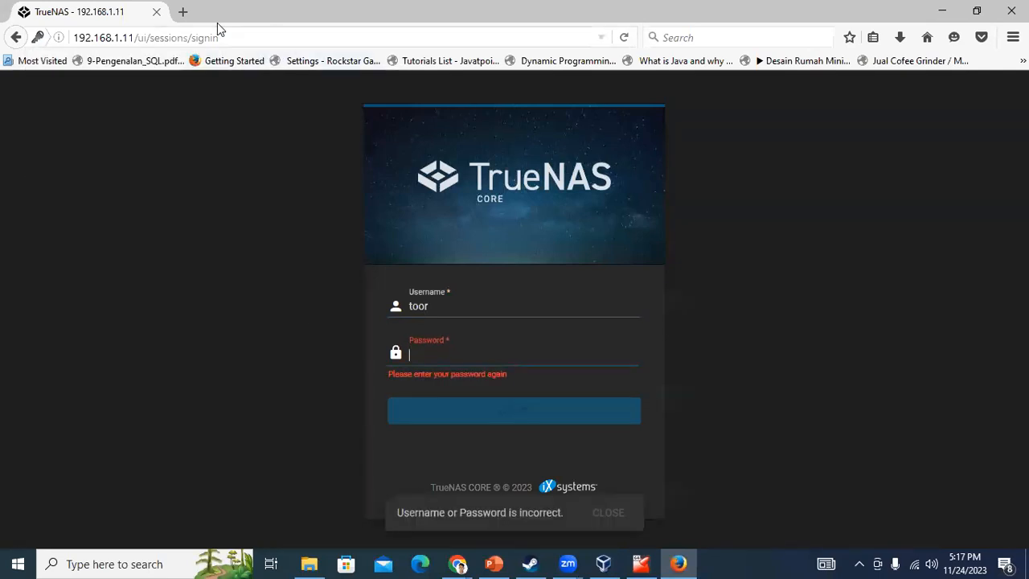
Close the failed sign-in tab and check the NAS console for its web address
{"action": "left_click", "coordinate": [182, 11]}
{"action": "left_click", "coordinate": [156, 11]}
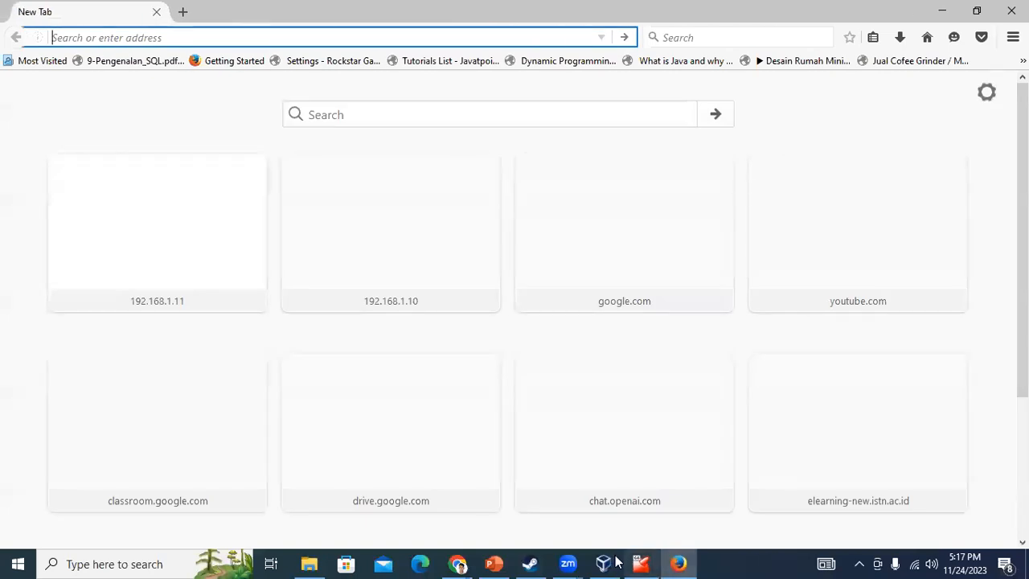
{"action": "left_click", "coordinate": [641, 564]}
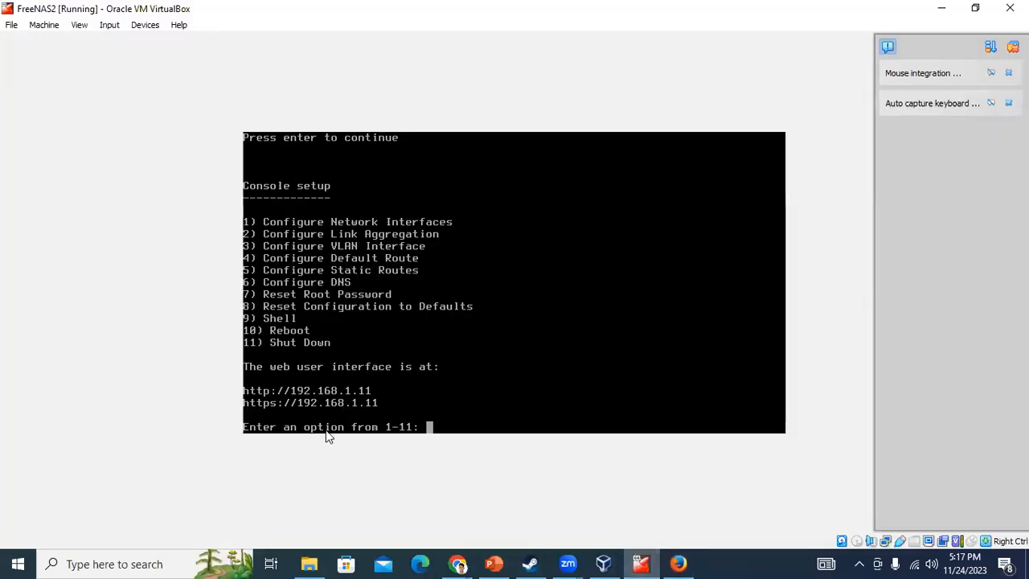
{"action": "left_click", "coordinate": [643, 564]}
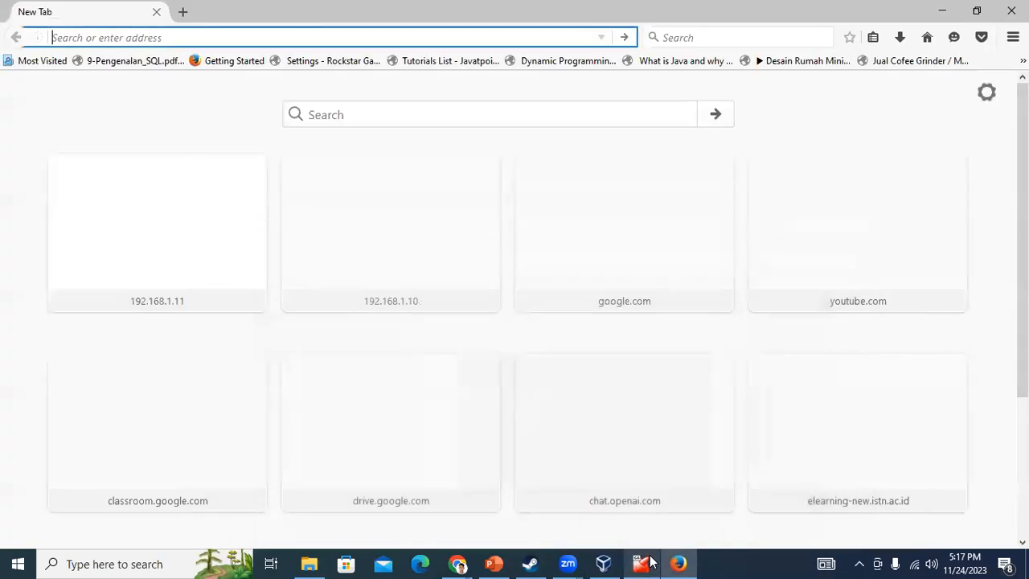
Load 192.168.1.11 and sign in with the root administrator credentials, declining to save the login
{"action": "type", "text": "192.168.1.11"}
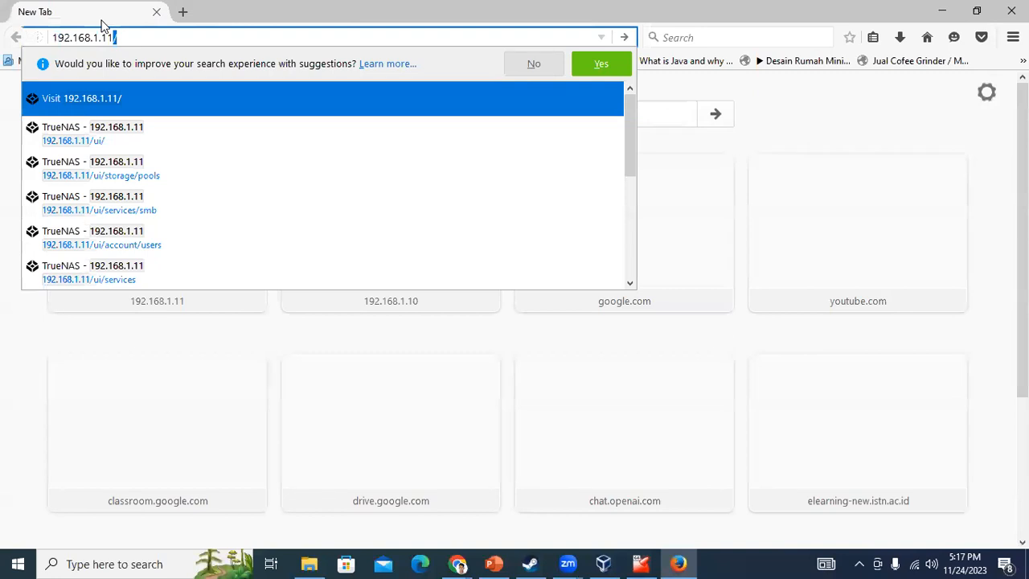
{"action": "key", "text": "Return"}
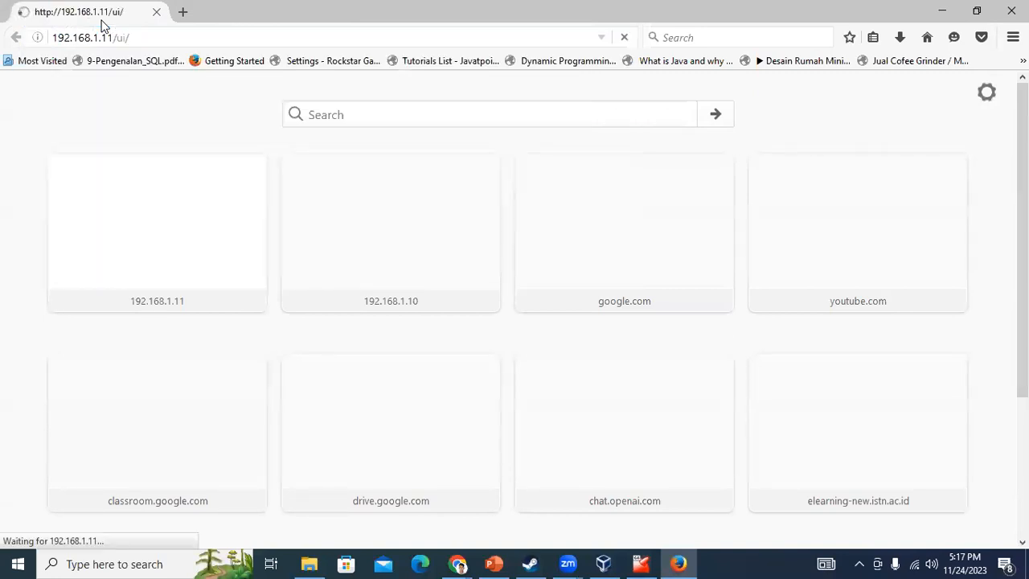
{"action": "key", "text": "Tab"}
{"action": "key", "text": "Return"}
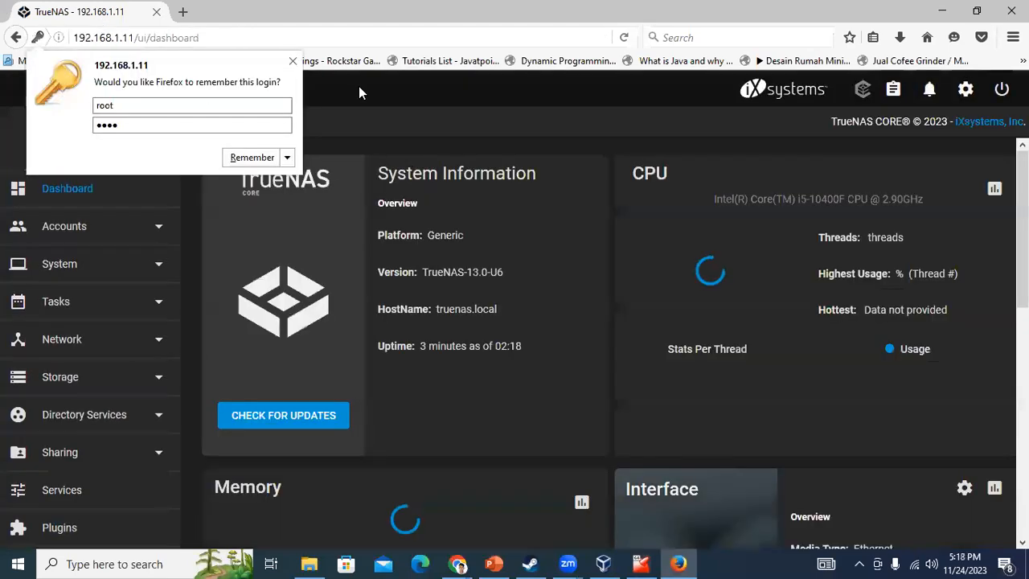
{"action": "left_click", "coordinate": [293, 62]}
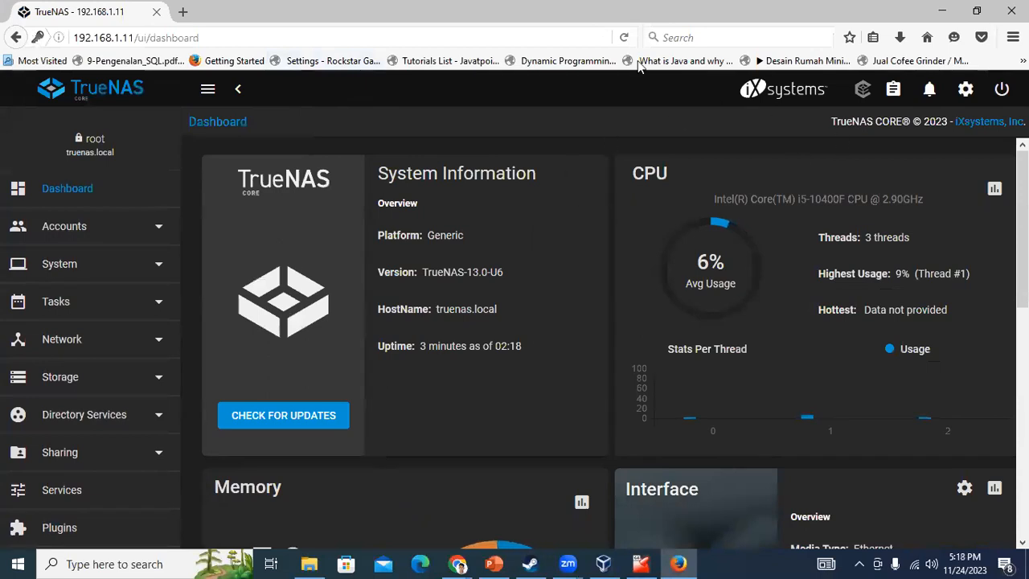
Glance at the presentation slides, then return to the TrueNAS dashboard
{"action": "scroll", "coordinate": [519, 435], "scroll_direction": "down", "scroll_amount": 1}
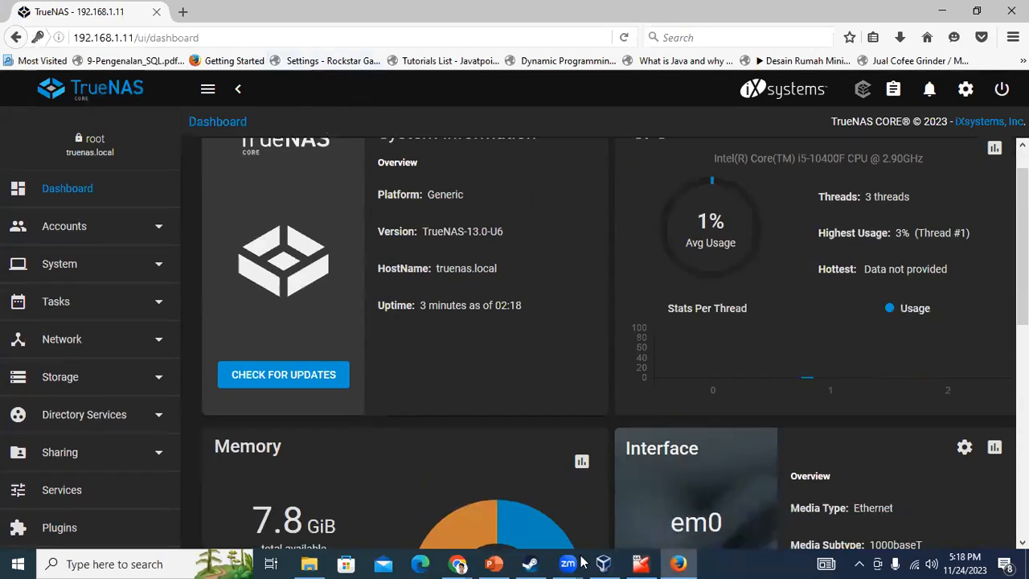
{"action": "left_click", "coordinate": [493, 564]}
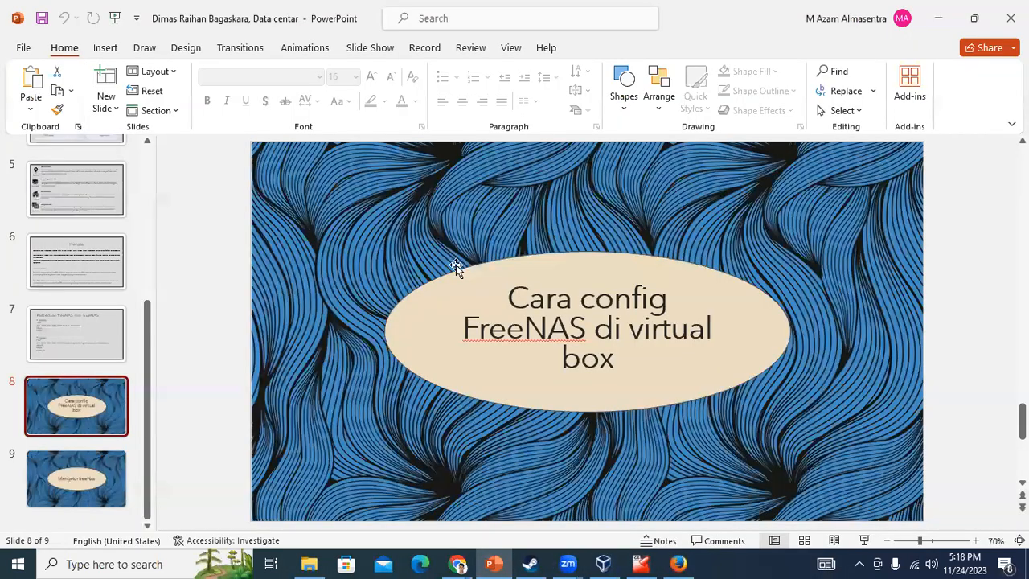
{"action": "scroll", "coordinate": [514, 370], "scroll_direction": "down", "scroll_amount": 1}
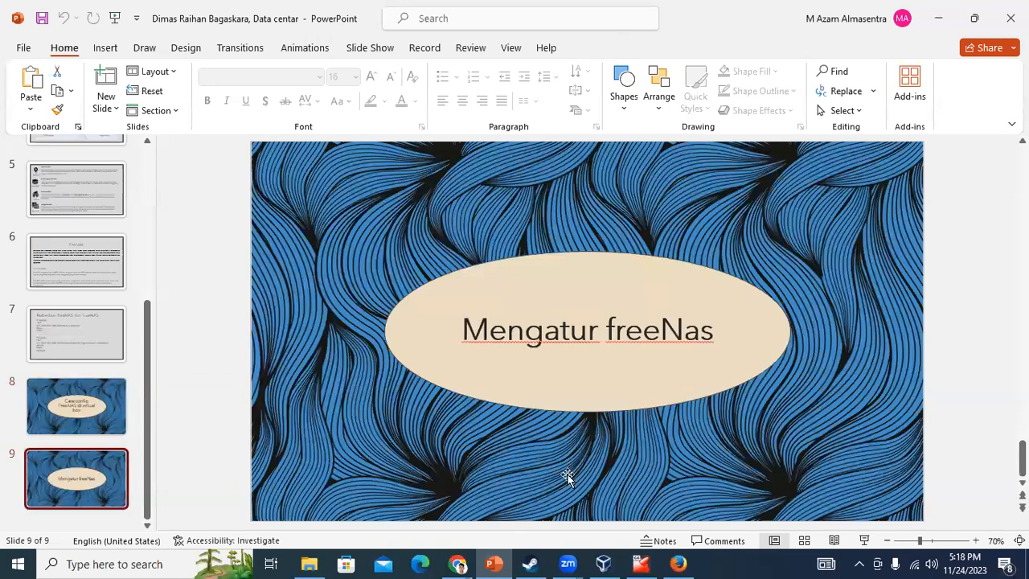
{"action": "left_click", "coordinate": [679, 563]}
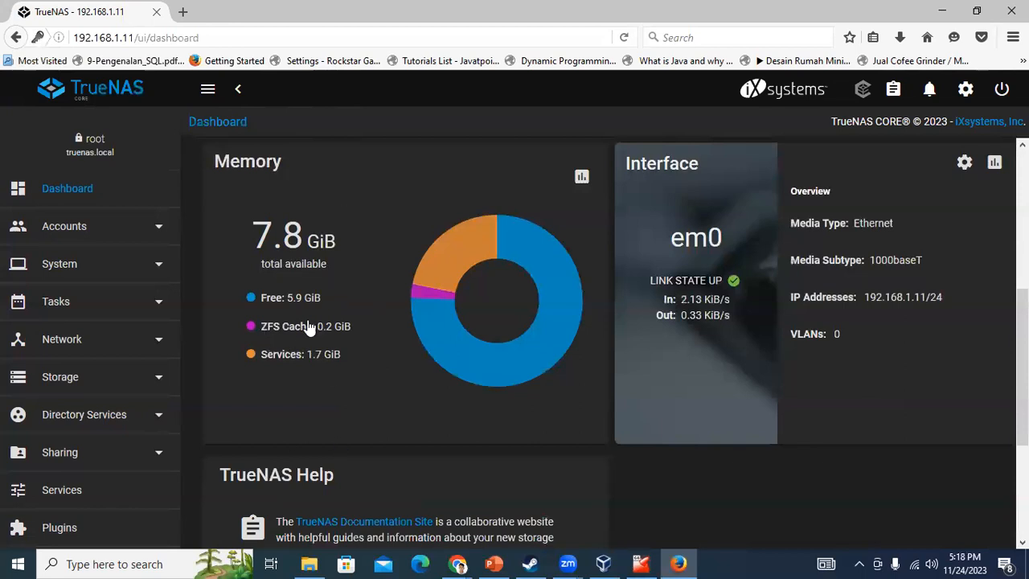
Scroll the dashboard back to the top and expand Accounts in the sidebar
{"action": "scroll", "coordinate": [652, 437], "scroll_direction": "down", "scroll_amount": 3}
{"action": "scroll", "coordinate": [692, 446], "scroll_direction": "up", "scroll_amount": 6}
{"action": "scroll", "coordinate": [690, 437], "scroll_direction": "down", "scroll_amount": 1}
{"action": "scroll", "coordinate": [359, 214], "scroll_direction": "up", "scroll_amount": 2}
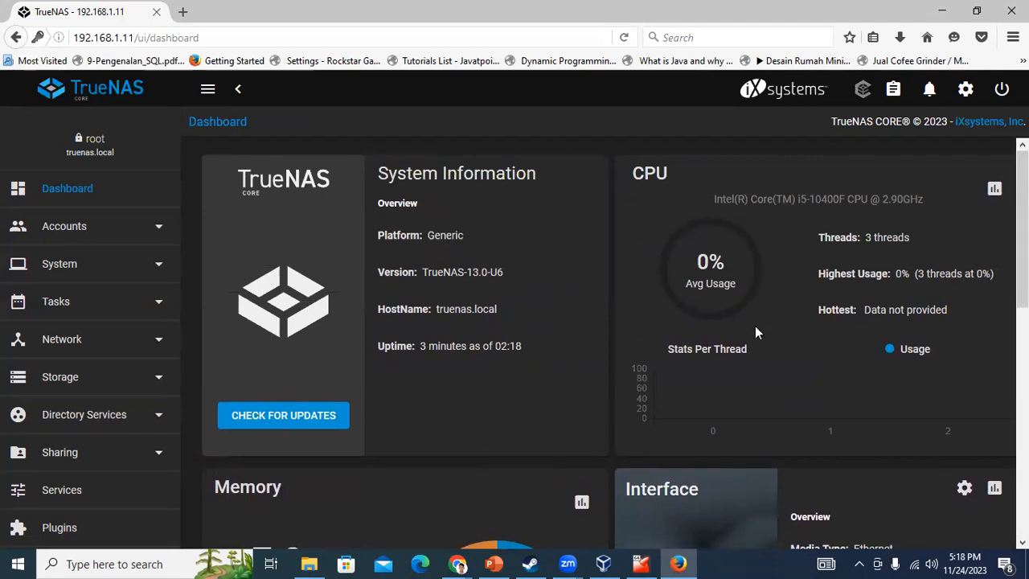
{"action": "left_click", "coordinate": [70, 233]}
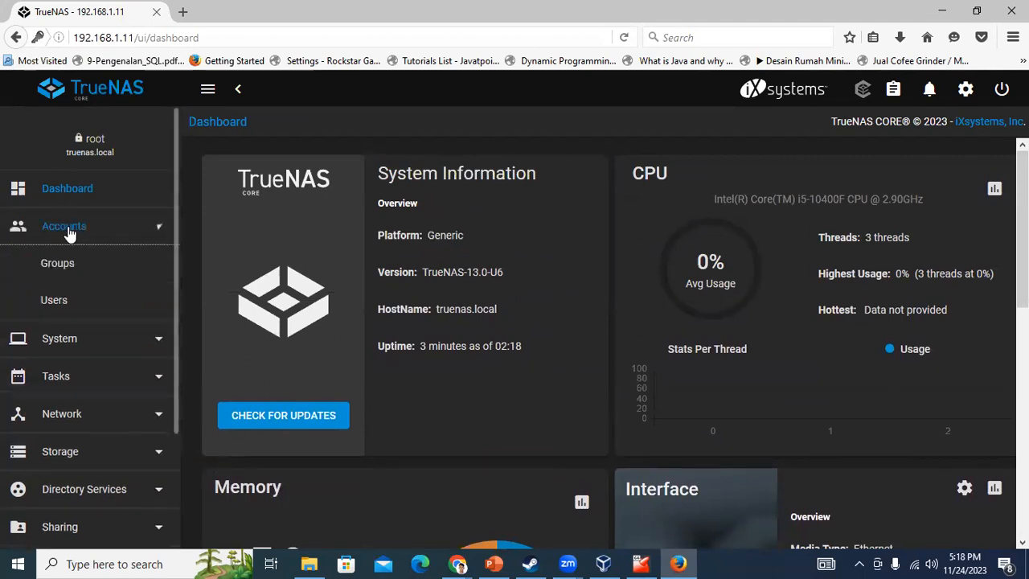
Add the group TokoDD (GID 1000) under Accounts > Groups, then go to Users
{"action": "left_click", "coordinate": [50, 264]}
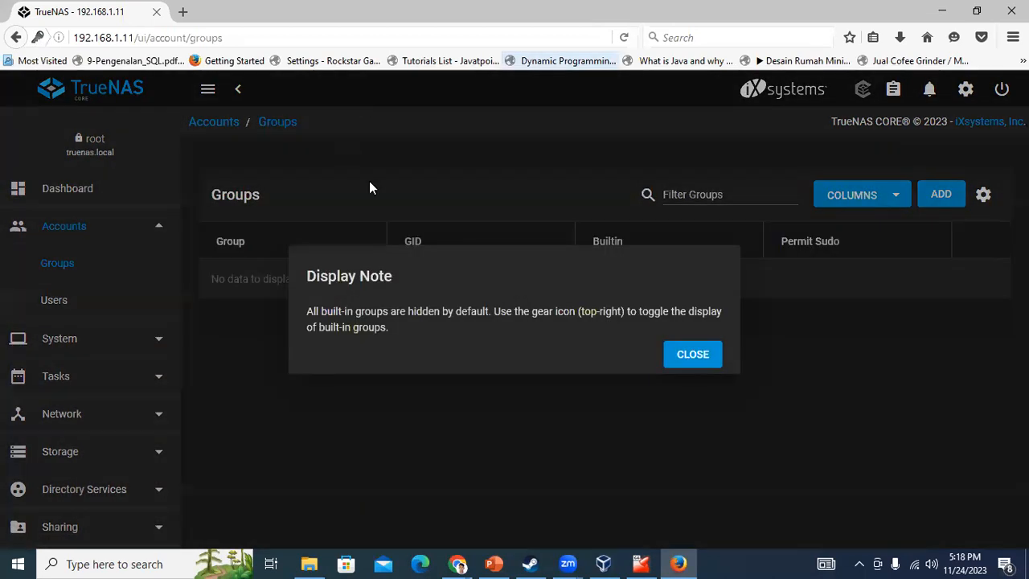
{"action": "left_click", "coordinate": [695, 360]}
{"action": "left_click", "coordinate": [943, 198]}
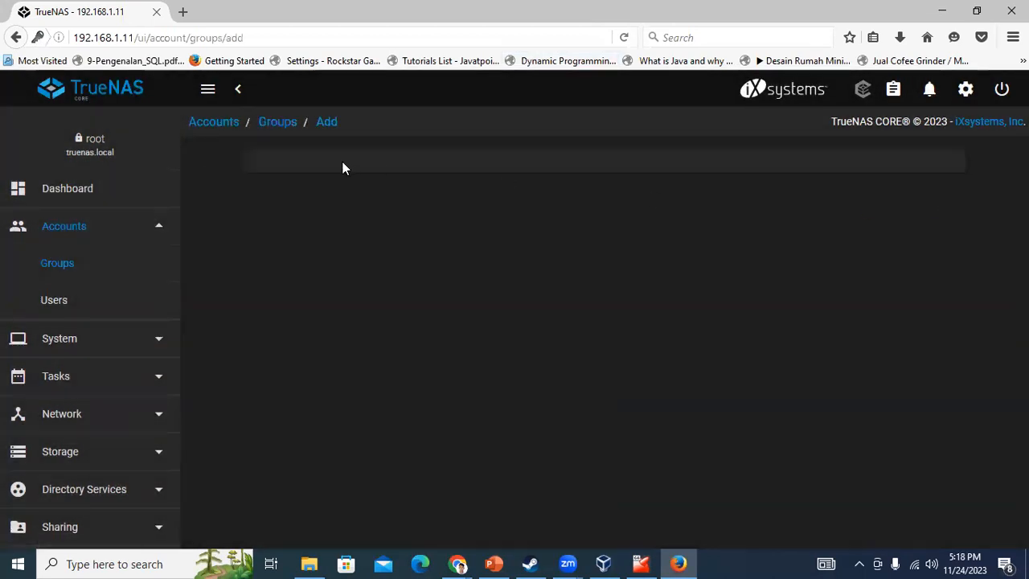
{"action": "left_click", "coordinate": [302, 241]}
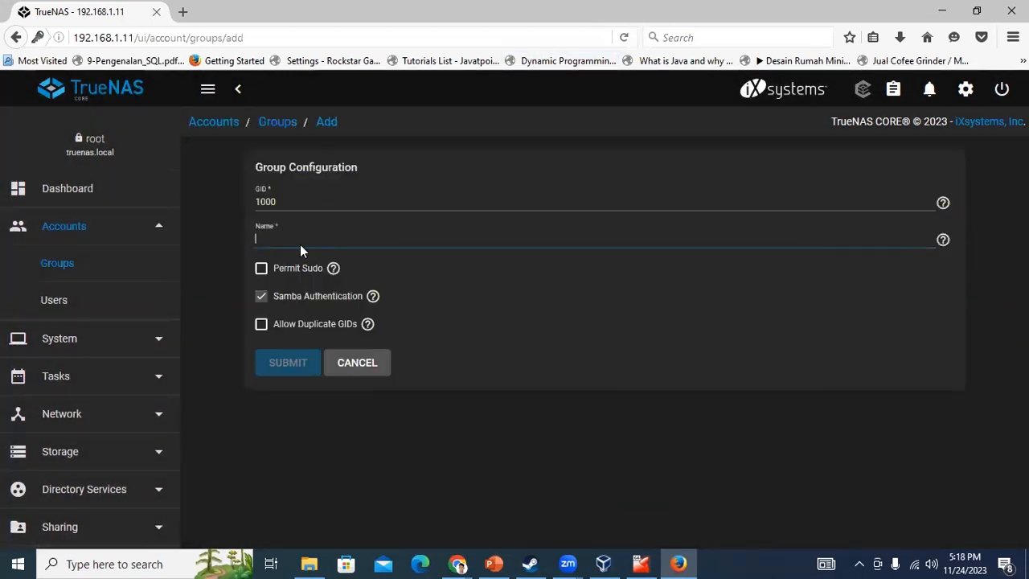
{"action": "type", "text": "TokoDD"}
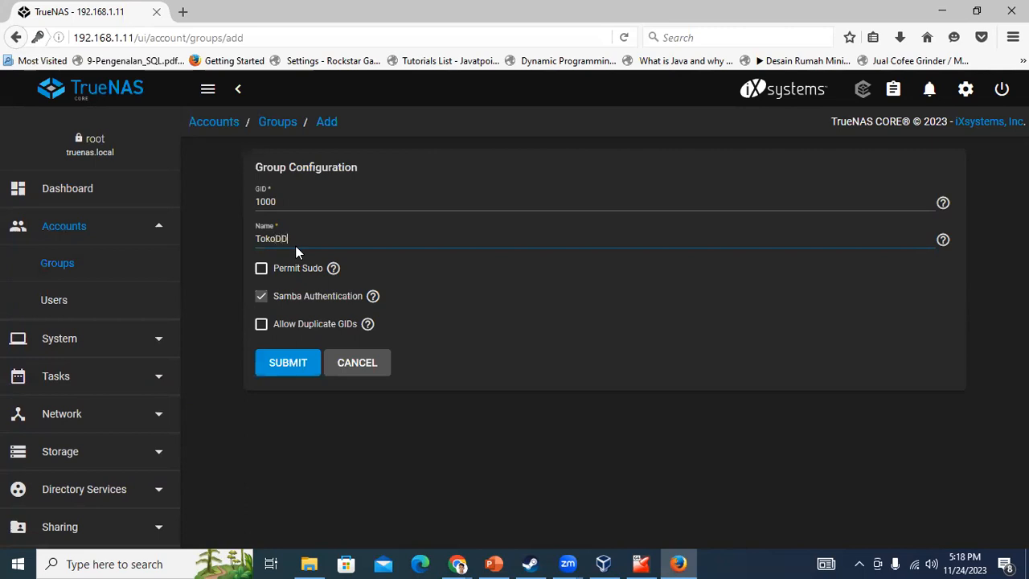
{"action": "left_click", "coordinate": [288, 363]}
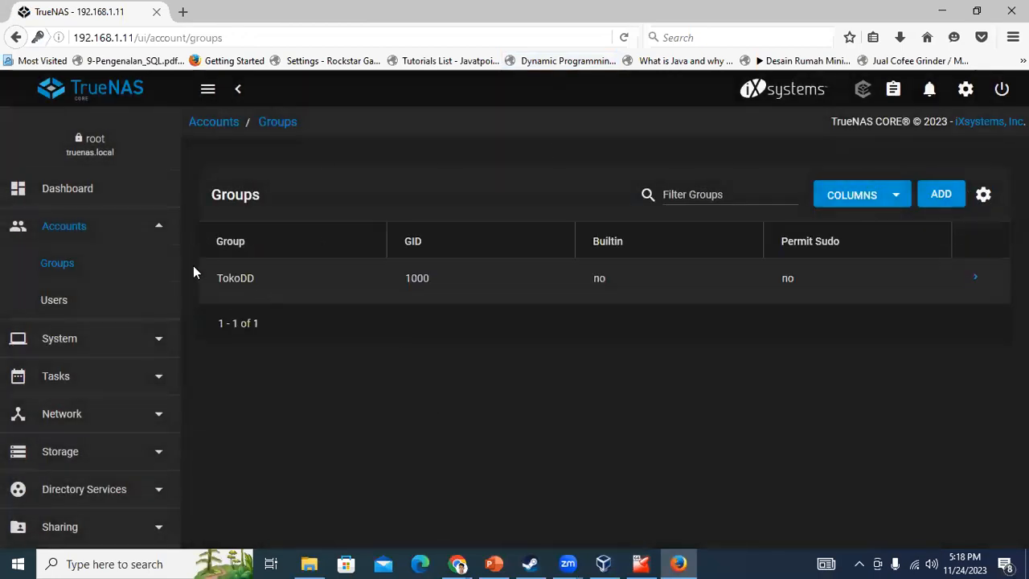
{"action": "left_click", "coordinate": [74, 304]}
Start a new user and fill in its full name, username and matching password
{"action": "left_click", "coordinate": [711, 353]}
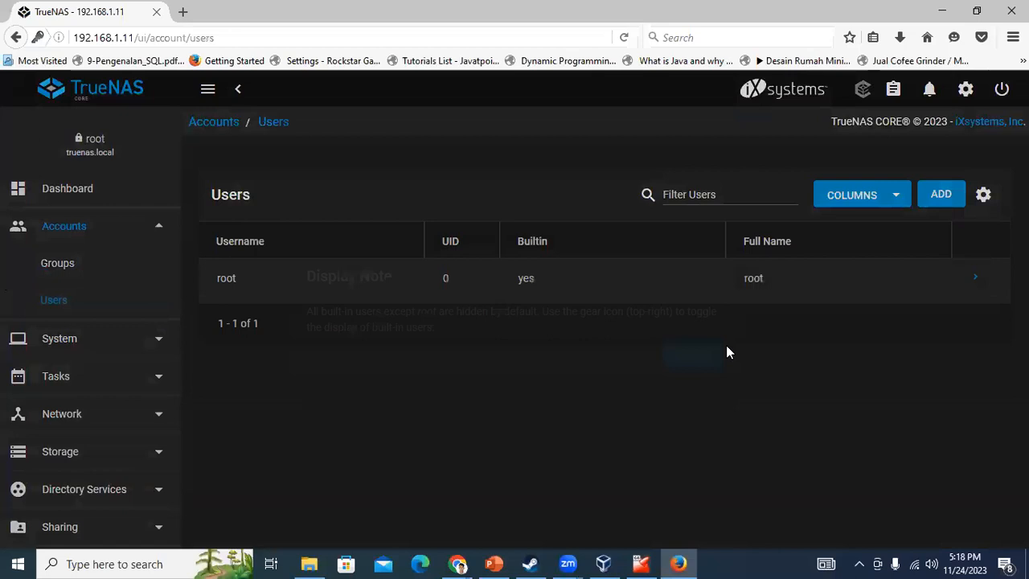
{"action": "left_click", "coordinate": [944, 199]}
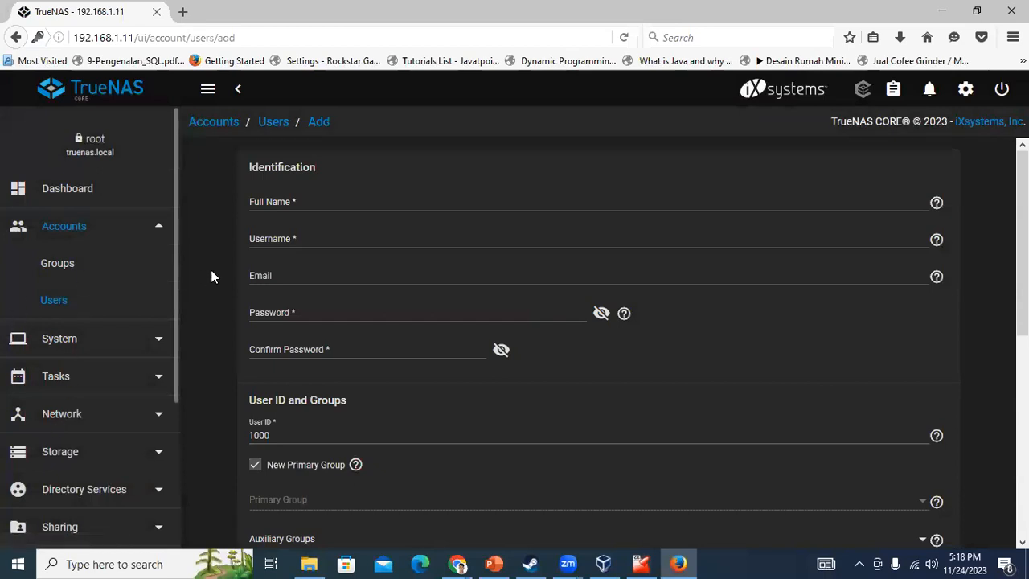
{"action": "left_click", "coordinate": [281, 194]}
{"action": "type", "text": "Di"}
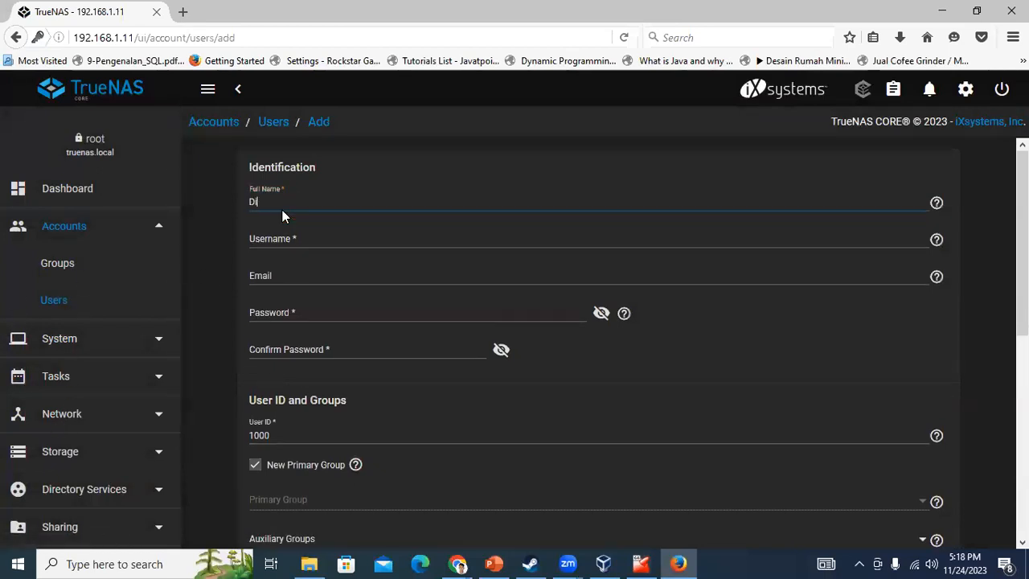
{"action": "type", "text": "mas"}
{"action": "left_click", "coordinate": [314, 241]}
{"action": "left_click", "coordinate": [293, 310]}
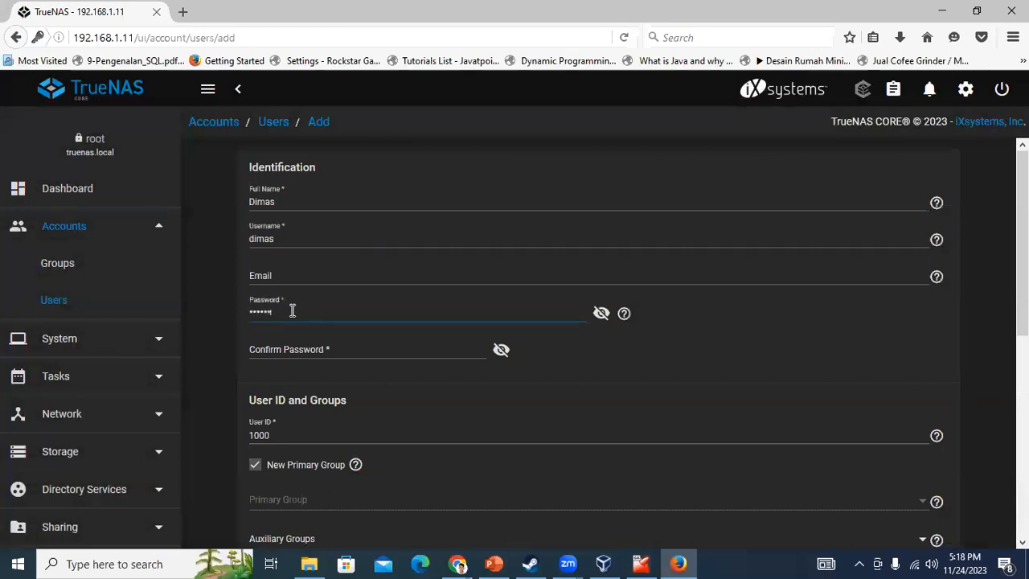
{"action": "left_click", "coordinate": [314, 276]}
{"action": "left_click", "coordinate": [274, 343]}
{"action": "type", "text": "••••••"}
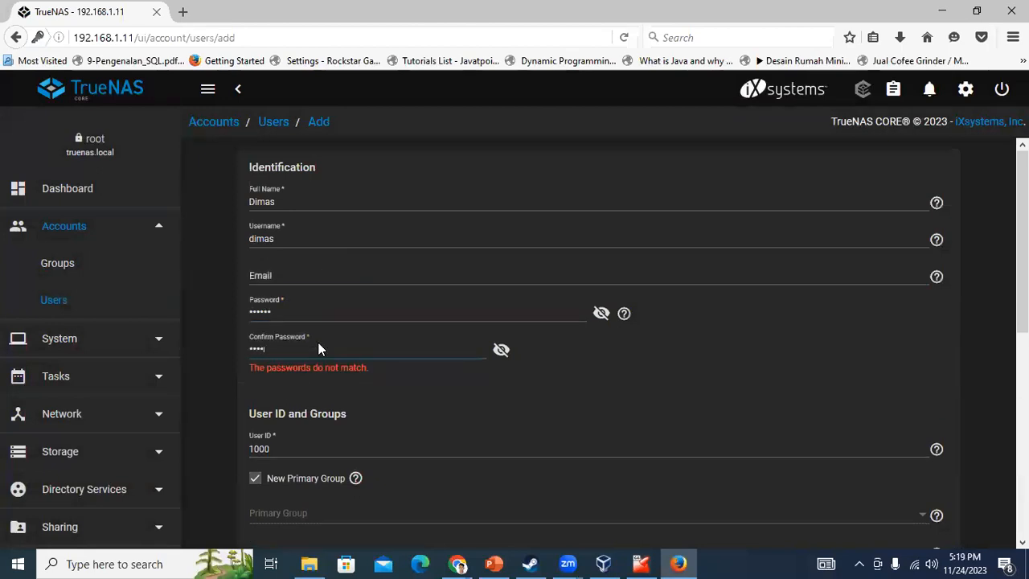
Grant group and other write on the home directory and save the user as UID 1000
{"action": "scroll", "coordinate": [319, 342], "scroll_direction": "down", "scroll_amount": 5}
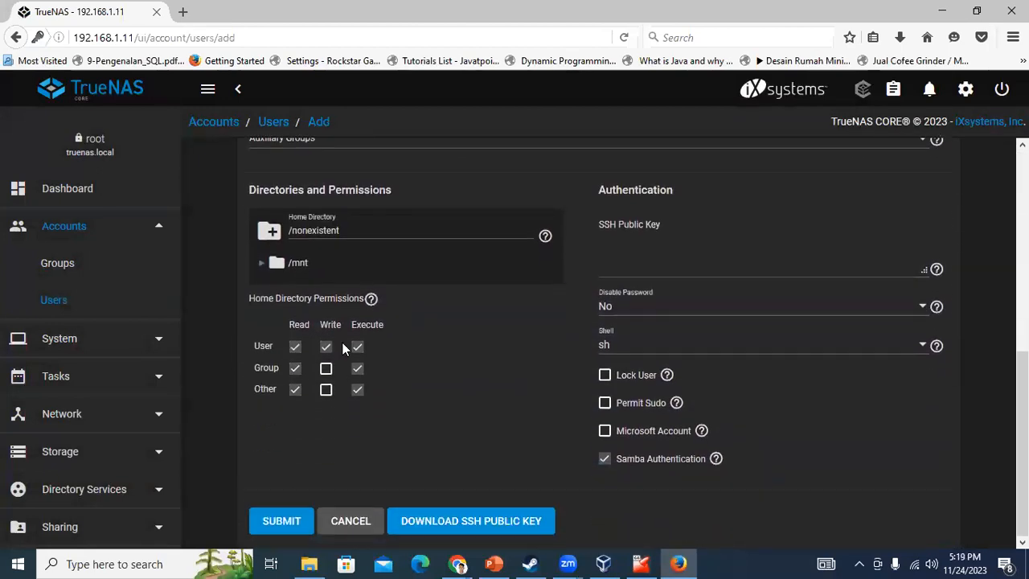
{"action": "left_click", "coordinate": [325, 368]}
{"action": "left_click", "coordinate": [326, 390]}
{"action": "scroll", "coordinate": [309, 537], "scroll_direction": "up", "scroll_amount": 2}
{"action": "scroll", "coordinate": [305, 542], "scroll_direction": "down", "scroll_amount": 2}
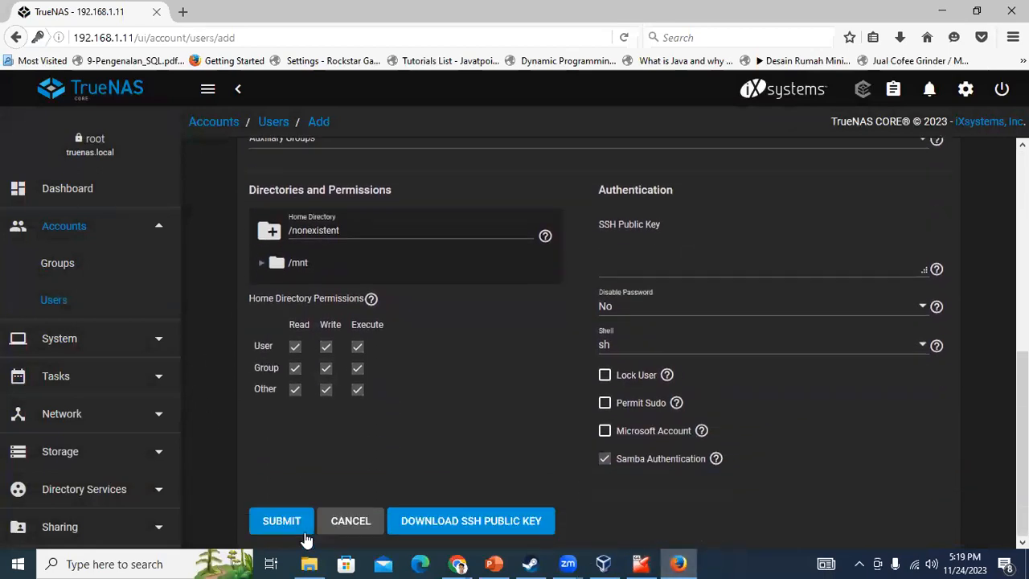
{"action": "left_click", "coordinate": [281, 520]}
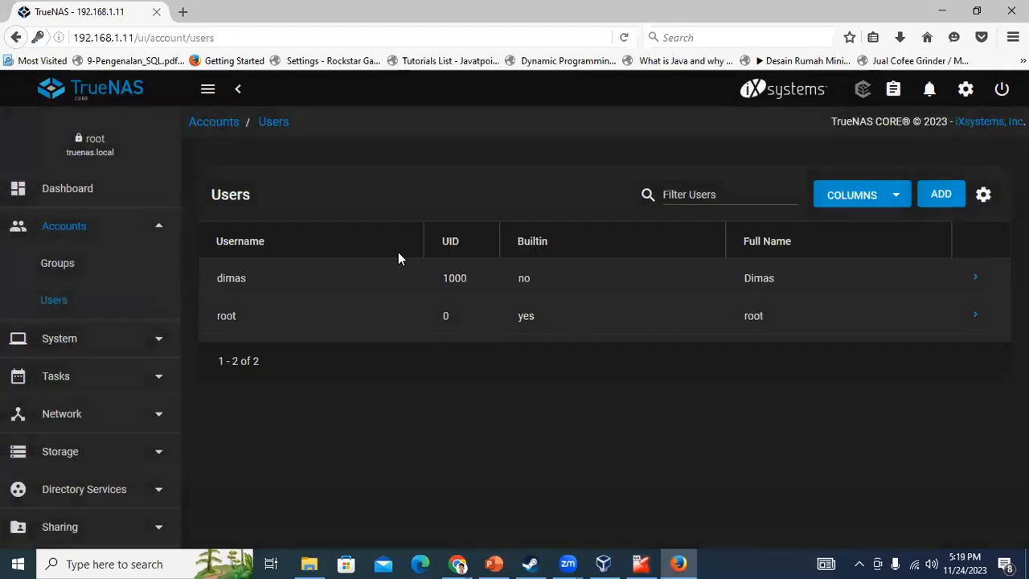
{"action": "left_click", "coordinate": [943, 196]}
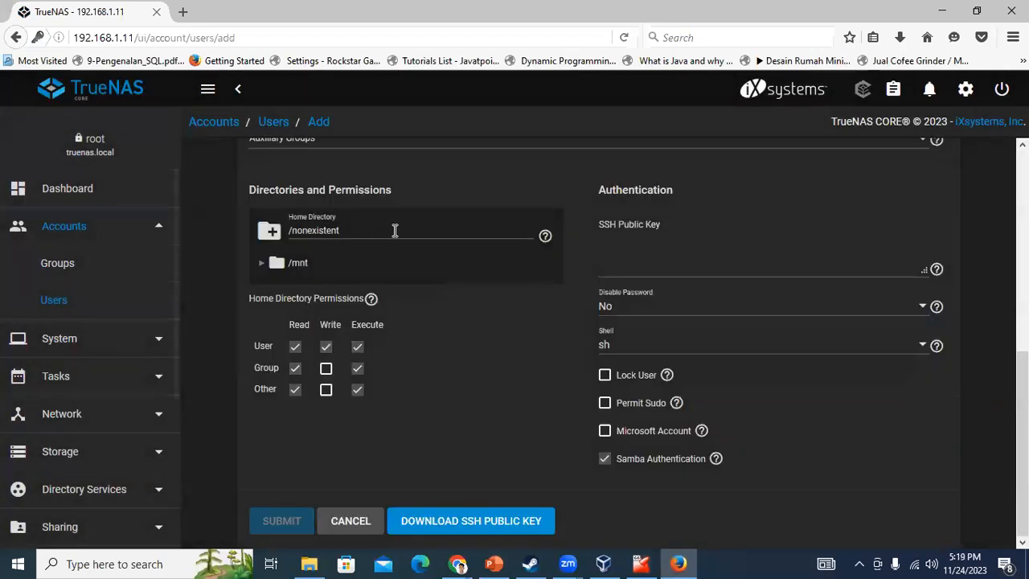
Fill in the second user's name and password, allow group and other write, and save as UID 1001
{"action": "scroll", "coordinate": [395, 230], "scroll_direction": "up", "scroll_amount": 5}
{"action": "left_click", "coordinate": [315, 200]}
{"action": "type", "text": "D"}
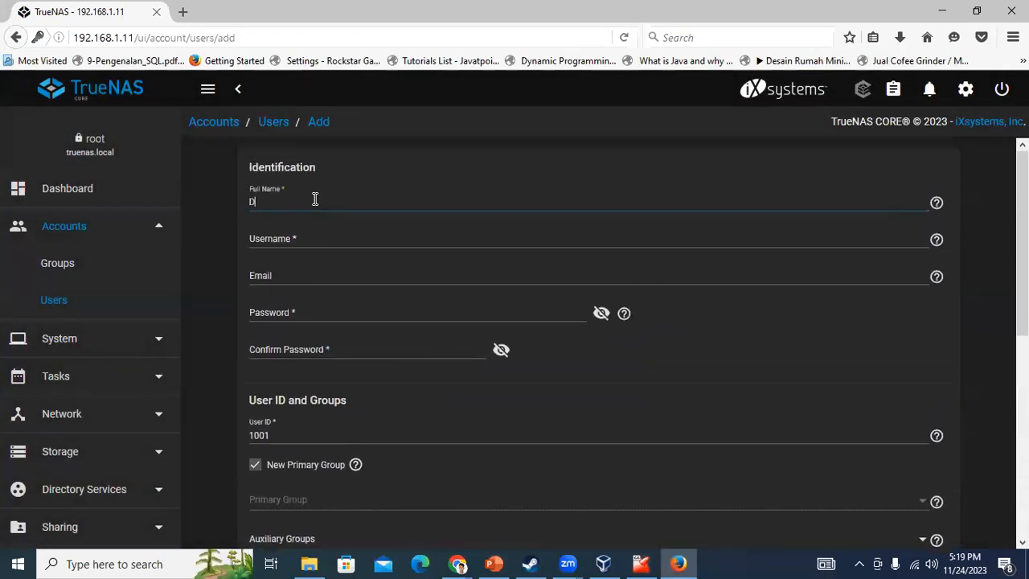
{"action": "type", "text": "ezena"}
{"action": "left_click", "coordinate": [300, 238]}
{"action": "left_click", "coordinate": [291, 316]}
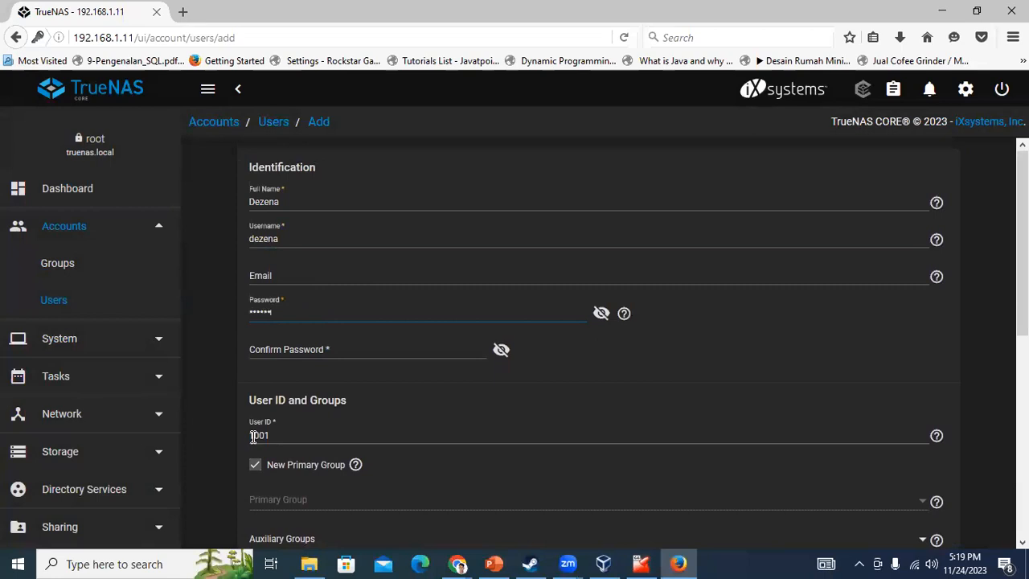
{"action": "left_click", "coordinate": [320, 346]}
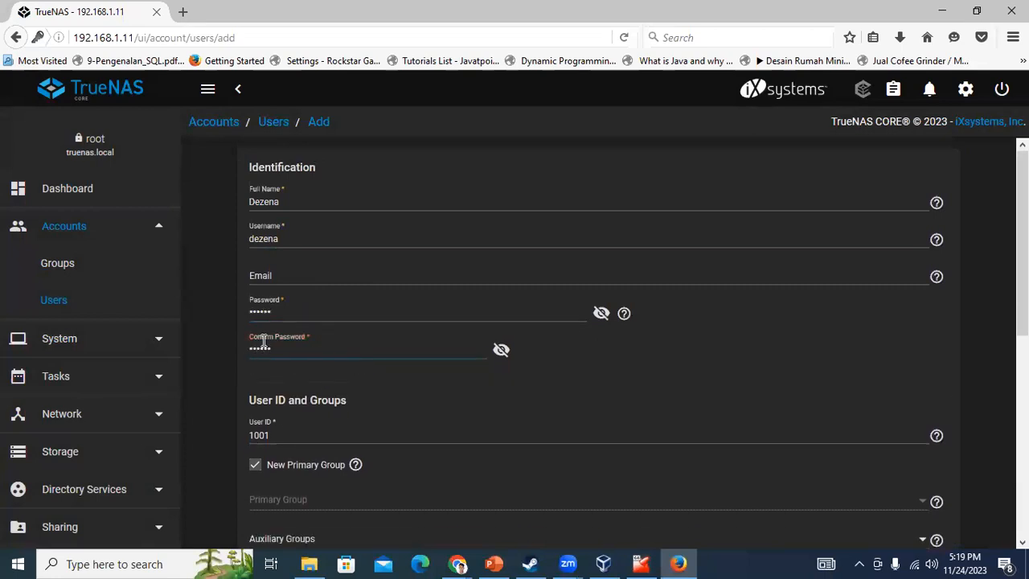
{"action": "scroll", "coordinate": [264, 342], "scroll_direction": "down", "scroll_amount": 5}
{"action": "left_click", "coordinate": [326, 368]}
{"action": "left_click", "coordinate": [326, 390]}
{"action": "left_click", "coordinate": [270, 519]}
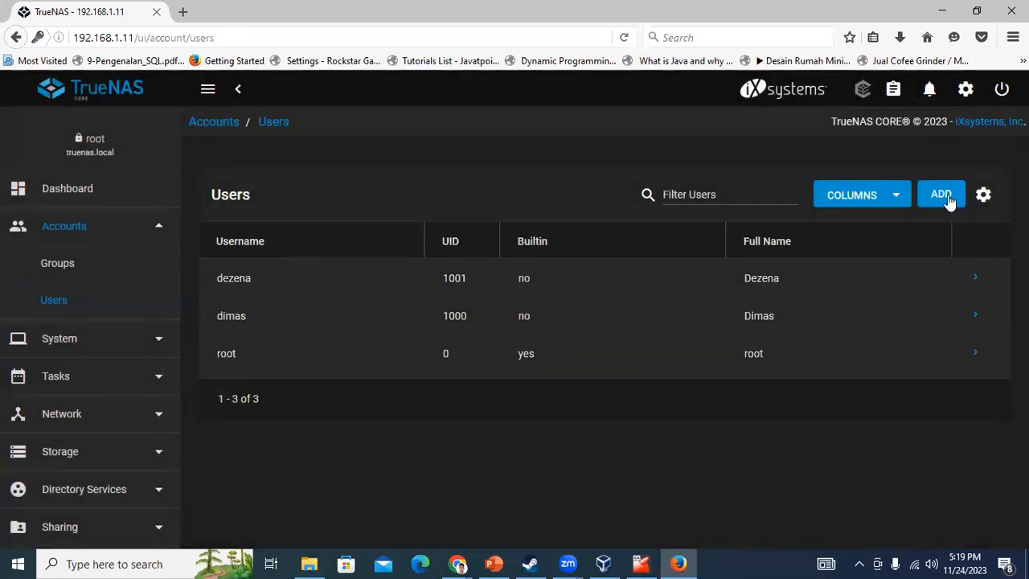
{"action": "left_click", "coordinate": [946, 197]}
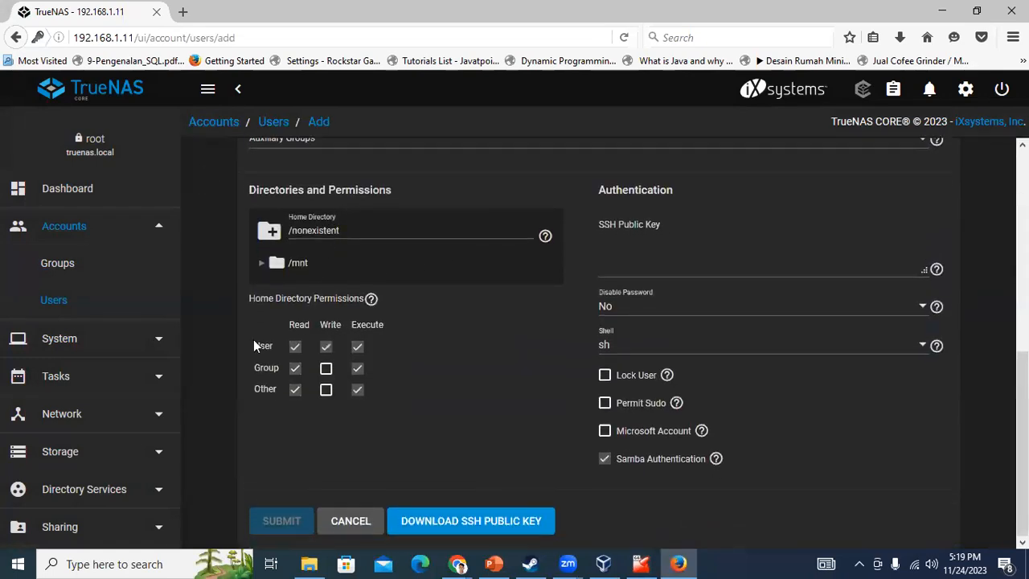
Enter the third user's name and password and save it as UID 1002
{"action": "scroll", "coordinate": [277, 312], "scroll_direction": "up", "scroll_amount": 2}
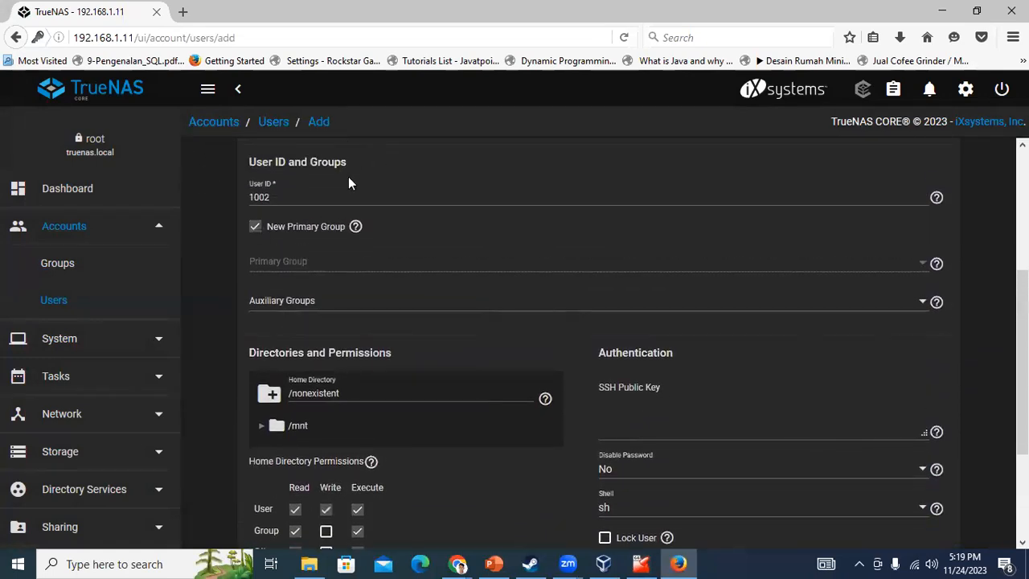
{"action": "scroll", "coordinate": [273, 214], "scroll_direction": "up", "scroll_amount": 3}
{"action": "left_click", "coordinate": [293, 204]}
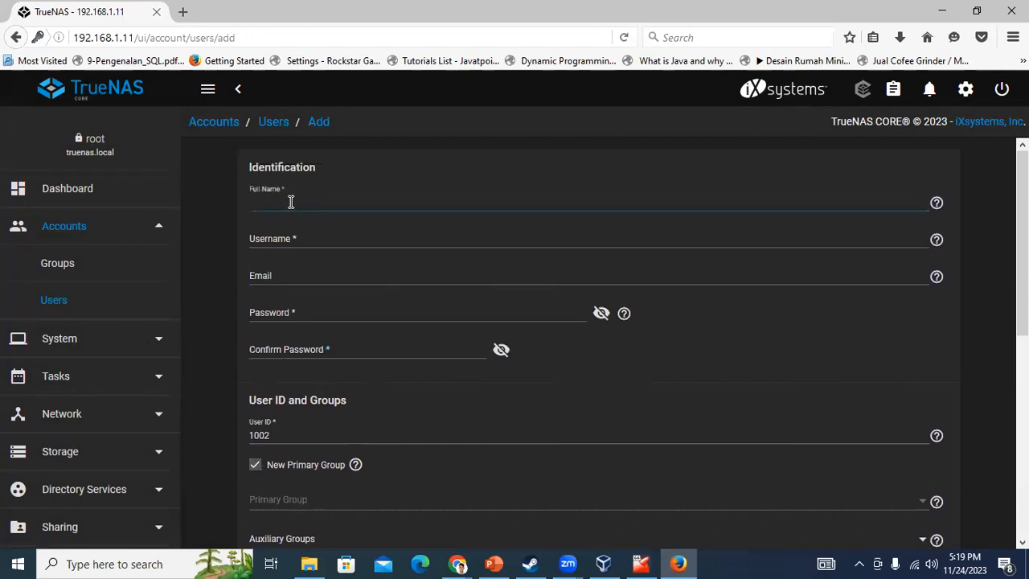
{"action": "type", "text": "udin"}
{"action": "left_click", "coordinate": [274, 237]}
{"action": "left_click", "coordinate": [273, 318]}
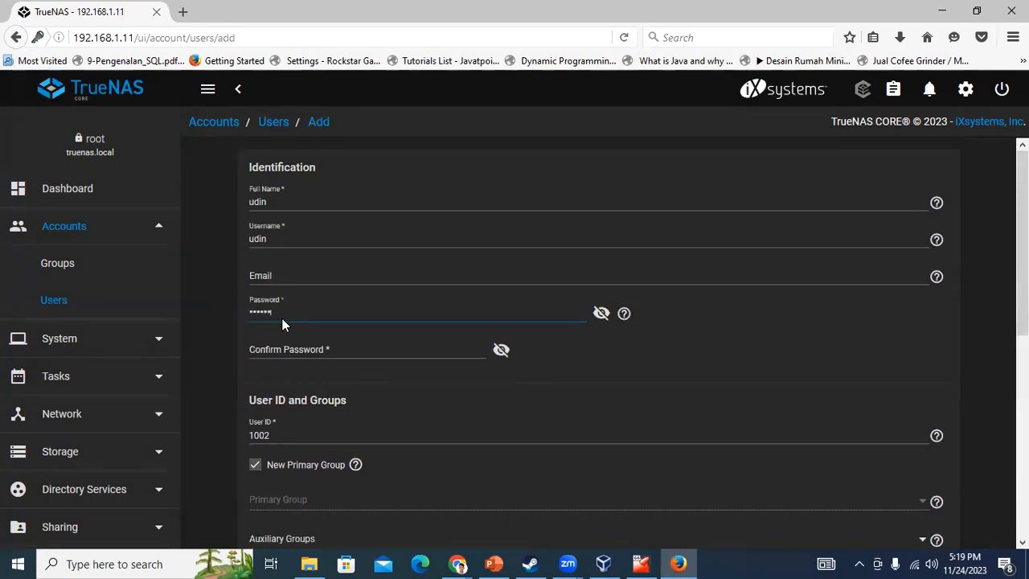
{"action": "left_click", "coordinate": [308, 354]}
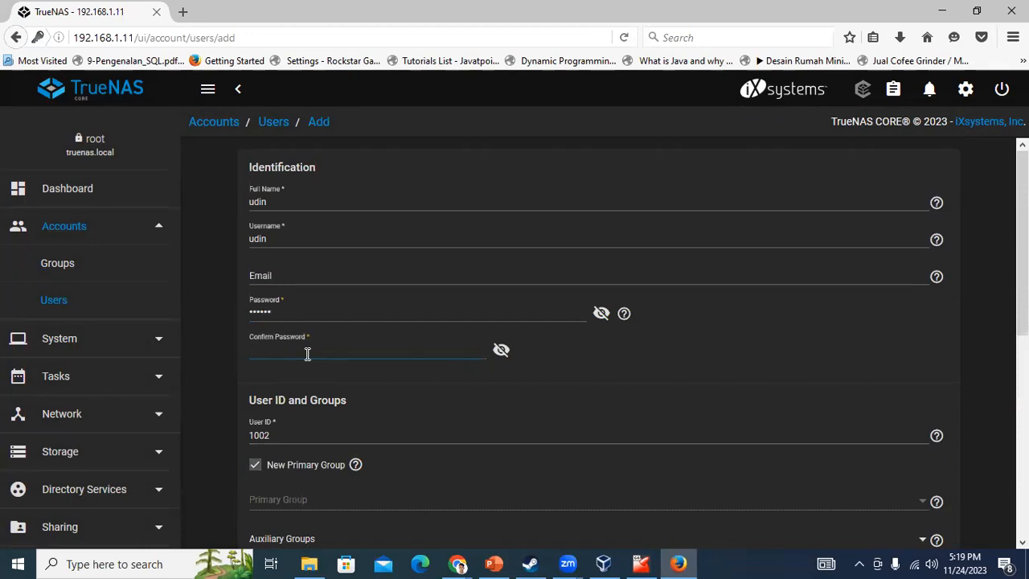
{"action": "scroll", "coordinate": [331, 366], "scroll_direction": "down", "scroll_amount": 5}
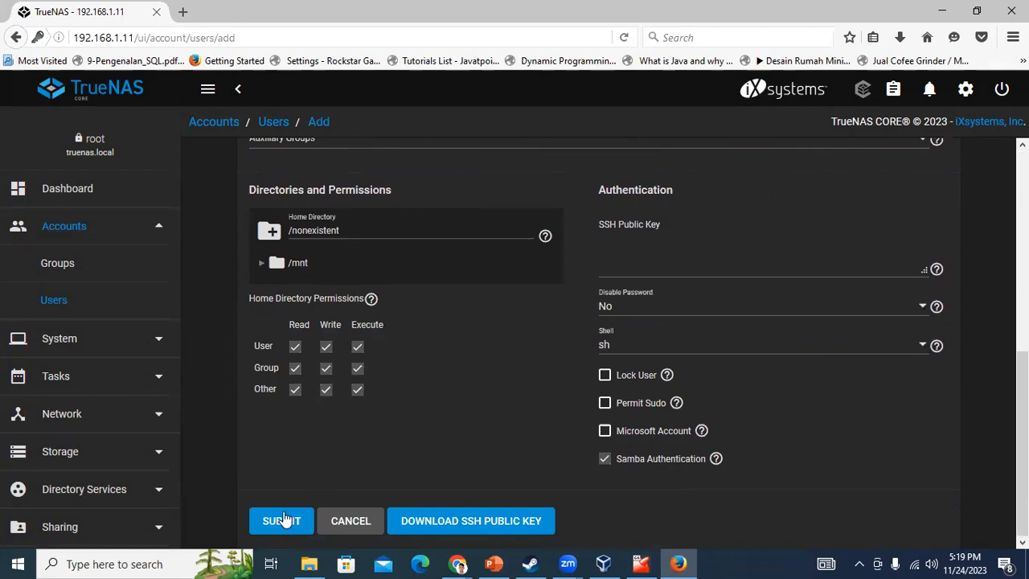
{"action": "left_click", "coordinate": [281, 520]}
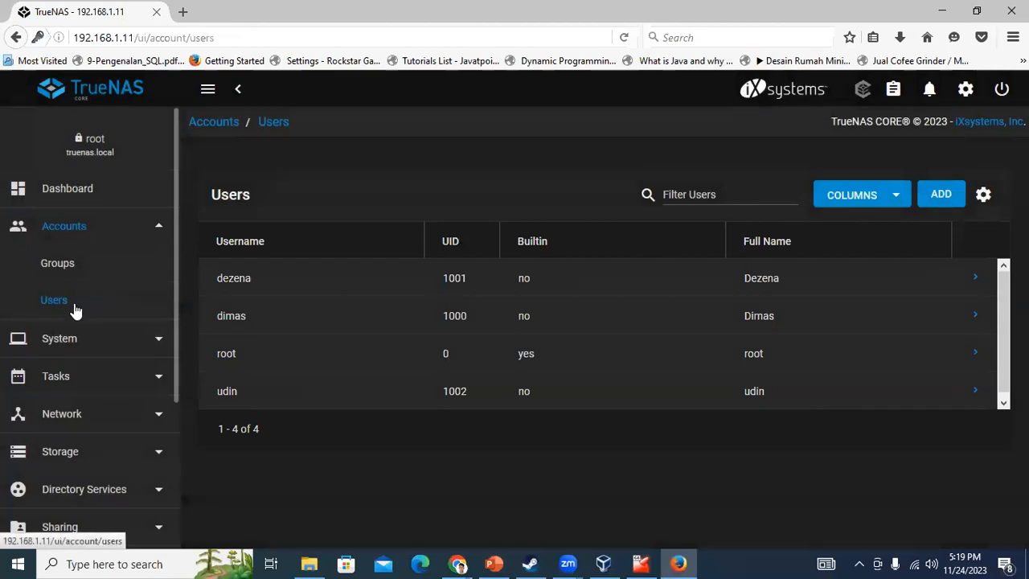
Scroll the sidebar down to the Storage section
{"action": "scroll", "coordinate": [125, 410], "scroll_direction": "down", "scroll_amount": 1}
{"action": "scroll", "coordinate": [134, 400], "scroll_direction": "down", "scroll_amount": 1}
{"action": "left_click", "coordinate": [94, 417]}
Start creating a new pool from Storage > Pools, retrying after backing out once
{"action": "left_click", "coordinate": [69, 375]}
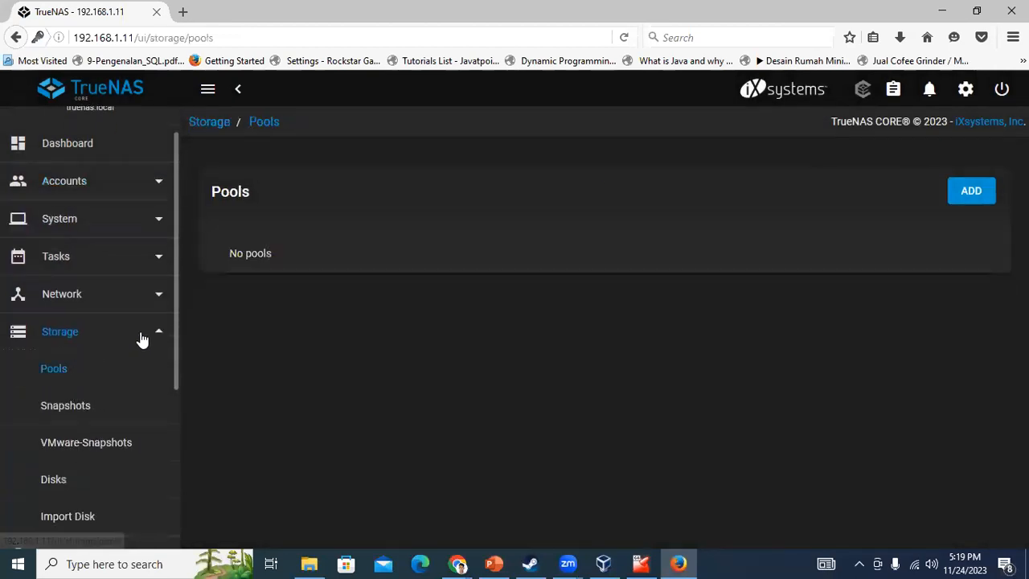
{"action": "left_click", "coordinate": [957, 197]}
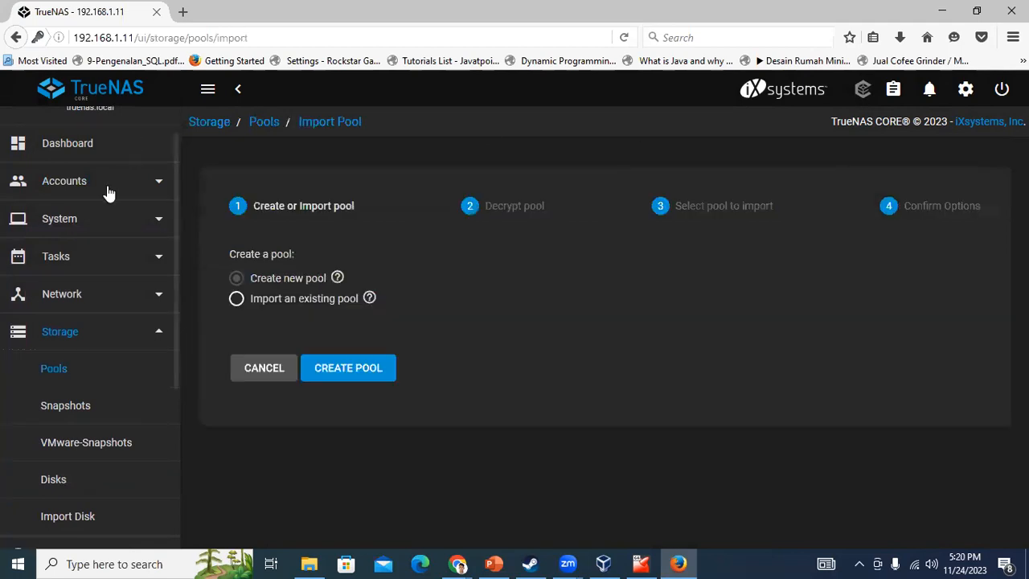
{"action": "left_click", "coordinate": [362, 377]}
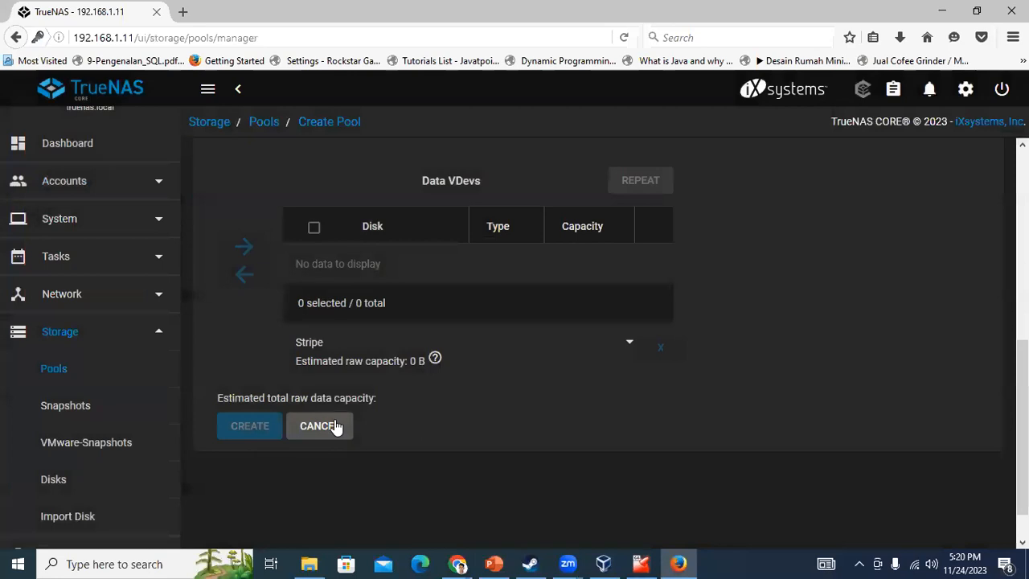
{"action": "left_click", "coordinate": [322, 426]}
{"action": "left_click", "coordinate": [972, 197]}
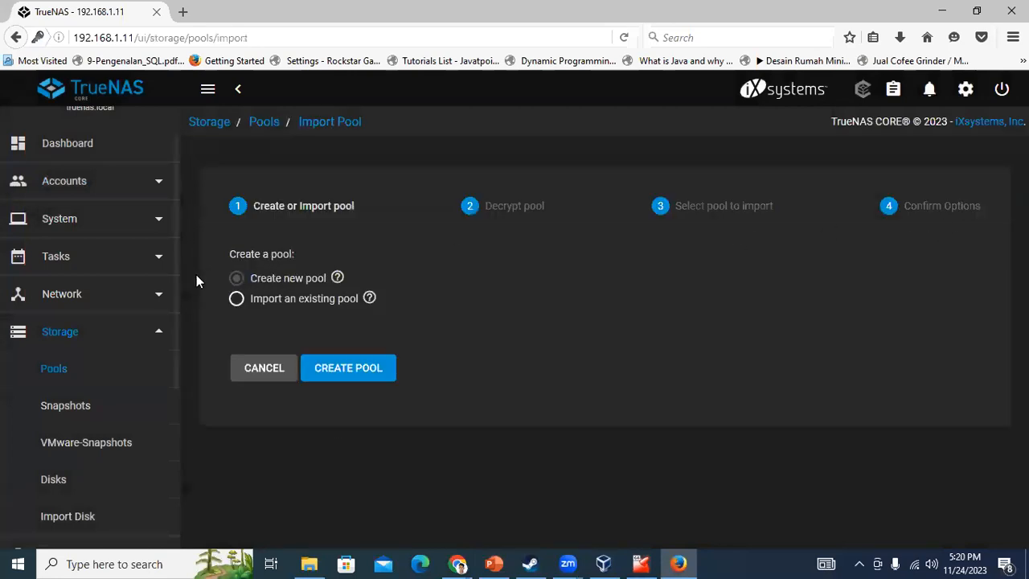
{"action": "left_click", "coordinate": [347, 370]}
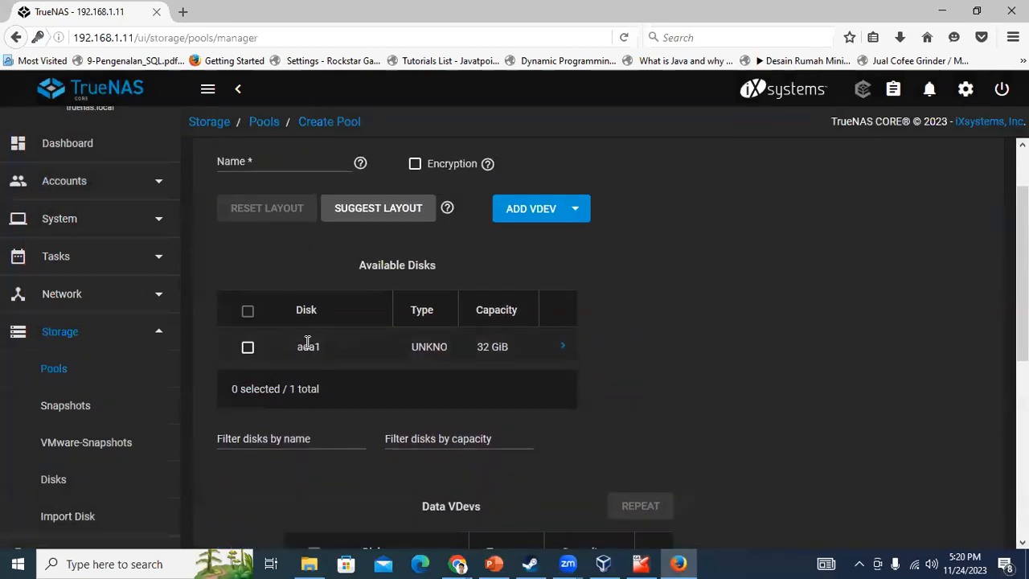
Name the pool TokoDD, put disk ada1 in the data vdev, tick Force, and create it
{"action": "left_click", "coordinate": [248, 312]}
{"action": "left_click", "coordinate": [261, 161]}
{"action": "type", "text": "TokoDD"}
{"action": "scroll", "coordinate": [380, 462], "scroll_direction": "down", "scroll_amount": 3}
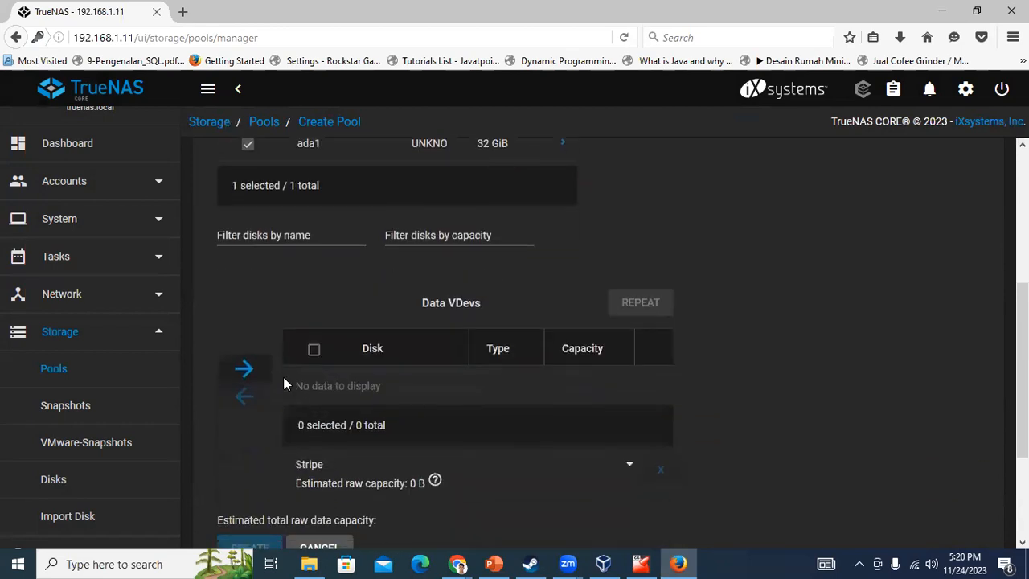
{"action": "left_click", "coordinate": [244, 370]}
{"action": "left_click", "coordinate": [314, 383]}
{"action": "scroll", "coordinate": [313, 382], "scroll_direction": "down", "scroll_amount": 2}
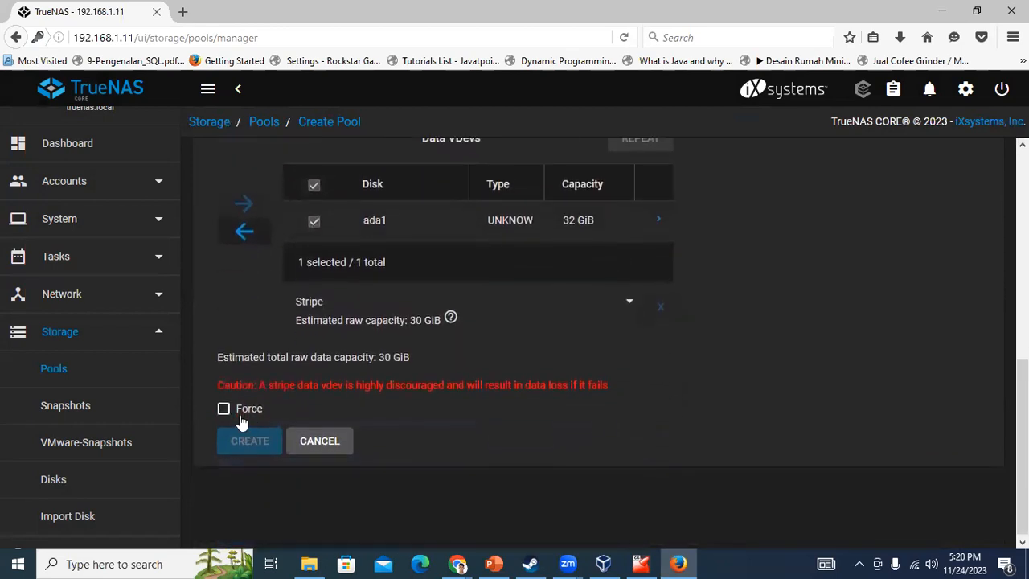
{"action": "left_click", "coordinate": [238, 410]}
{"action": "left_click", "coordinate": [247, 442]}
Confirm the stripe data-loss warnings so the TokoDD pool is created
{"action": "left_click", "coordinate": [391, 384]}
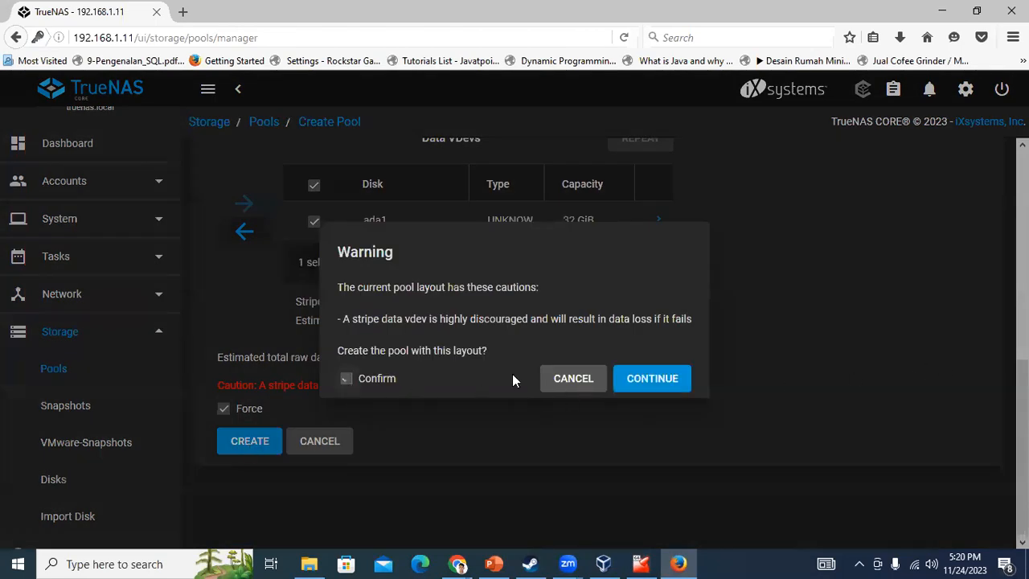
{"action": "left_click", "coordinate": [652, 384]}
{"action": "left_click", "coordinate": [259, 445]}
{"action": "left_click", "coordinate": [455, 348]}
{"action": "left_click", "coordinate": [615, 348]}
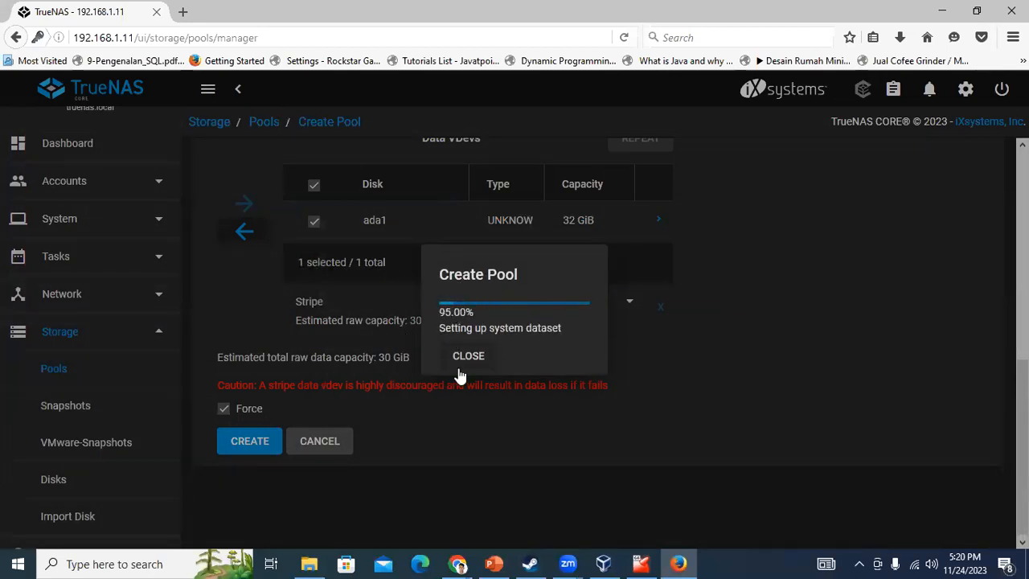
{"action": "scroll", "coordinate": [120, 462], "scroll_direction": "down", "scroll_amount": 2}
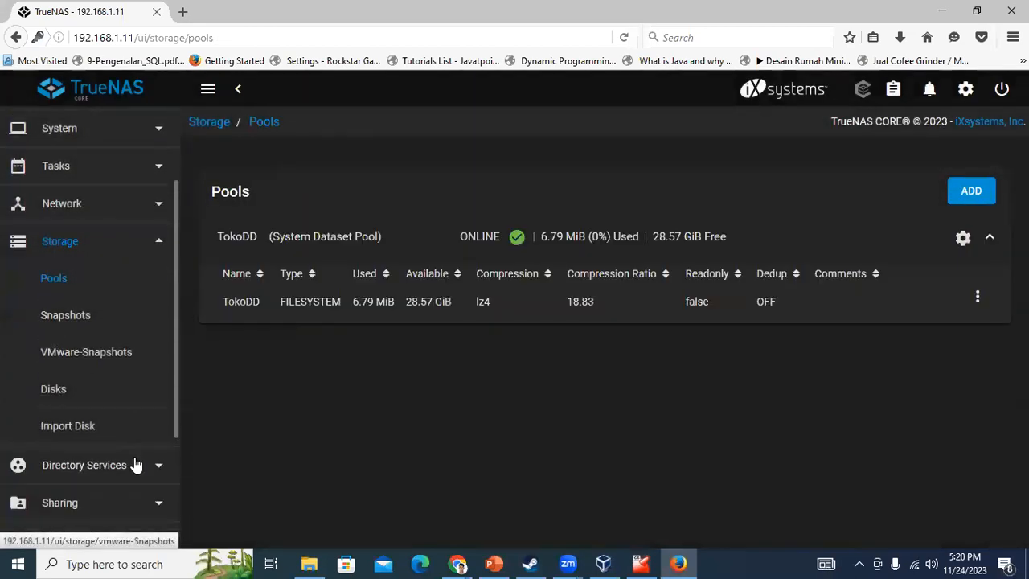
{"action": "scroll", "coordinate": [135, 462], "scroll_direction": "down", "scroll_amount": 2}
{"action": "left_click", "coordinate": [98, 400]}
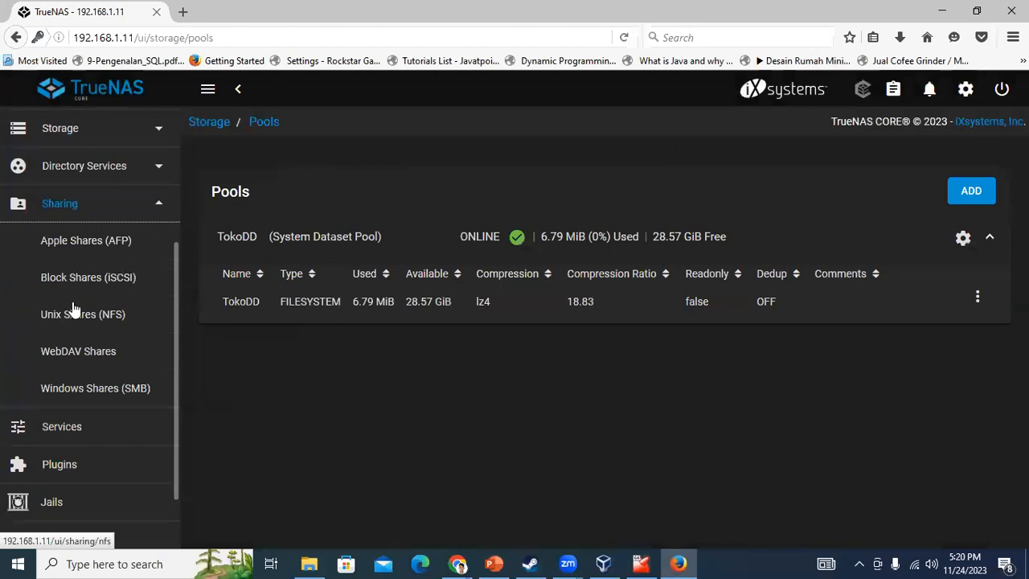
{"action": "left_click", "coordinate": [88, 391]}
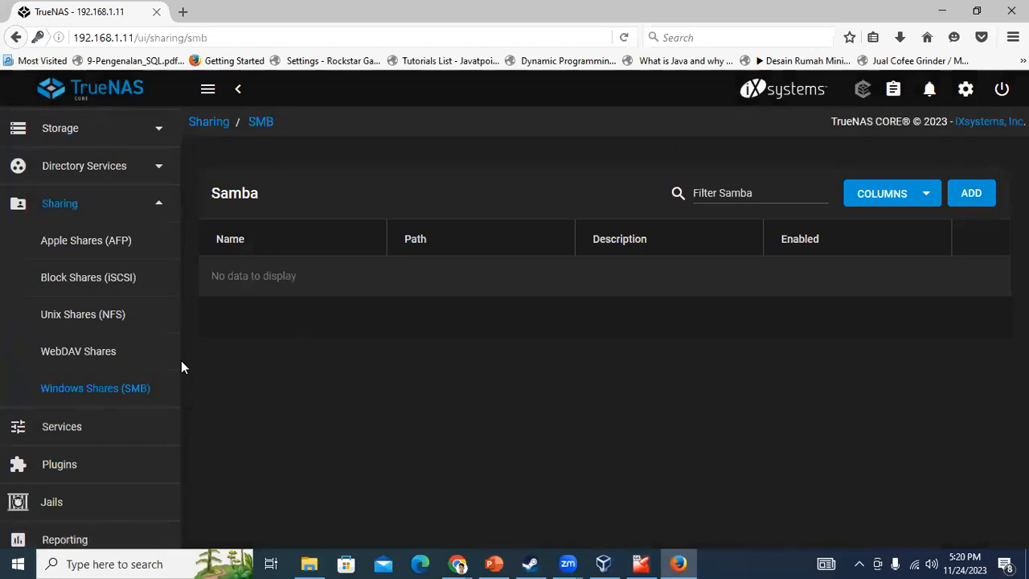
{"action": "left_click", "coordinate": [987, 201]}
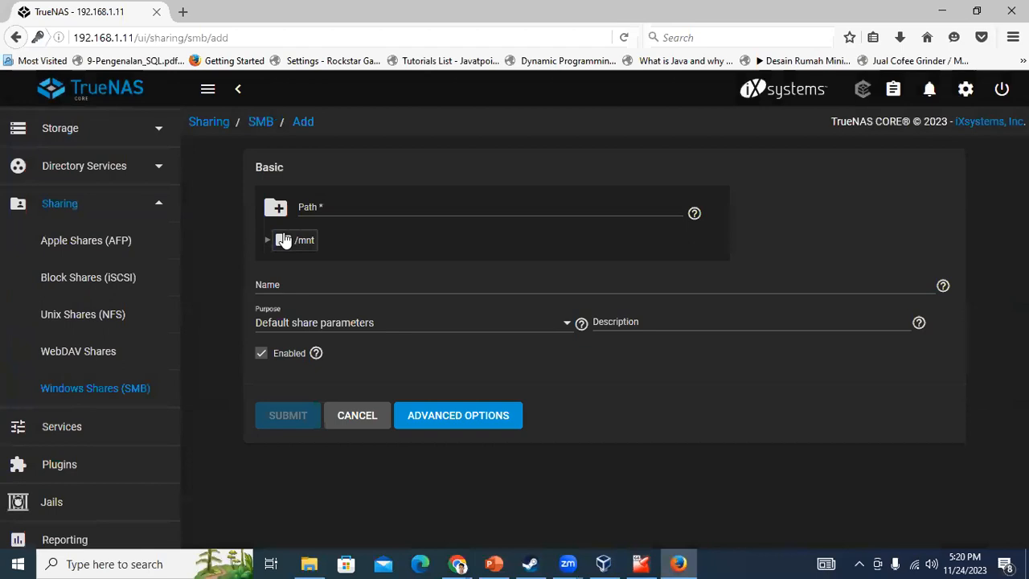
{"action": "left_click", "coordinate": [296, 240]}
{"action": "left_click", "coordinate": [267, 242]}
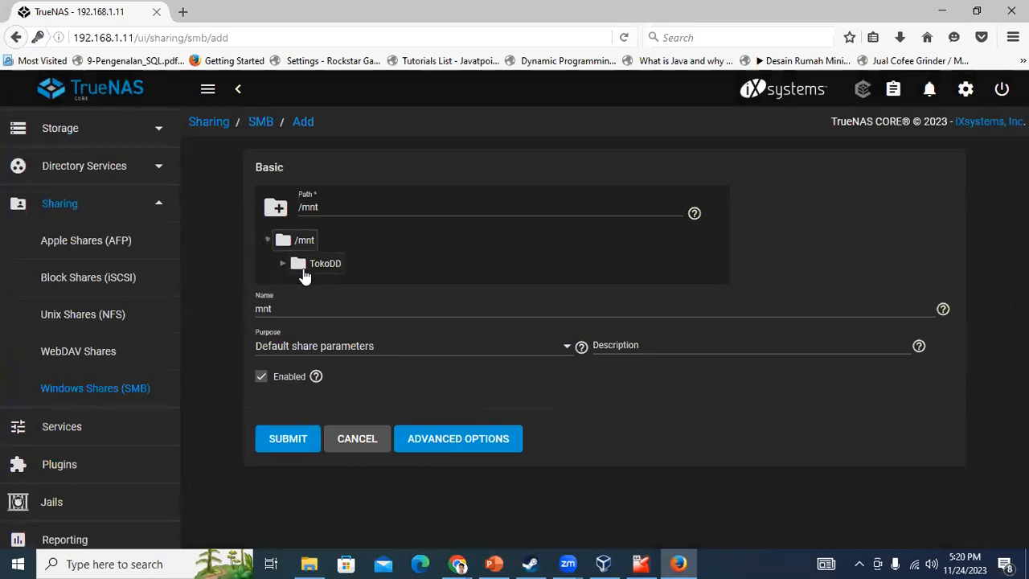
{"action": "left_click", "coordinate": [322, 264]}
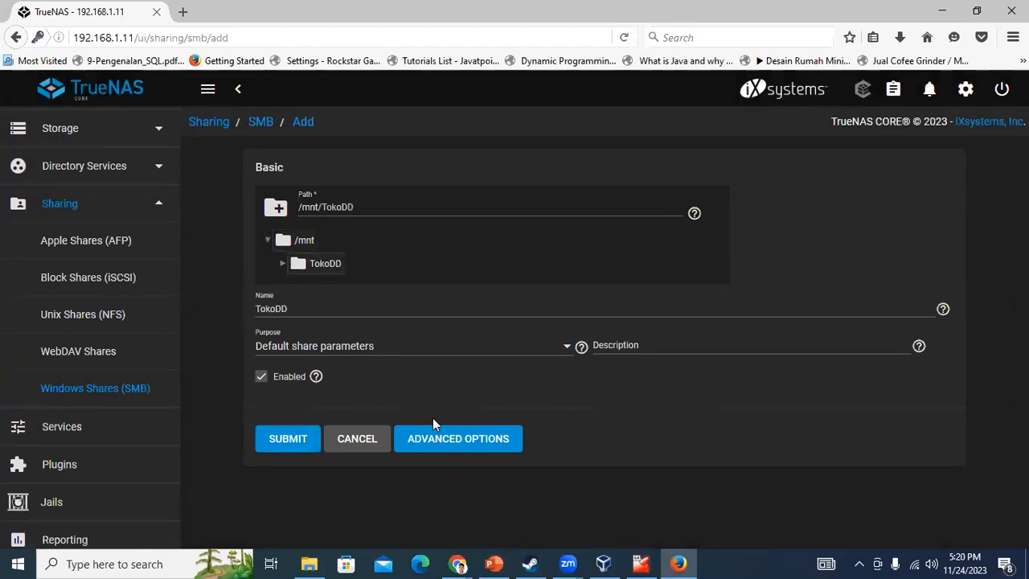
{"action": "left_click", "coordinate": [458, 441]}
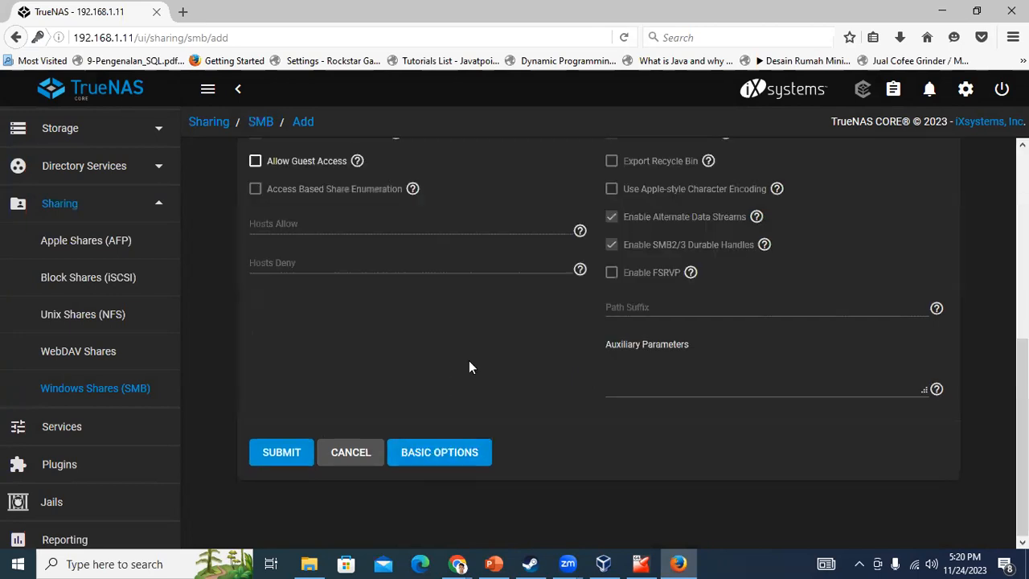
{"action": "scroll", "coordinate": [674, 322], "scroll_direction": "up", "scroll_amount": 5}
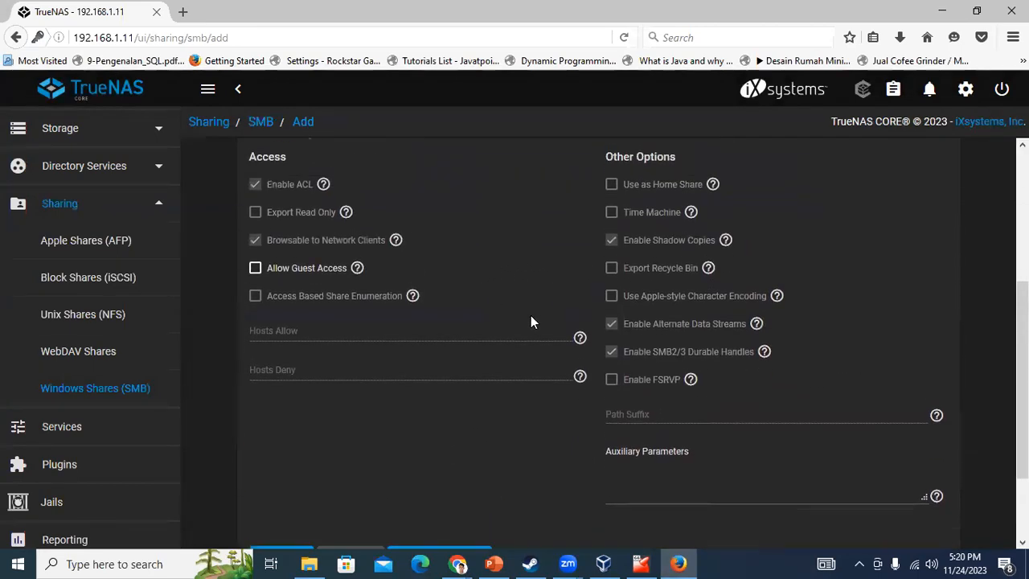
{"action": "scroll", "coordinate": [651, 412], "scroll_direction": "up", "scroll_amount": 2}
{"action": "scroll", "coordinate": [450, 370], "scroll_direction": "down", "scroll_amount": 2}
{"action": "scroll", "coordinate": [390, 367], "scroll_direction": "up", "scroll_amount": 2}
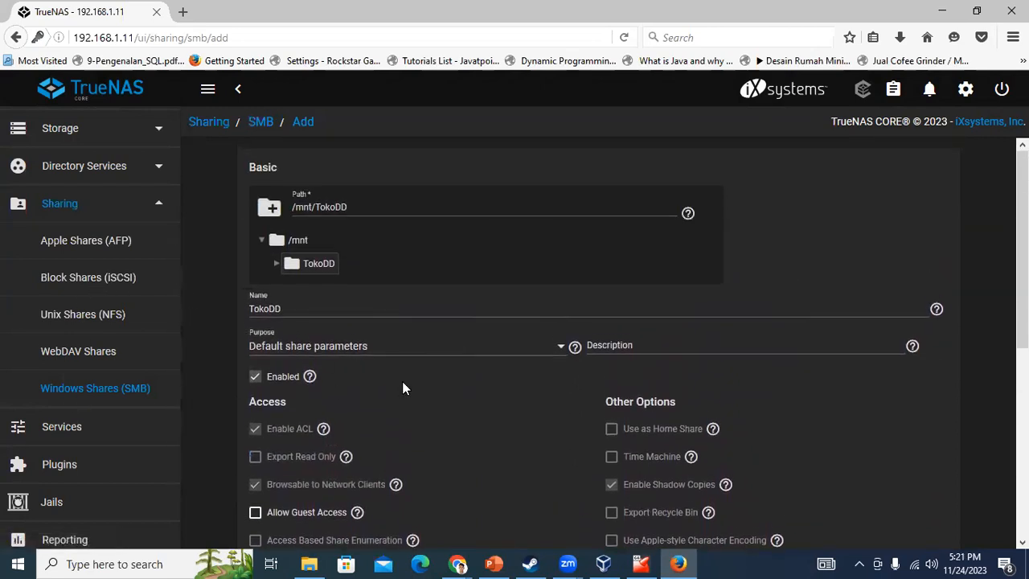
{"action": "scroll", "coordinate": [318, 294], "scroll_direction": "down", "scroll_amount": 3}
{"action": "scroll", "coordinate": [716, 483], "scroll_direction": "down", "scroll_amount": 3}
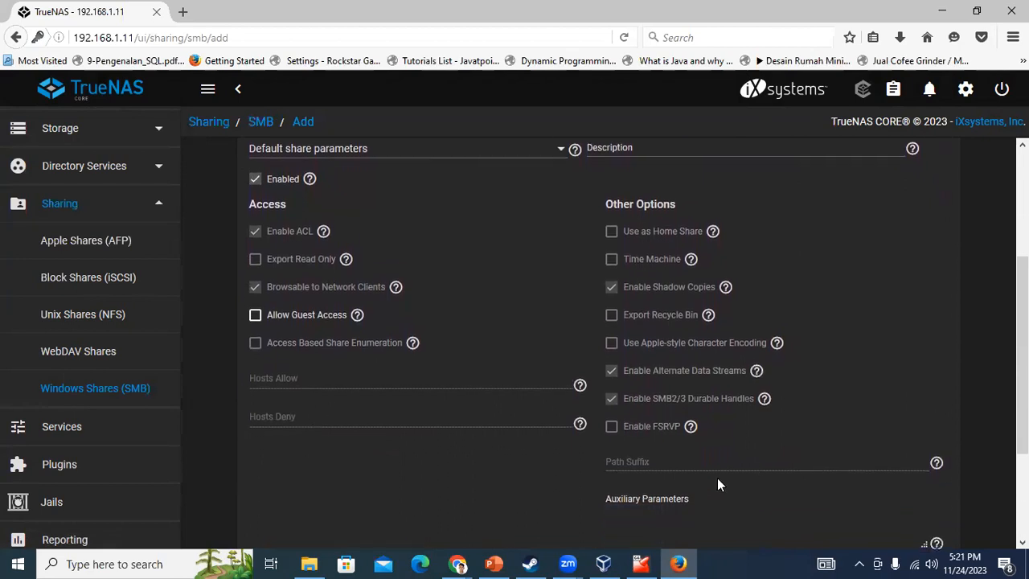
{"action": "scroll", "coordinate": [643, 375], "scroll_direction": "up", "scroll_amount": 5}
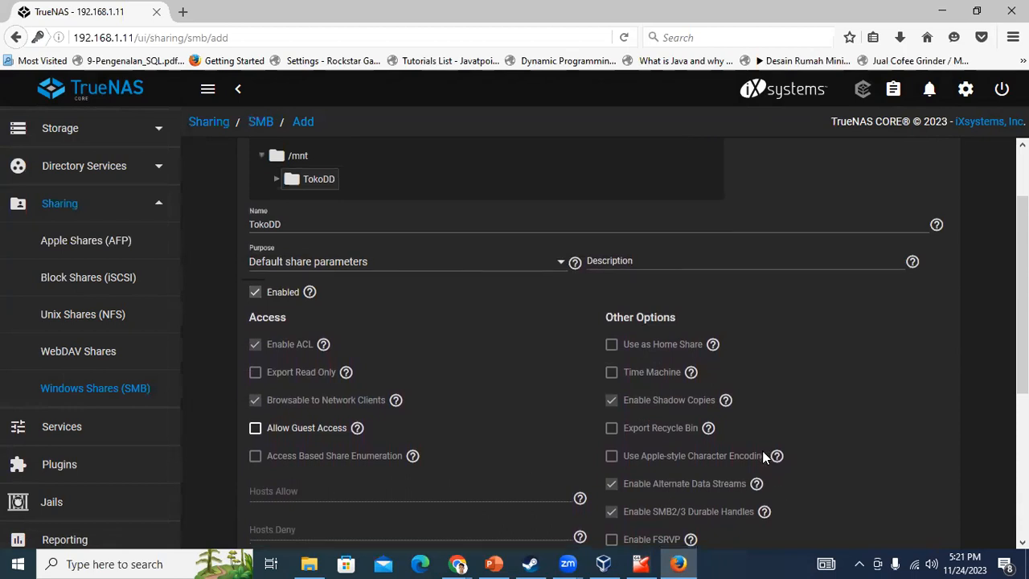
{"action": "scroll", "coordinate": [764, 455], "scroll_direction": "down", "scroll_amount": 6}
{"action": "left_click", "coordinate": [624, 416]}
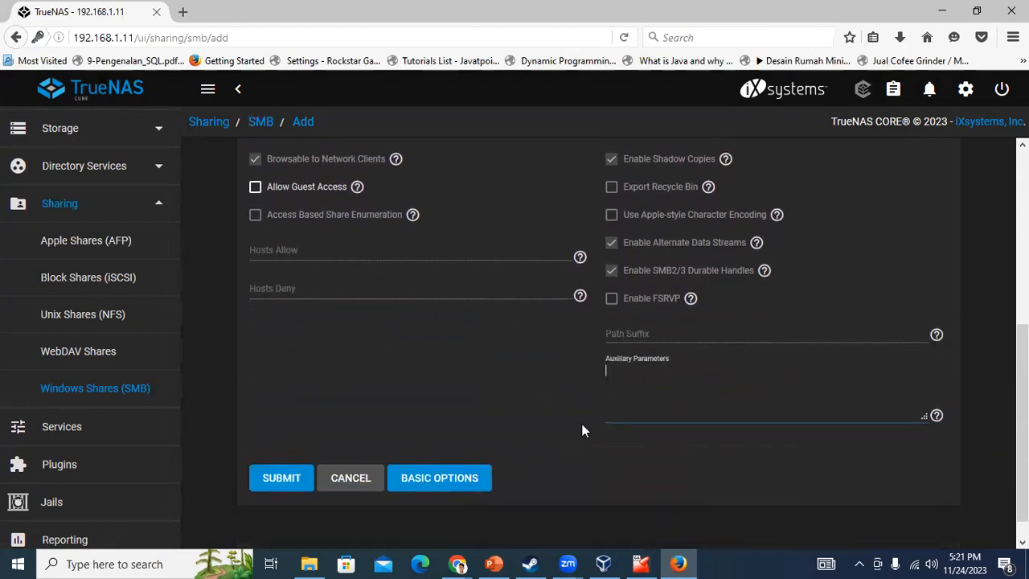
{"action": "scroll", "coordinate": [638, 347], "scroll_direction": "up", "scroll_amount": 2}
{"action": "scroll", "coordinate": [637, 372], "scroll_direction": "up", "scroll_amount": 2}
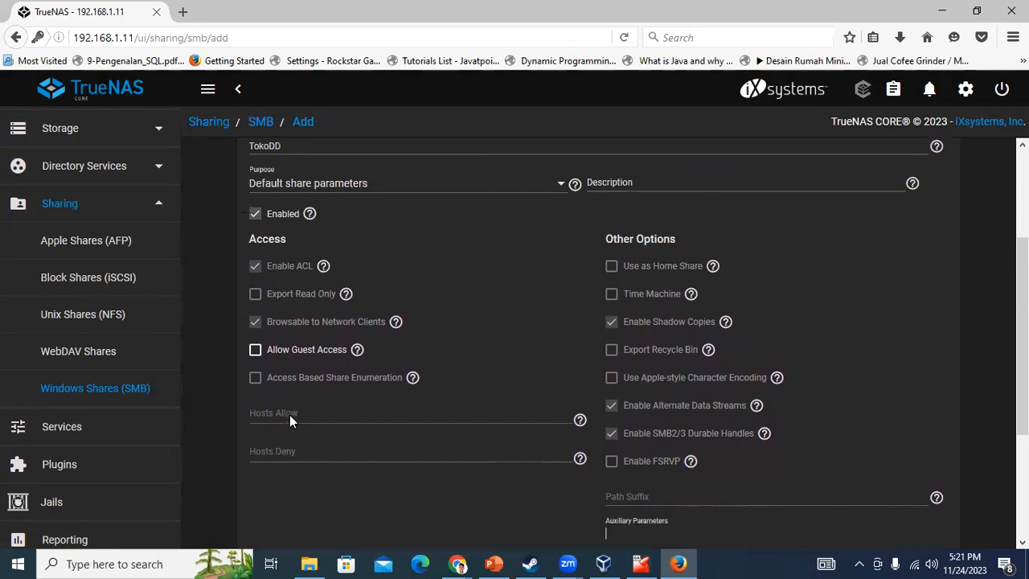
{"action": "left_click", "coordinate": [510, 185]}
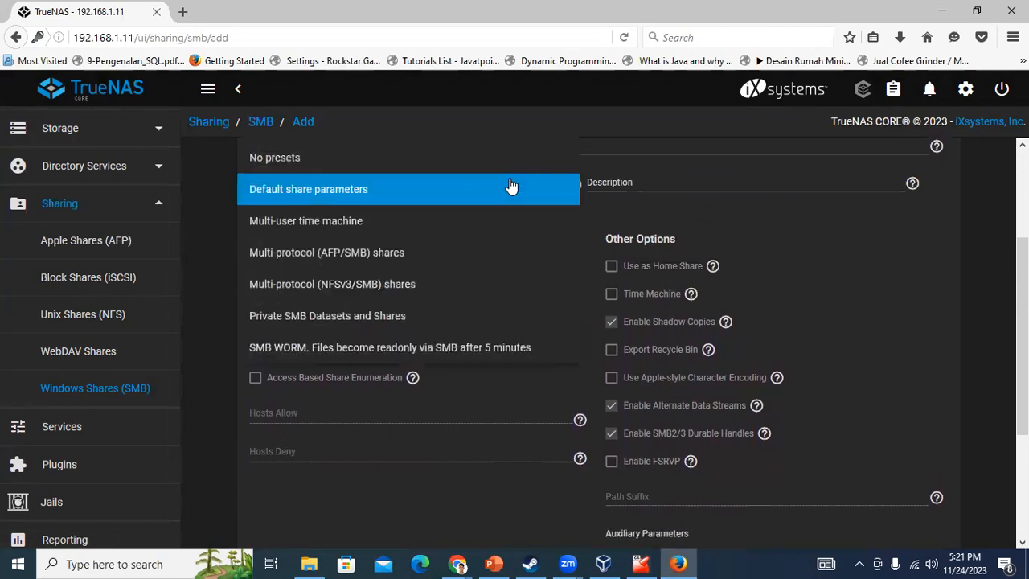
{"action": "left_click", "coordinate": [889, 289]}
{"action": "scroll", "coordinate": [322, 293], "scroll_direction": "up", "scroll_amount": 4}
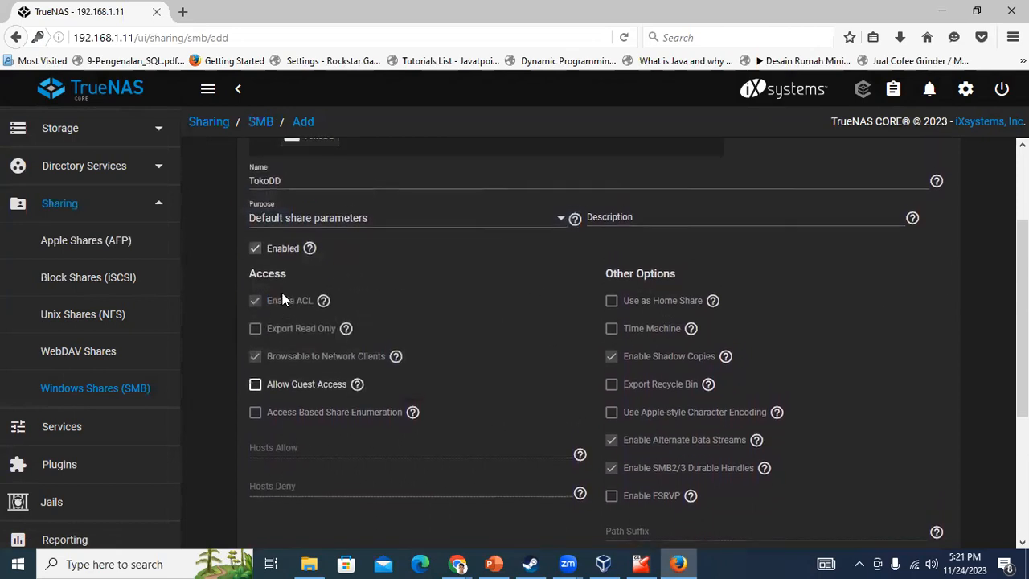
{"action": "scroll", "coordinate": [349, 290], "scroll_direction": "down", "scroll_amount": 5}
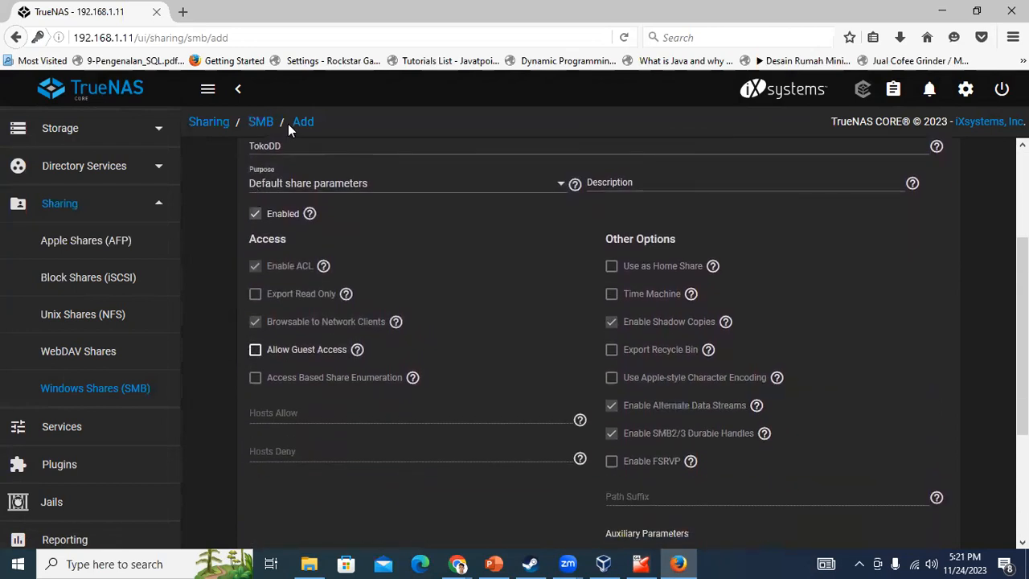
{"action": "scroll", "coordinate": [459, 380], "scroll_direction": "down", "scroll_amount": 5}
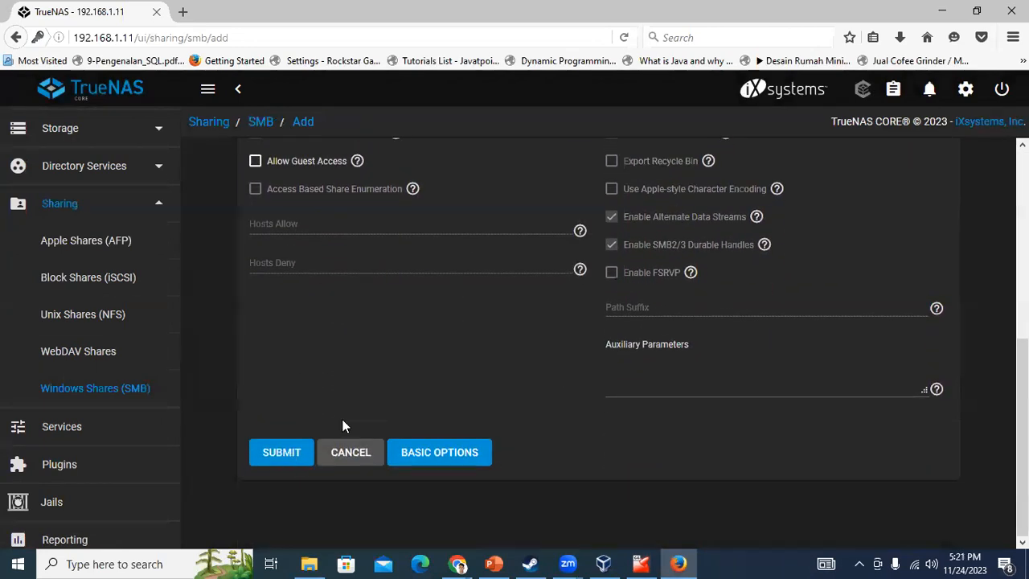
{"action": "scroll", "coordinate": [343, 418], "scroll_direction": "up", "scroll_amount": 9}
{"action": "scroll", "coordinate": [279, 527], "scroll_direction": "down", "scroll_amount": 7}
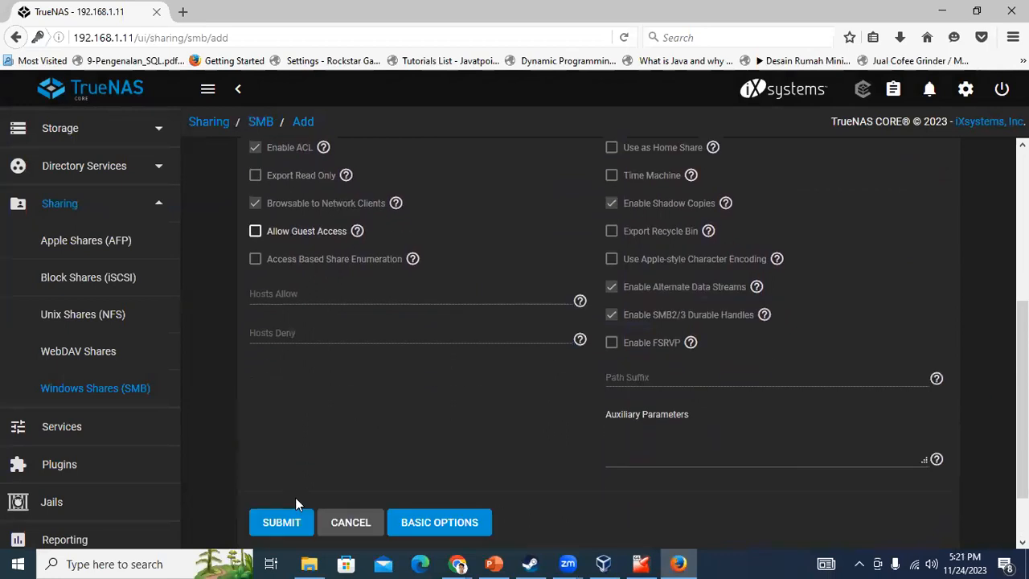
Save the TokoDD SMB share and enable the SMB service
{"action": "left_click", "coordinate": [307, 448]}
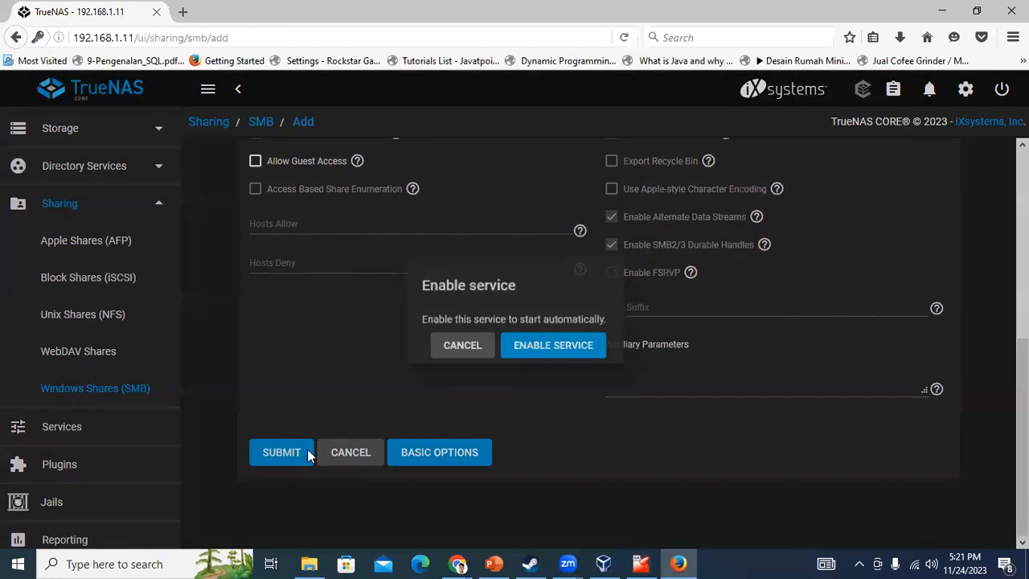
{"action": "left_click", "coordinate": [532, 350]}
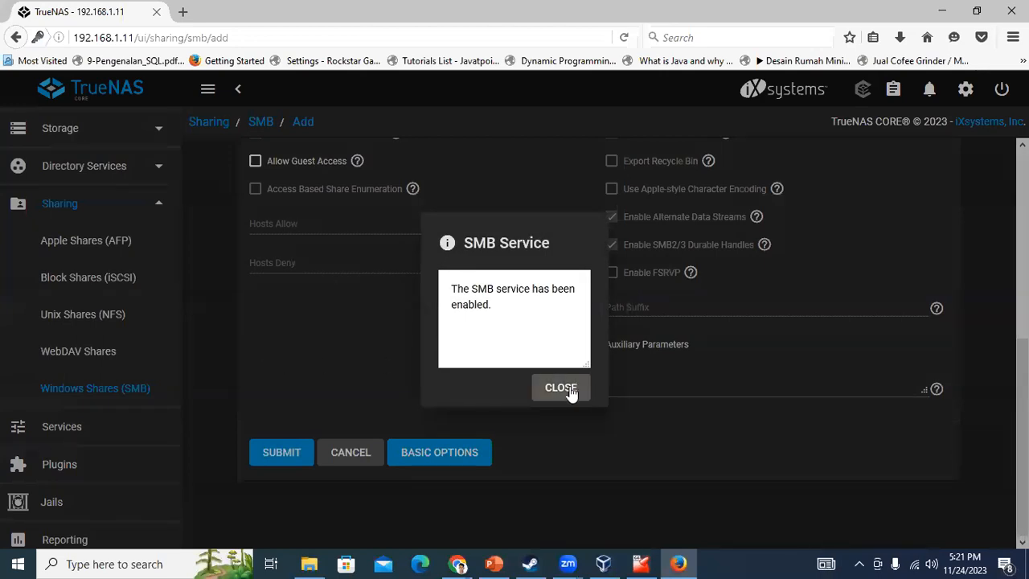
{"action": "left_click", "coordinate": [560, 387]}
Bind the SMB service to 192.168.1.11 in its advanced settings and save
{"action": "left_click", "coordinate": [103, 434]}
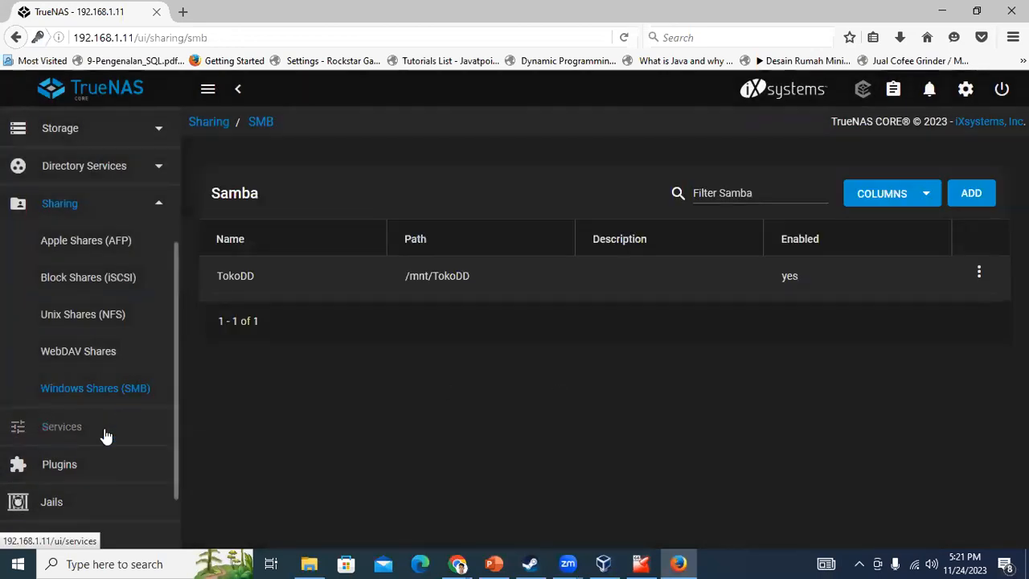
{"action": "scroll", "coordinate": [345, 319], "scroll_direction": "down", "scroll_amount": 6}
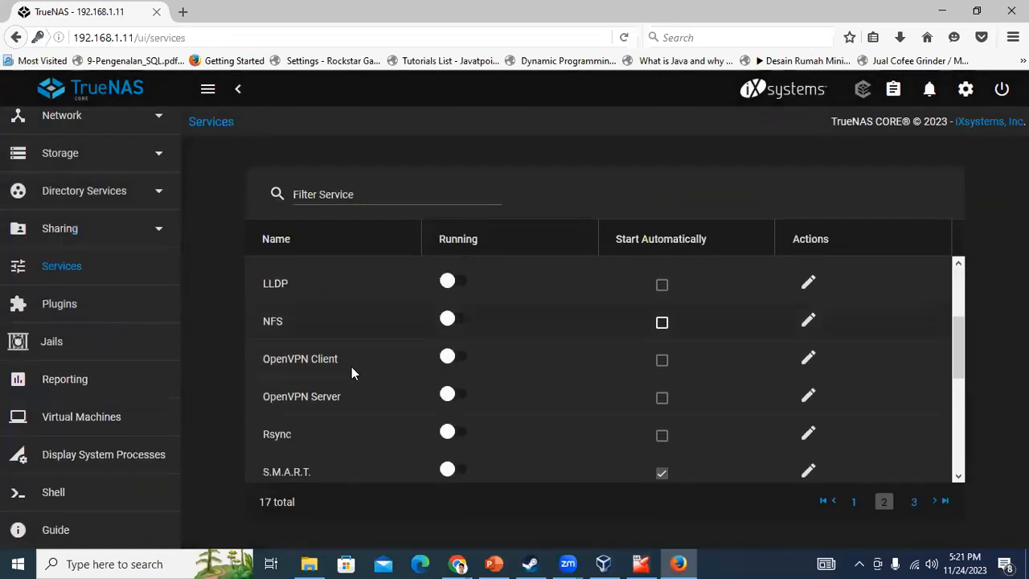
{"action": "scroll", "coordinate": [352, 367], "scroll_direction": "down", "scroll_amount": 3}
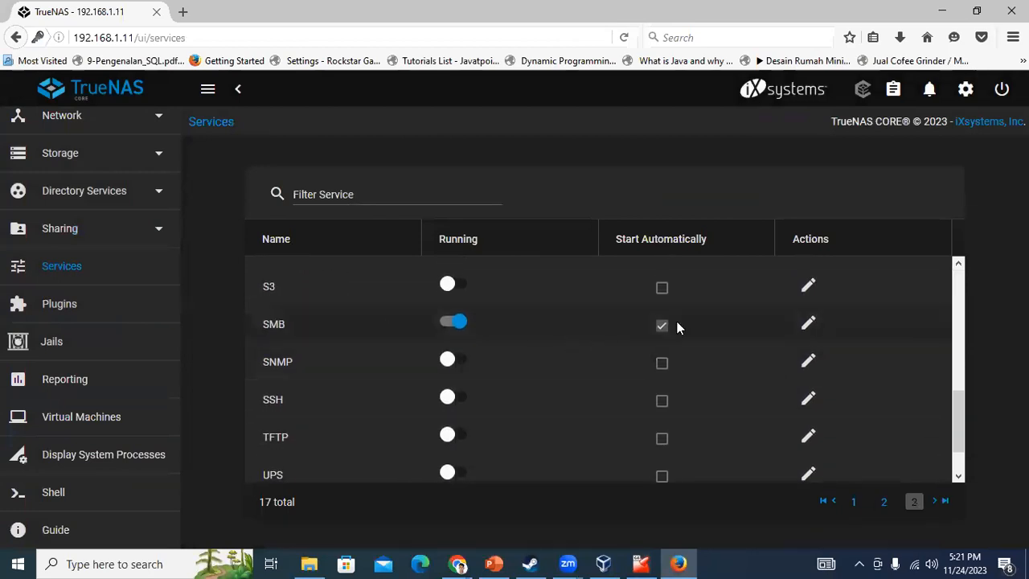
{"action": "left_click", "coordinate": [808, 324]}
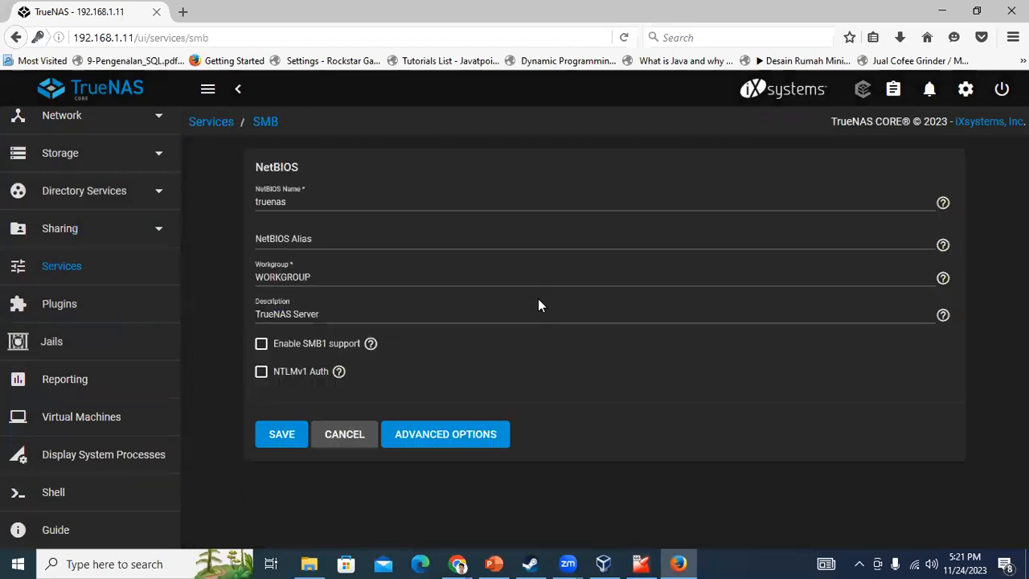
{"action": "left_click", "coordinate": [422, 438]}
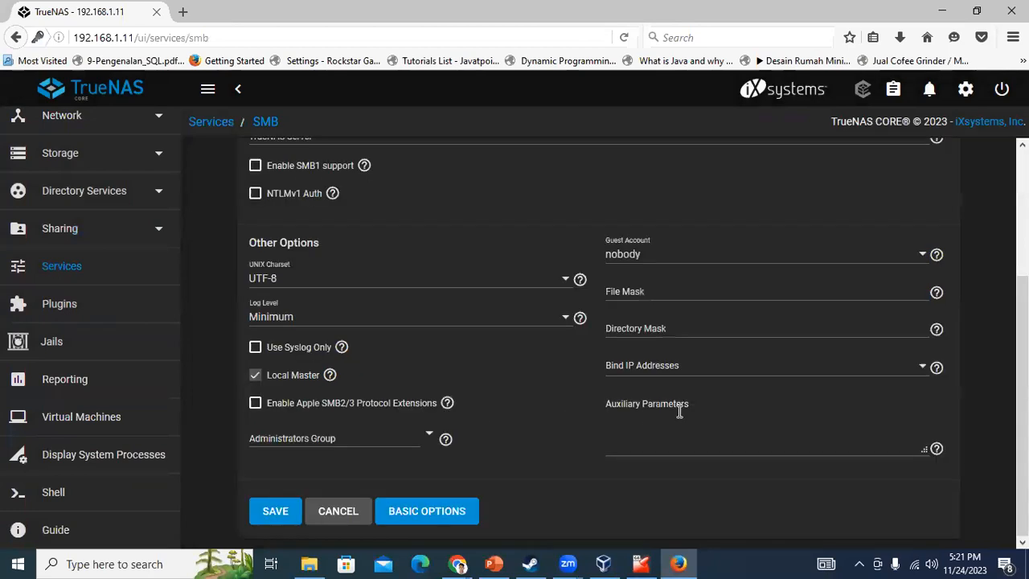
{"action": "left_click", "coordinate": [658, 374]}
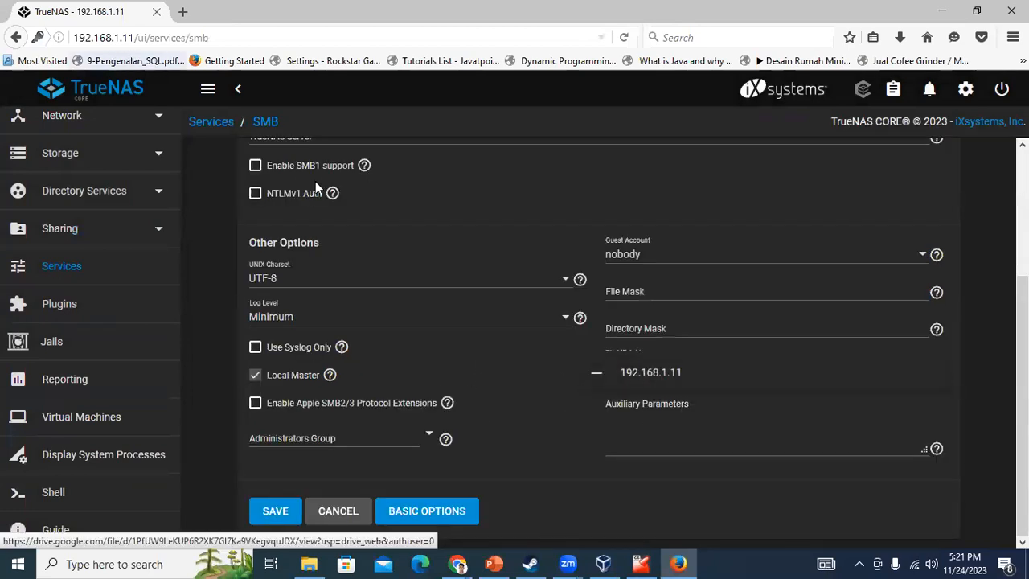
{"action": "left_click", "coordinate": [651, 373]}
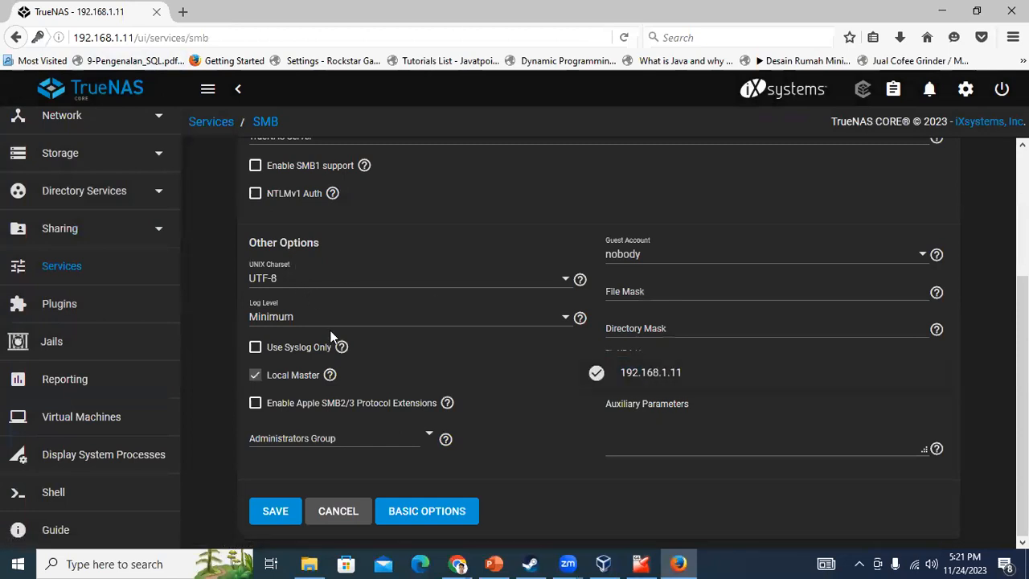
{"action": "left_click", "coordinate": [278, 518]}
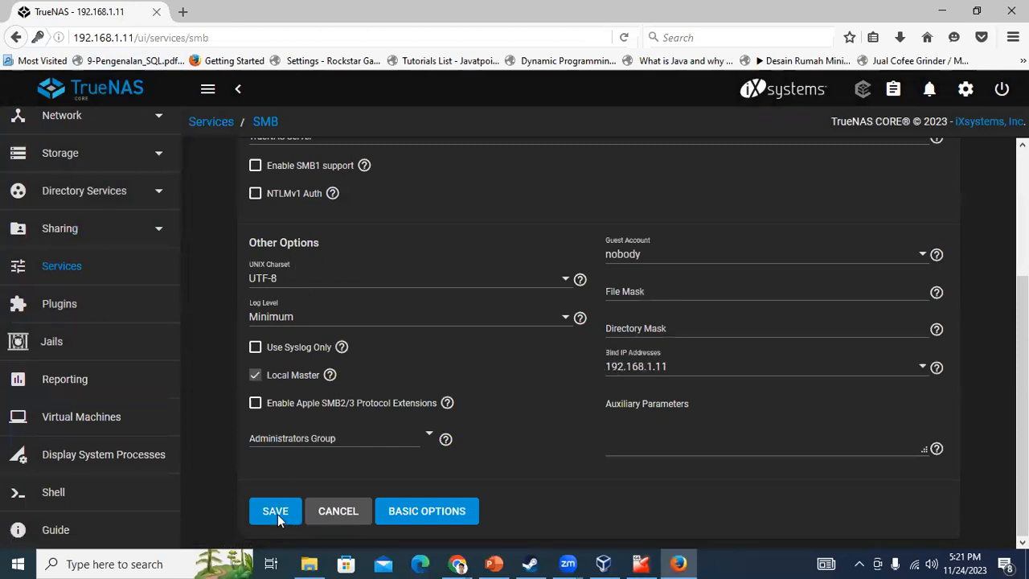
{"action": "left_click", "coordinate": [277, 515]}
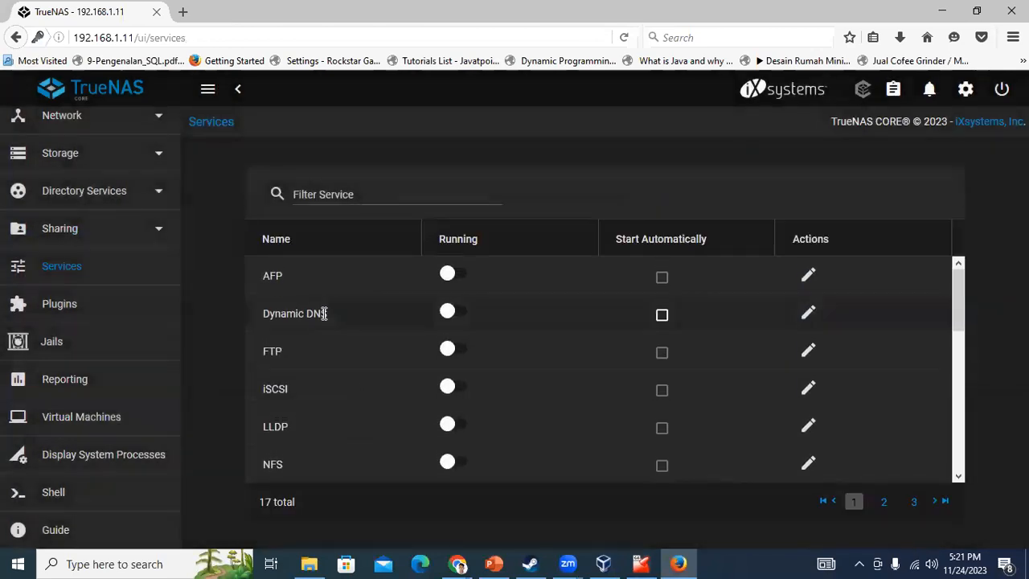
{"action": "left_click", "coordinate": [116, 555]}
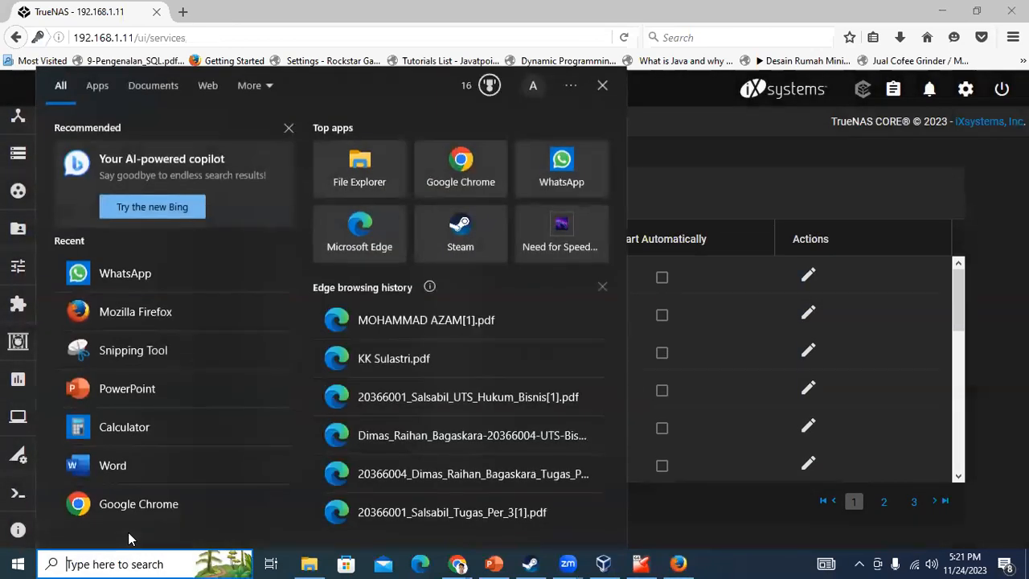
Try opening \\192.168.1.11 via Run with the share user's credentials, then close the rejected prompt
{"action": "key", "text": "super+r"}
{"action": "left_click", "coordinate": [151, 472]}
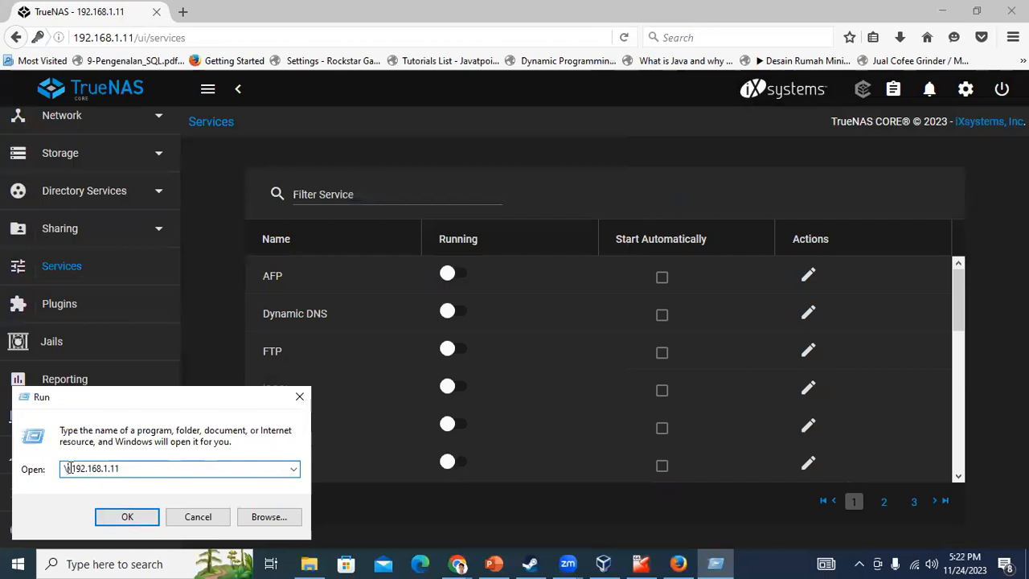
{"action": "left_click", "coordinate": [129, 516]}
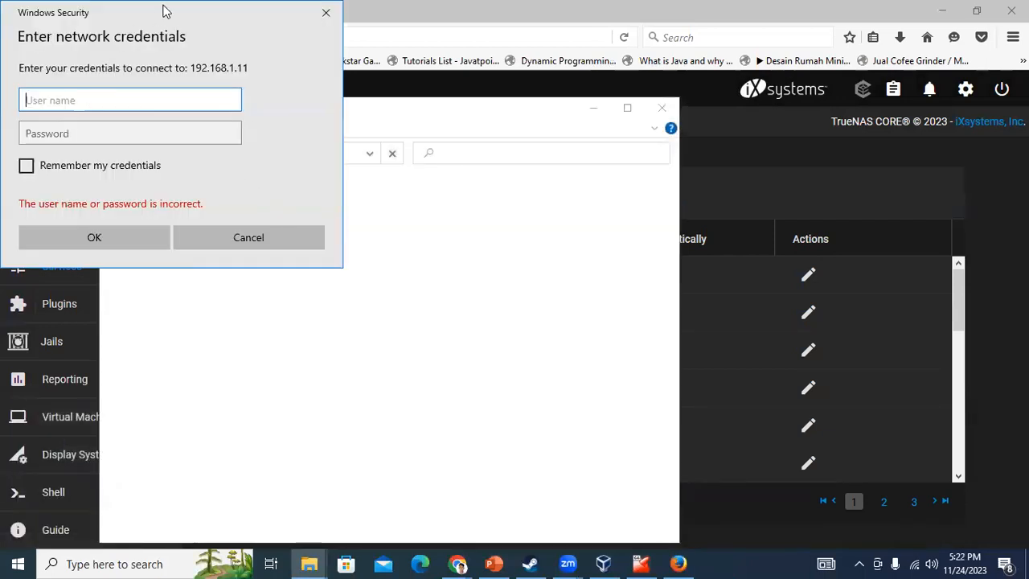
{"action": "left_click_drag", "start_coordinate": [172, 13], "coordinate": [844, 202]}
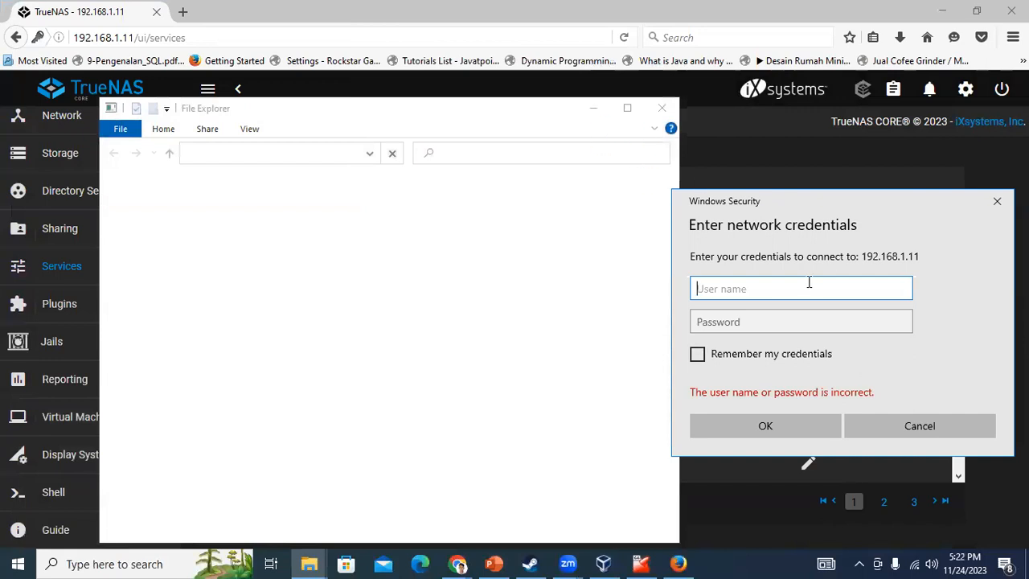
{"action": "type", "text": "r"}
{"action": "key", "text": "Tab"}
{"action": "type", "text": "a"}
{"action": "key", "text": "Return"}
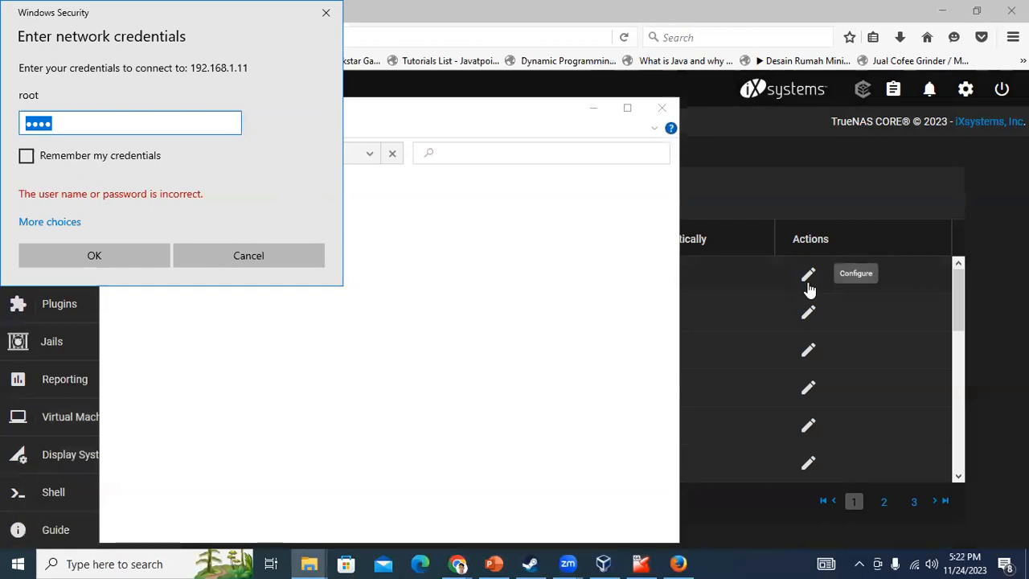
{"action": "left_click", "coordinate": [325, 13]}
{"action": "scroll", "coordinate": [412, 402], "scroll_direction": "down", "scroll_amount": 3}
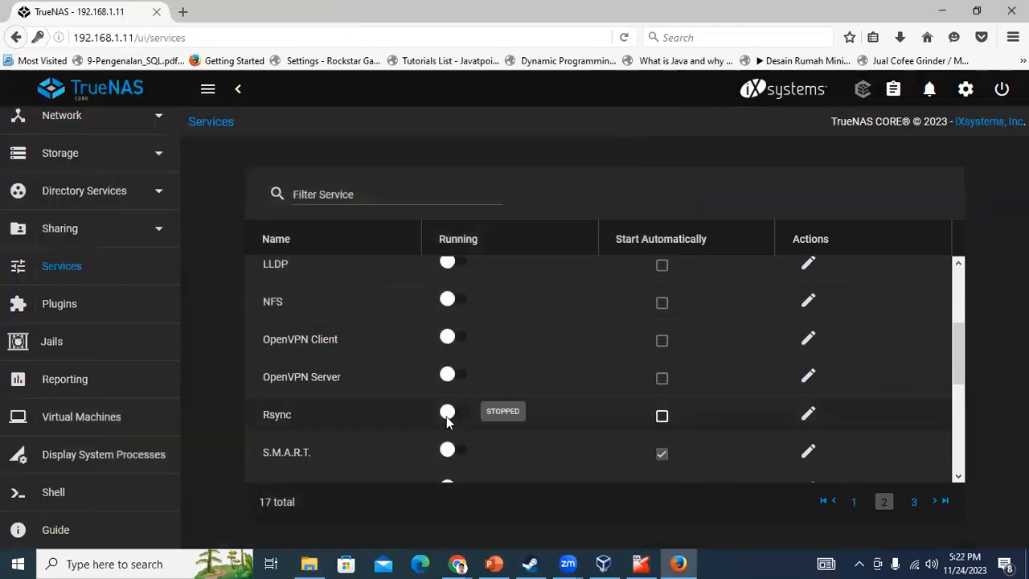
Reopen the SMB service settings and show its advanced options
{"action": "scroll", "coordinate": [442, 414], "scroll_direction": "up", "scroll_amount": 3}
{"action": "scroll", "coordinate": [659, 378], "scroll_direction": "down", "scroll_amount": 5}
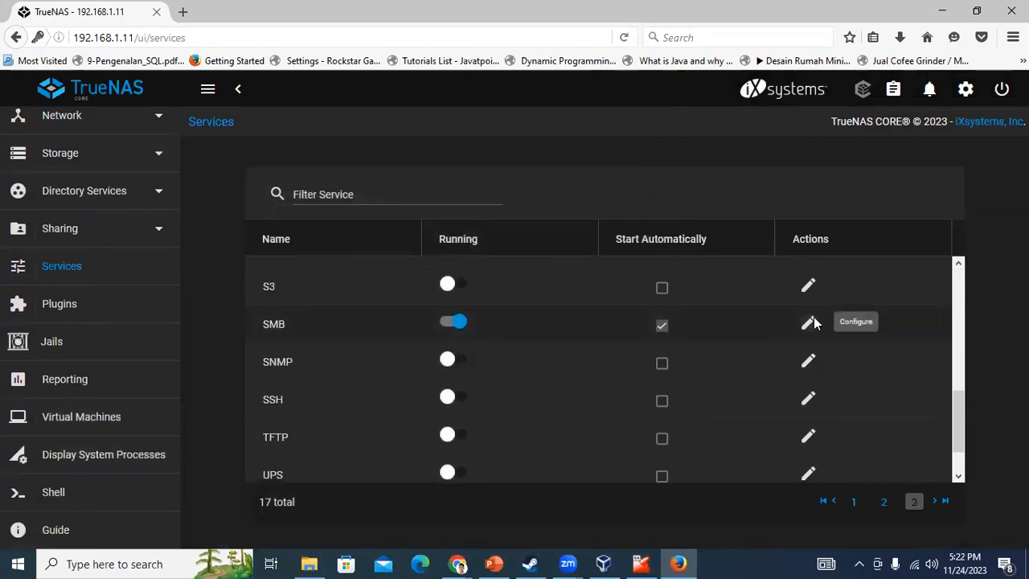
{"action": "left_click", "coordinate": [808, 323]}
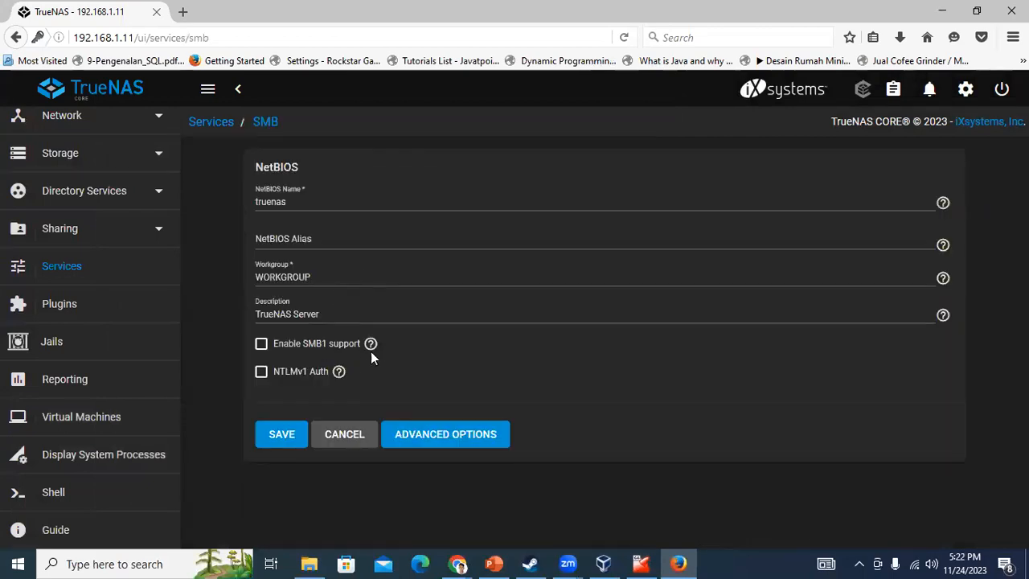
{"action": "left_click", "coordinate": [366, 242]}
{"action": "left_click", "coordinate": [361, 270]}
{"action": "left_click", "coordinate": [376, 312]}
{"action": "left_click", "coordinate": [453, 434]}
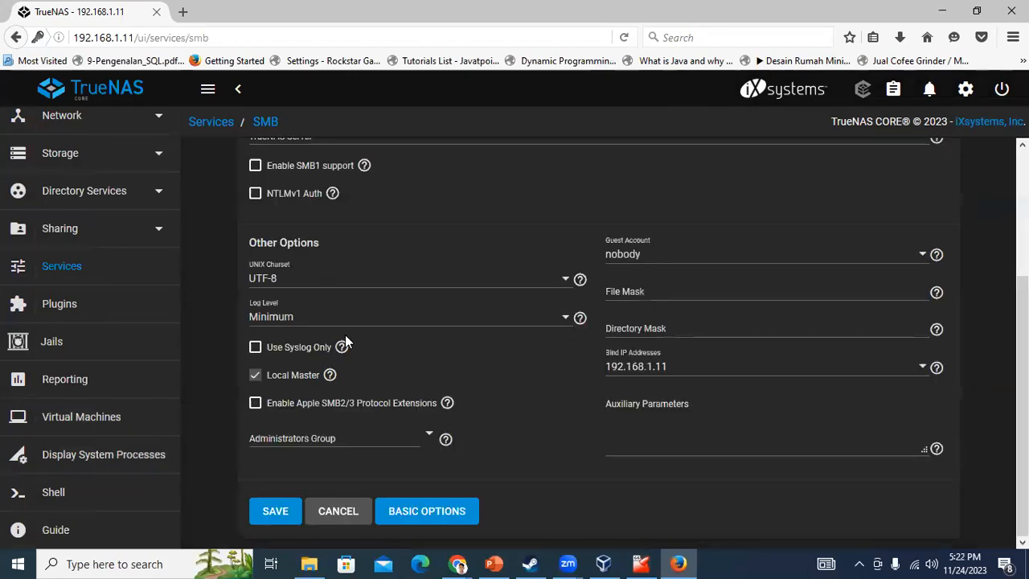
Set Administrators Group to the share user and Guest Account to bin, then try saving
{"action": "left_click", "coordinate": [333, 436]}
{"action": "left_click", "coordinate": [429, 434]}
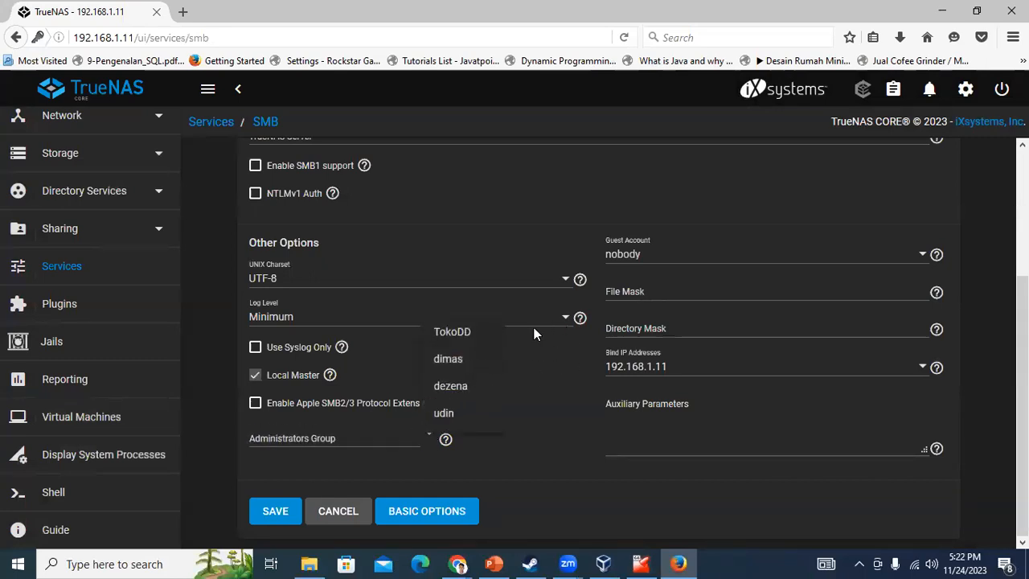
{"action": "left_click", "coordinate": [479, 361]}
{"action": "left_click", "coordinate": [750, 264]}
{"action": "left_click", "coordinate": [750, 265]}
{"action": "left_click", "coordinate": [661, 293]}
{"action": "left_click", "coordinate": [655, 322]}
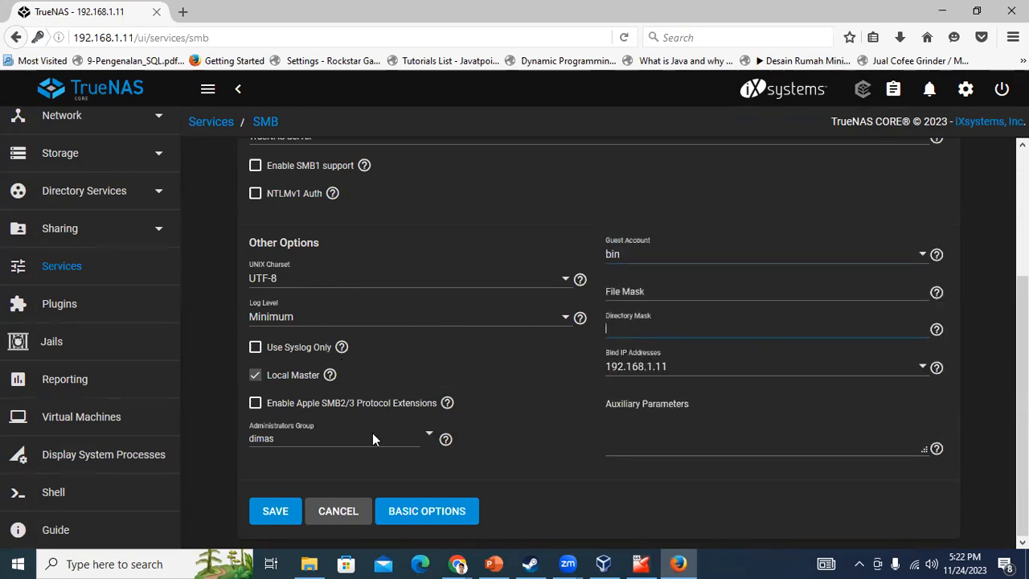
{"action": "scroll", "coordinate": [372, 431], "scroll_direction": "up", "scroll_amount": 3}
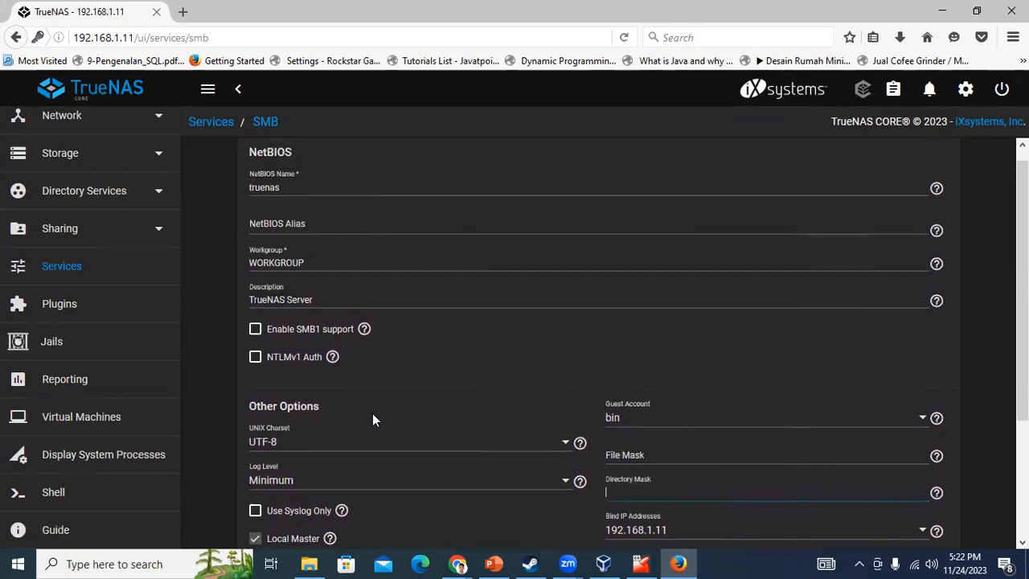
{"action": "scroll", "coordinate": [377, 406], "scroll_direction": "down", "scroll_amount": 3}
{"action": "left_click", "coordinate": [265, 519]}
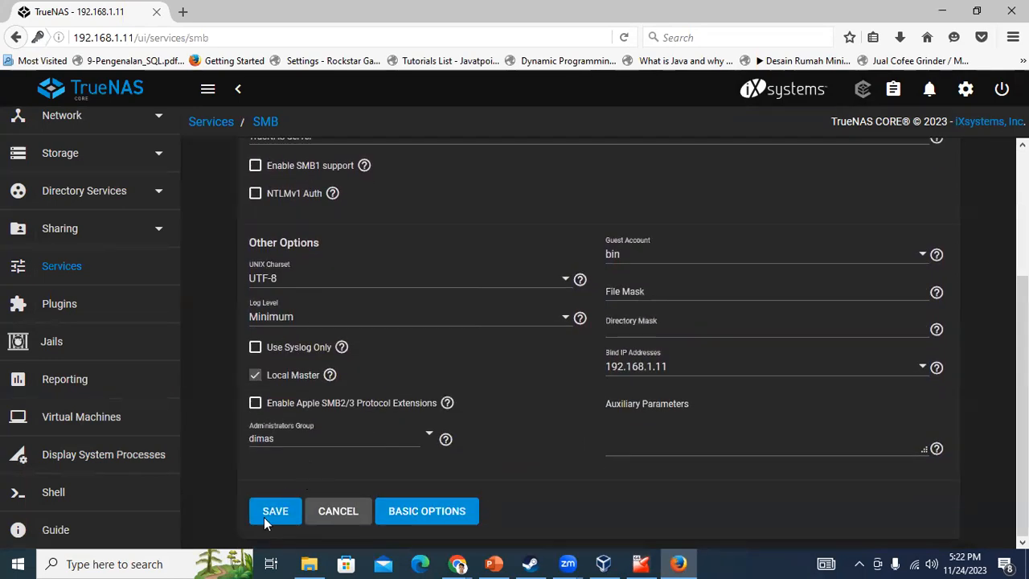
{"action": "scroll", "coordinate": [112, 265], "scroll_direction": "up", "scroll_amount": 1}
{"action": "left_click", "coordinate": [99, 275]}
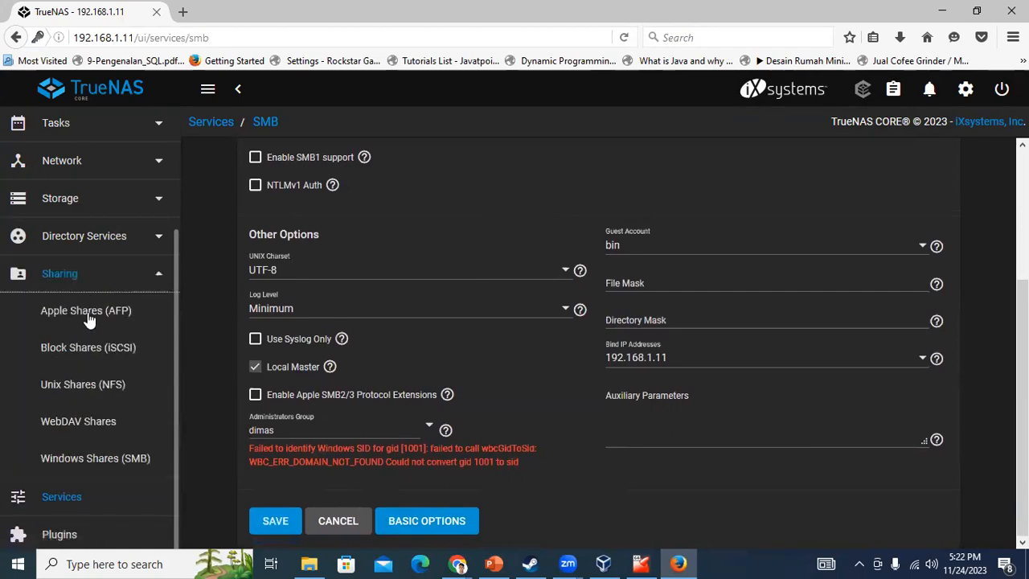
Open the Edit Share ACL page for the TokoDD SMB share
{"action": "left_click", "coordinate": [97, 459]}
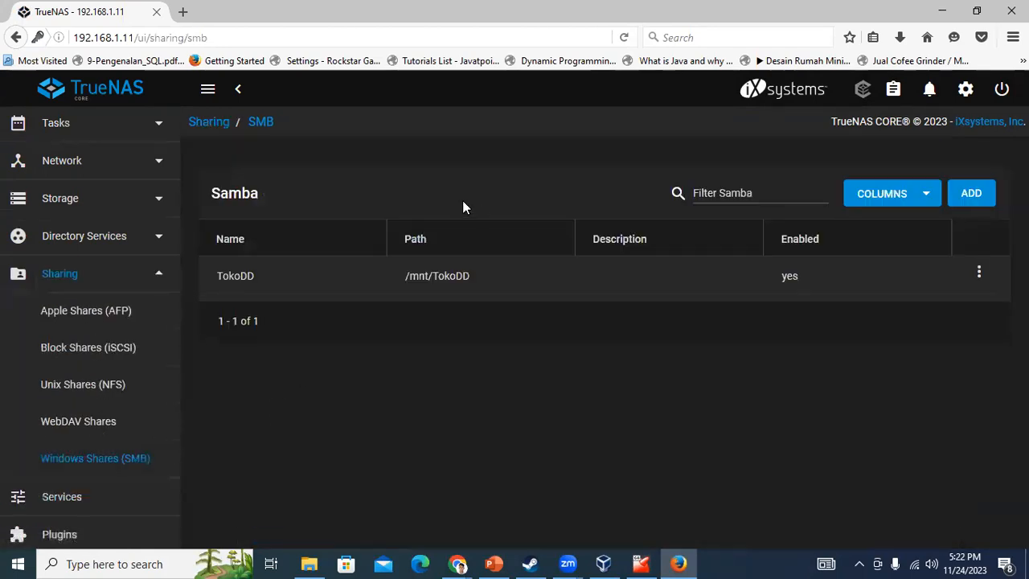
{"action": "left_click", "coordinate": [980, 276]}
{"action": "left_click", "coordinate": [917, 328]}
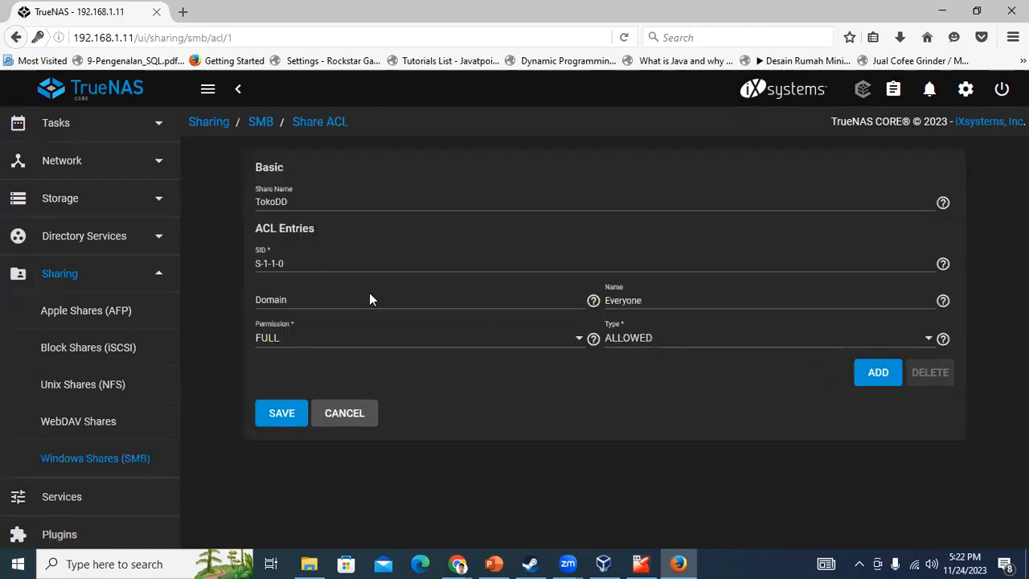
Keep the Everyone entry at ALLOWED with FULL permission and save the ACL
{"action": "left_click", "coordinate": [673, 344]}
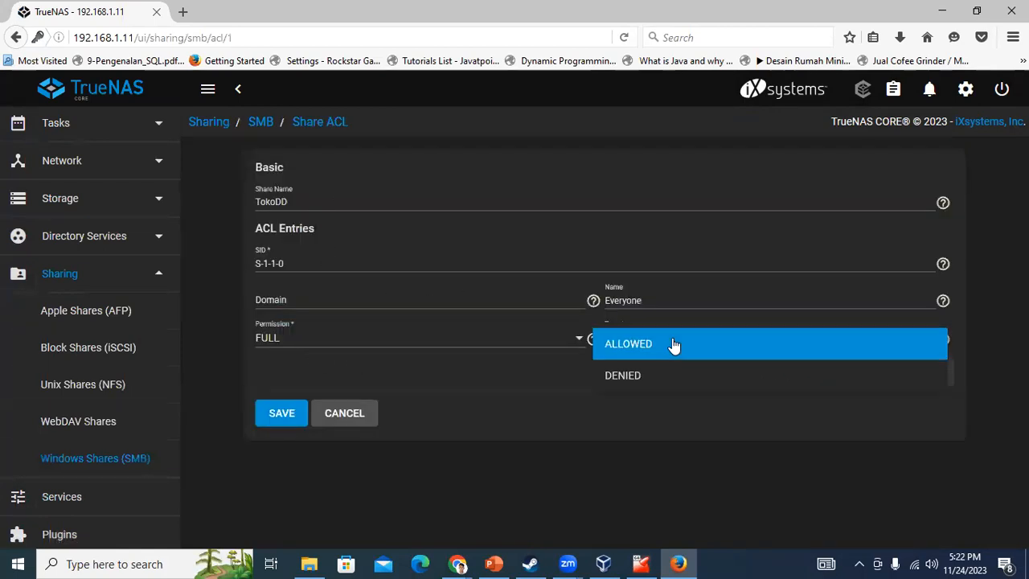
{"action": "left_click", "coordinate": [668, 302]}
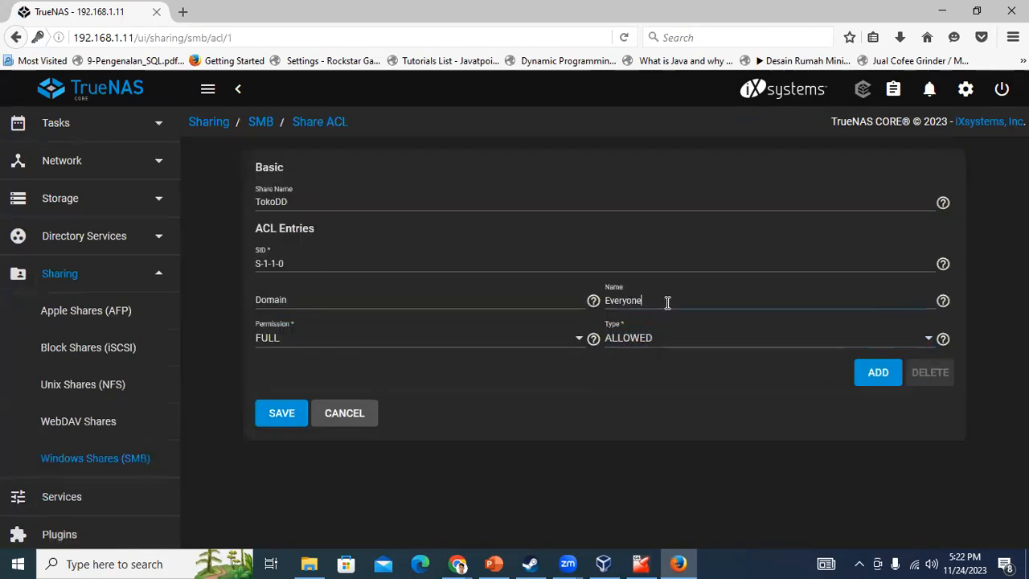
{"action": "left_click", "coordinate": [300, 341]}
{"action": "left_click", "coordinate": [301, 347]}
{"action": "left_click", "coordinate": [317, 300]}
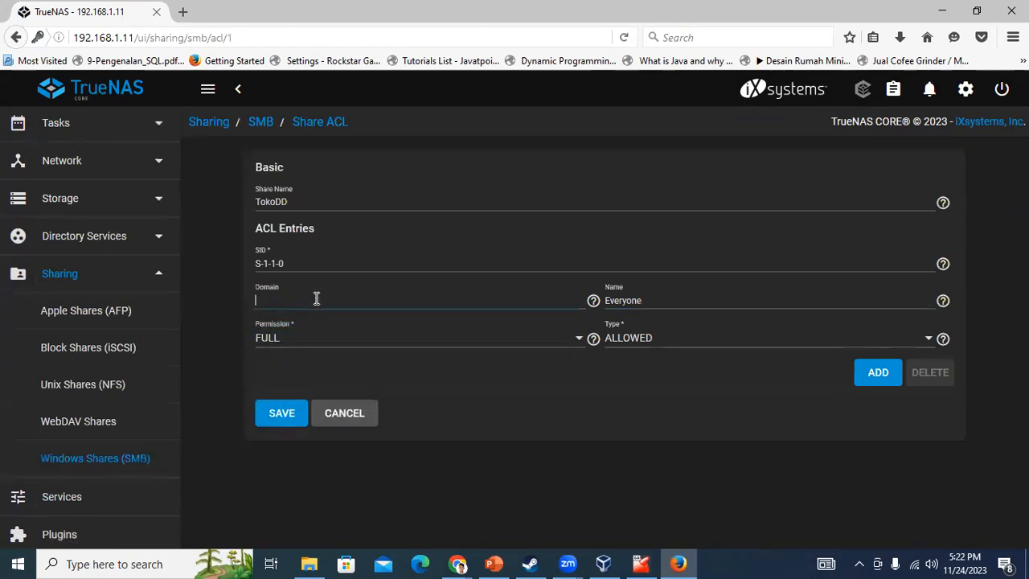
{"action": "left_click", "coordinate": [279, 414]}
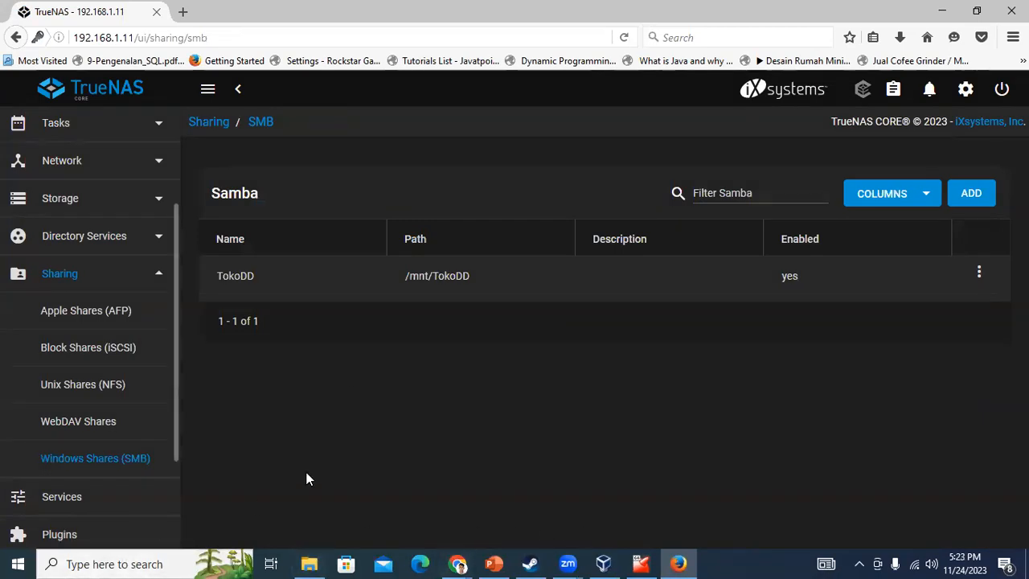
Try opening \\192.168.1.11 from the Run box, then cancel the credentials prompt and close Explorer
{"action": "key", "text": "super+r"}
{"action": "left_click", "coordinate": [144, 520]}
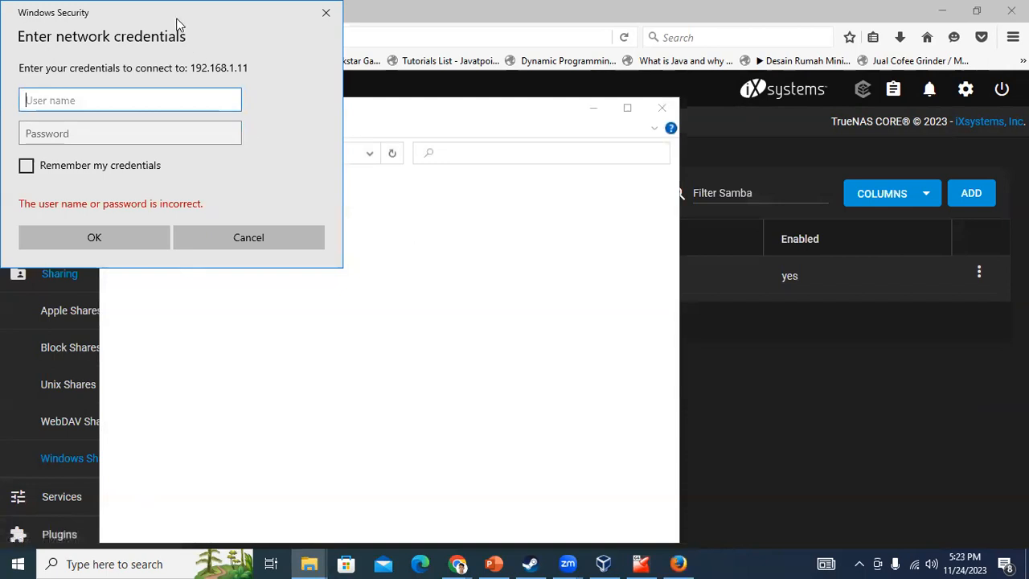
{"action": "left_click_drag", "start_coordinate": [177, 24], "coordinate": [279, 114]}
{"action": "left_click", "coordinate": [428, 102]}
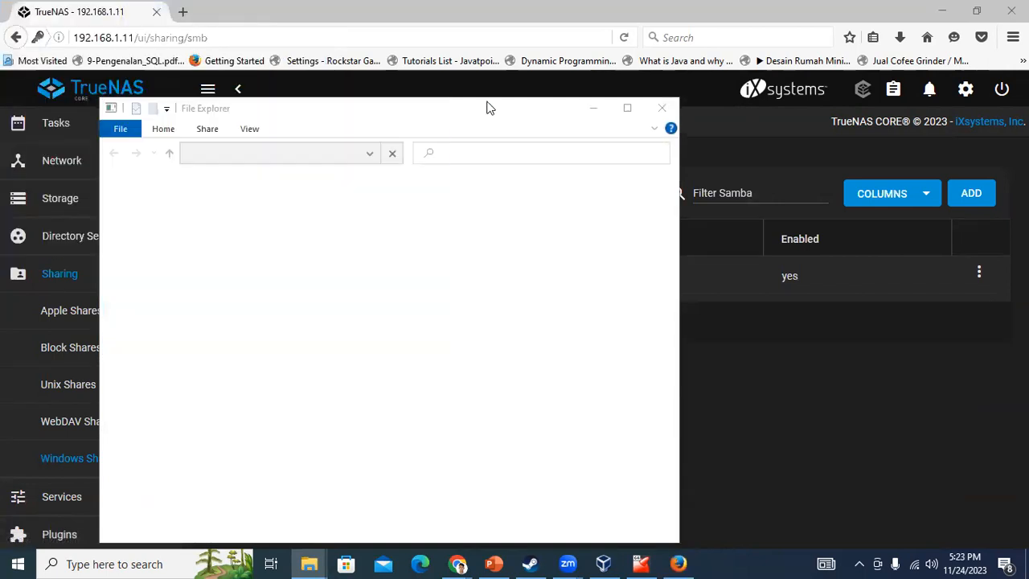
{"action": "left_click", "coordinate": [661, 106]}
Retry the NAS address in the Run box, settling on \\192.168.1.11 with backslashes
{"action": "key", "text": "super+r"}
{"action": "left_click", "coordinate": [71, 469]}
{"action": "key", "text": "BackSpace"}
{"action": "key", "text": "BackSpace"}
{"action": "type", "text": "//"}
{"action": "key", "text": "Return"}
{"action": "key", "text": "Return"}
{"action": "key", "text": "Home"}
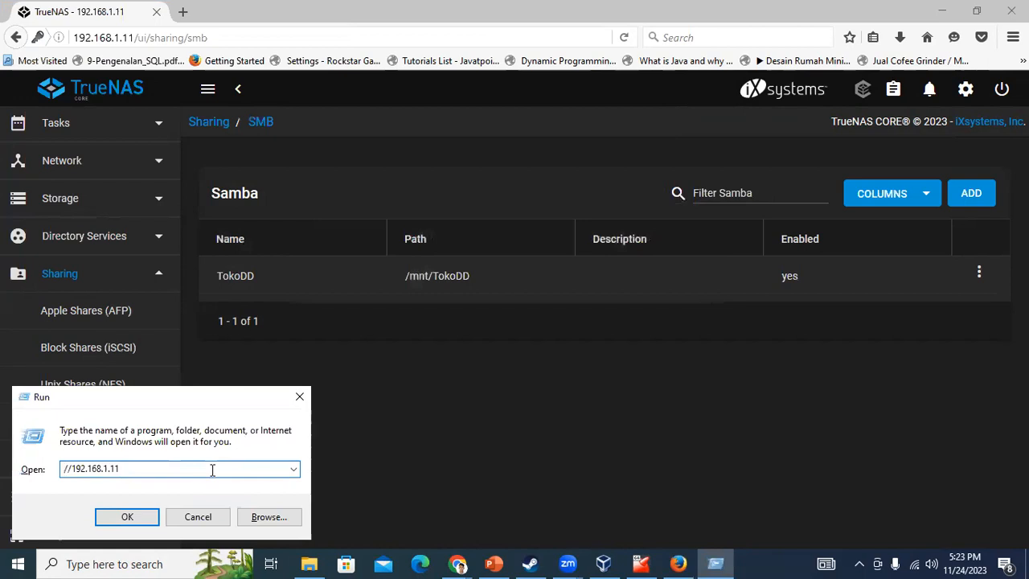
{"action": "key", "text": "BackSpace"}
{"action": "key", "text": "BackSpace"}
{"action": "type", "text": "\\\\"}
{"action": "key", "text": "Return"}
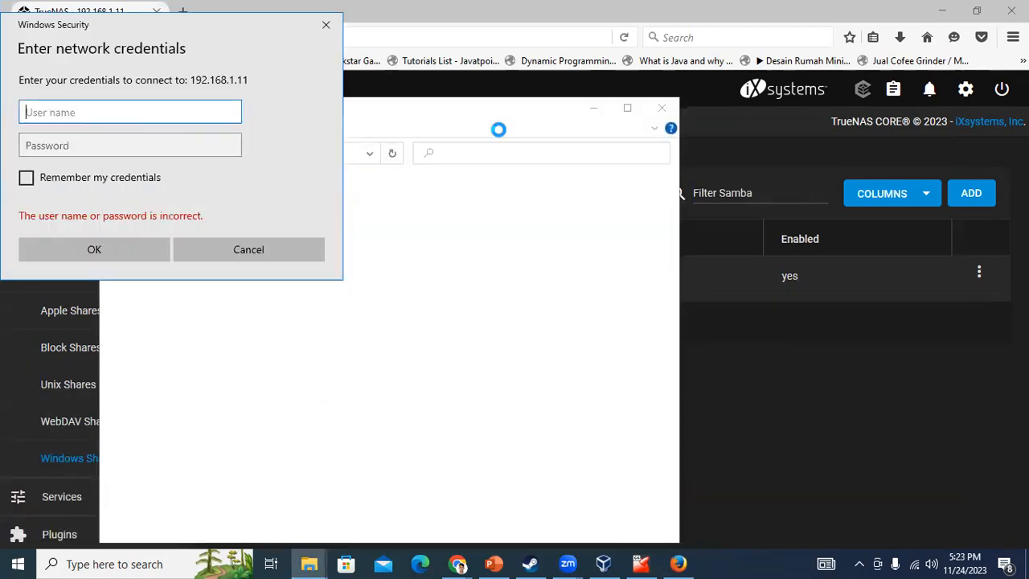
Sign in to the NAS with the share user's name and password, without remembering the credentials
{"action": "left_click", "coordinate": [64, 174]}
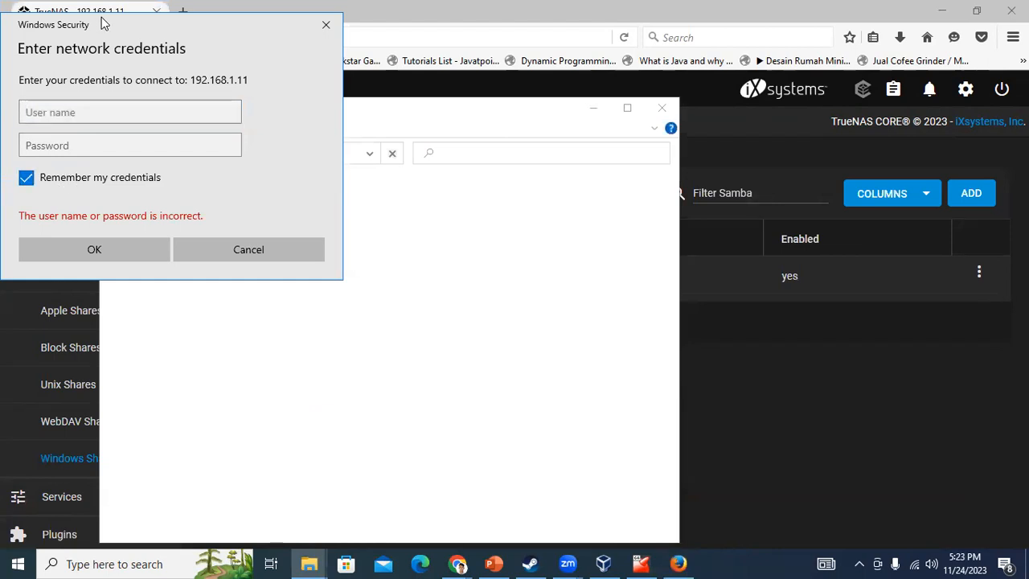
{"action": "left_click_drag", "start_coordinate": [70, 25], "coordinate": [609, 116]}
{"action": "left_click", "coordinate": [566, 269]}
{"action": "left_click", "coordinate": [588, 210]}
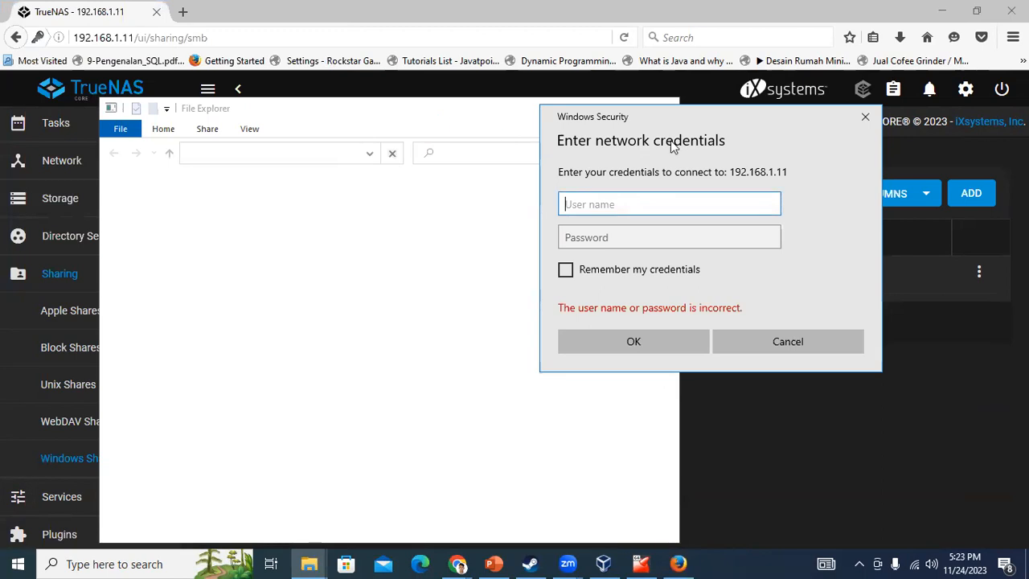
{"action": "type", "text": "dimas"}
{"action": "left_click", "coordinate": [623, 232]}
{"action": "type", "text": "••••••"}
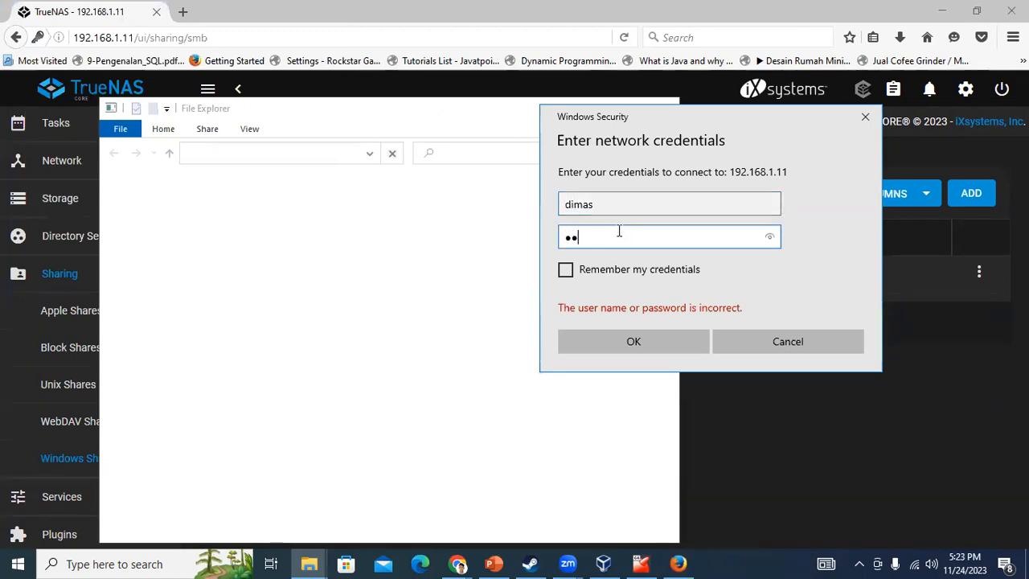
{"action": "left_click", "coordinate": [634, 342]}
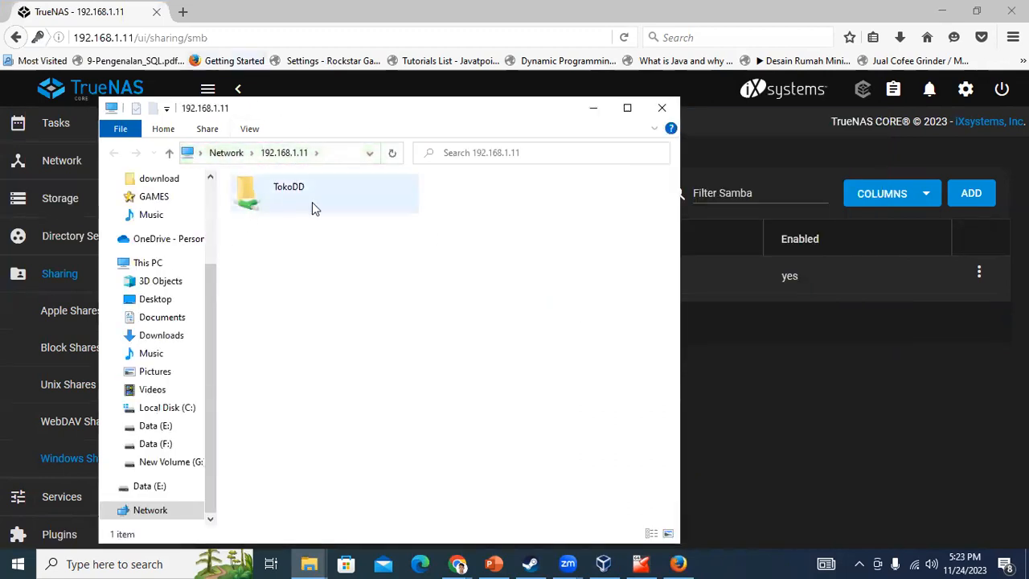
Open the empty TokoDD share, then bring the TrueNAS SMB shares page back to front
{"action": "double_click", "coordinate": [311, 202]}
{"action": "left_click_drag", "start_coordinate": [358, 121], "coordinate": [434, 90]}
{"action": "scroll", "coordinate": [322, 241], "scroll_direction": "up", "scroll_amount": 1}
{"action": "scroll", "coordinate": [121, 241], "scroll_direction": "down", "scroll_amount": 1}
{"action": "scroll", "coordinate": [286, 281], "scroll_direction": "down", "scroll_amount": 1}
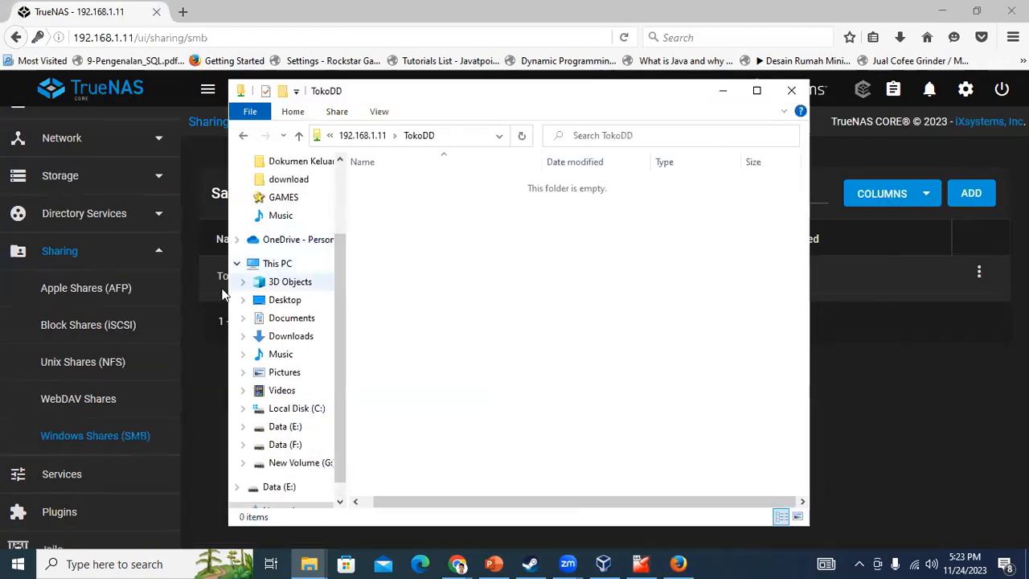
{"action": "scroll", "coordinate": [121, 294], "scroll_direction": "up", "scroll_amount": 1}
{"action": "scroll", "coordinate": [286, 306], "scroll_direction": "up", "scroll_amount": 1}
{"action": "left_click", "coordinate": [916, 422]}
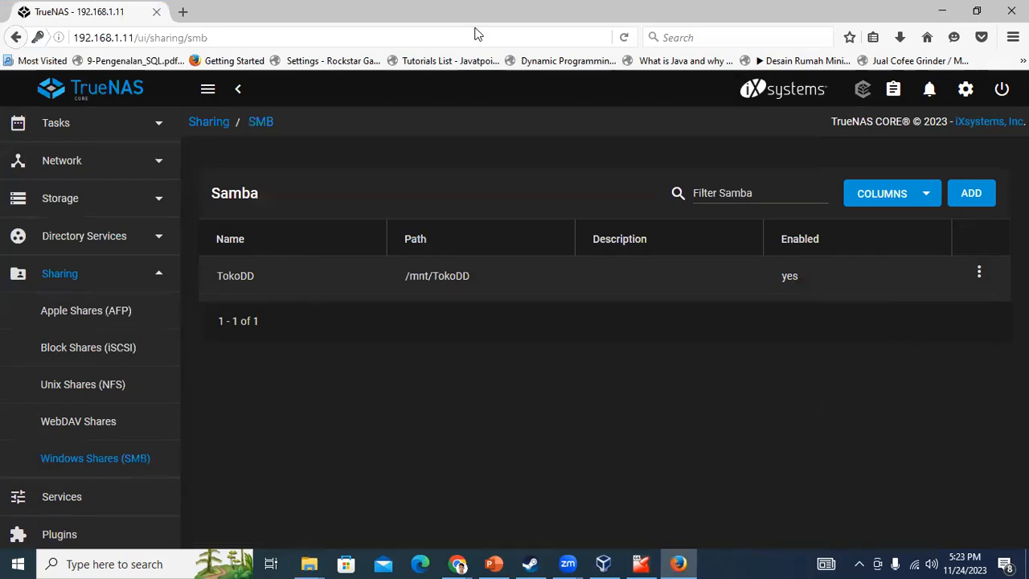